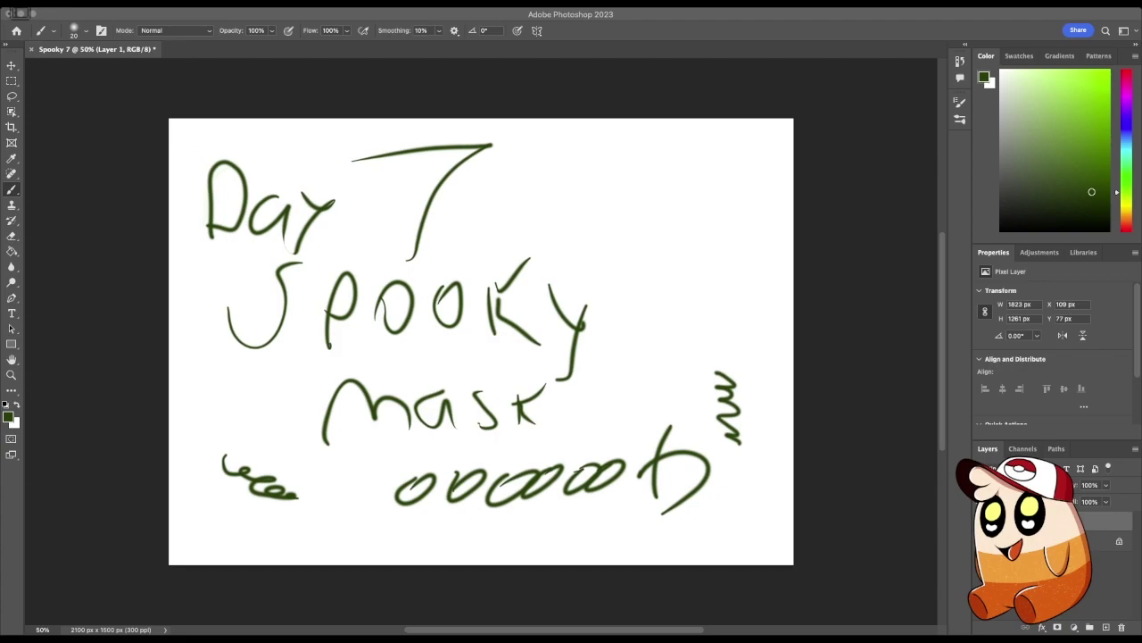
Draw wavy underlines beneath "Day", "Spooky", "mask" and the row of loops
{"action": "left_click", "coordinate": [10, 7]}
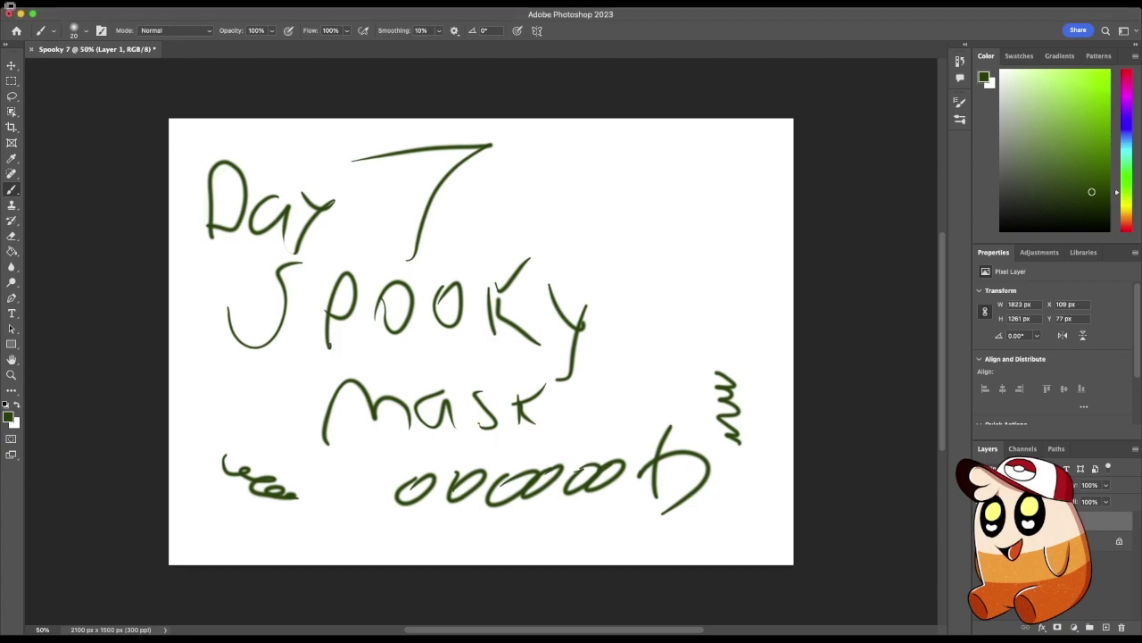
{"action": "mouse_move", "coordinate": [340, 452]}
{"action": "left_mouse_down"}
{"action": "mouse_move", "coordinate": [387, 441]}
{"action": "mouse_move", "coordinate": [449, 458]}
{"action": "mouse_move", "coordinate": [602, 447]}
{"action": "left_mouse_up"}
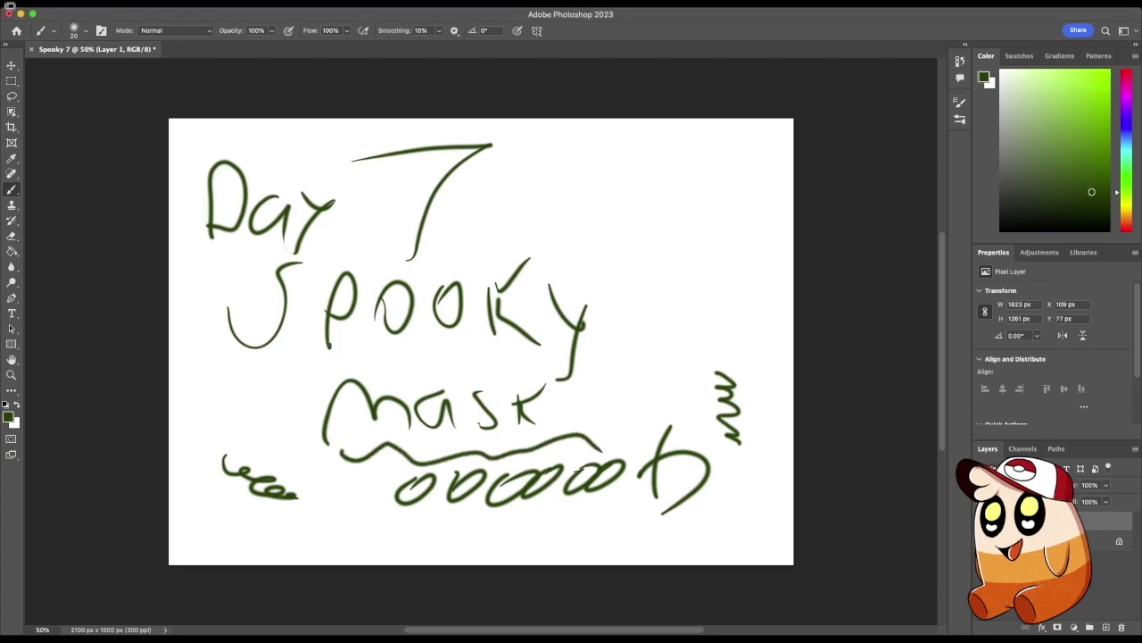
{"action": "left_click_drag", "start_coordinate": [398, 526], "coordinate": [689, 534]}
{"action": "mouse_move", "coordinate": [241, 388]}
{"action": "left_mouse_down"}
{"action": "mouse_move", "coordinate": [412, 354]}
{"action": "mouse_move", "coordinate": [626, 411]}
{"action": "left_mouse_up"}
{"action": "left_click_drag", "start_coordinate": [197, 267], "coordinate": [359, 287]}
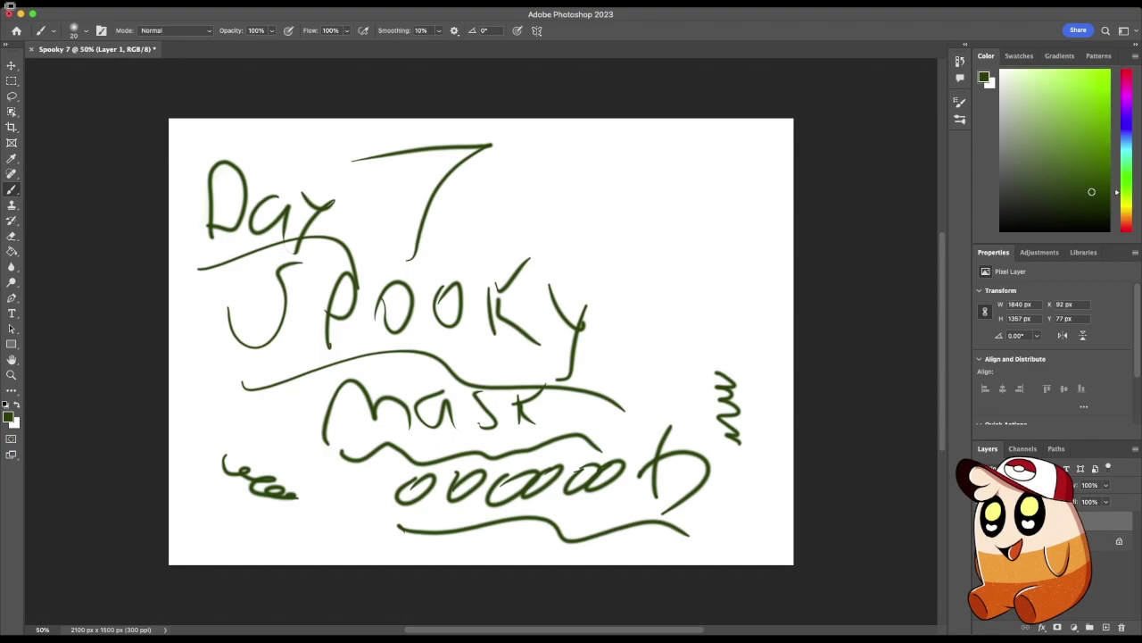
{"action": "key", "text": "super+minus"}
{"action": "key", "text": "super+minus"}
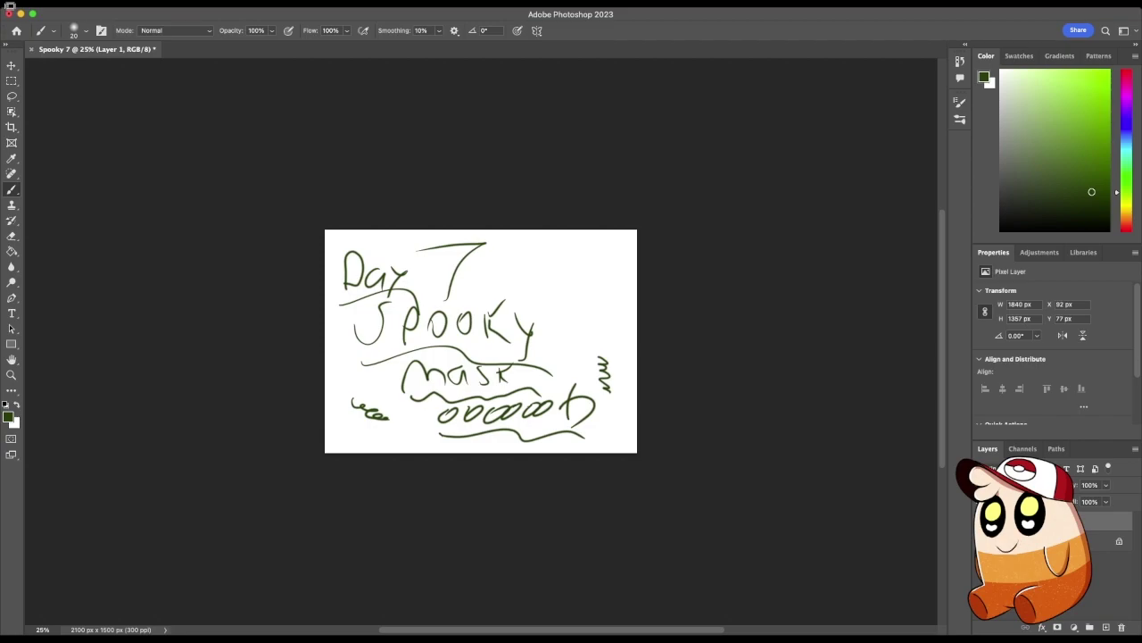
{"action": "key", "text": "super+equal"}
{"action": "key", "text": "super+equal"}
{"action": "key", "text": "super+equal"}
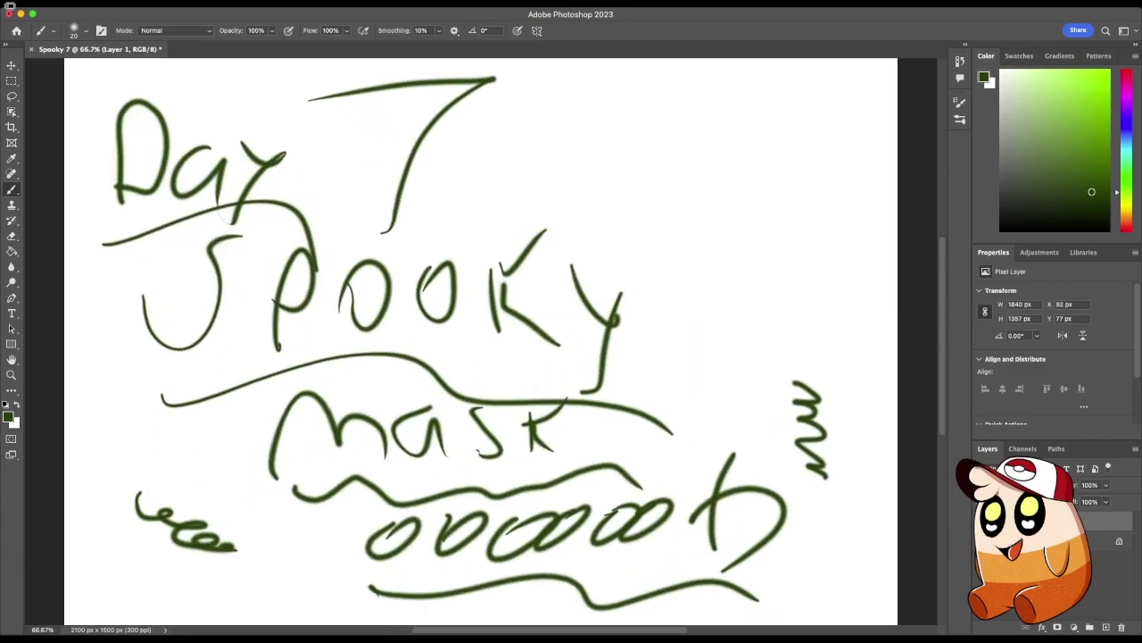
{"action": "key", "text": "super+minus"}
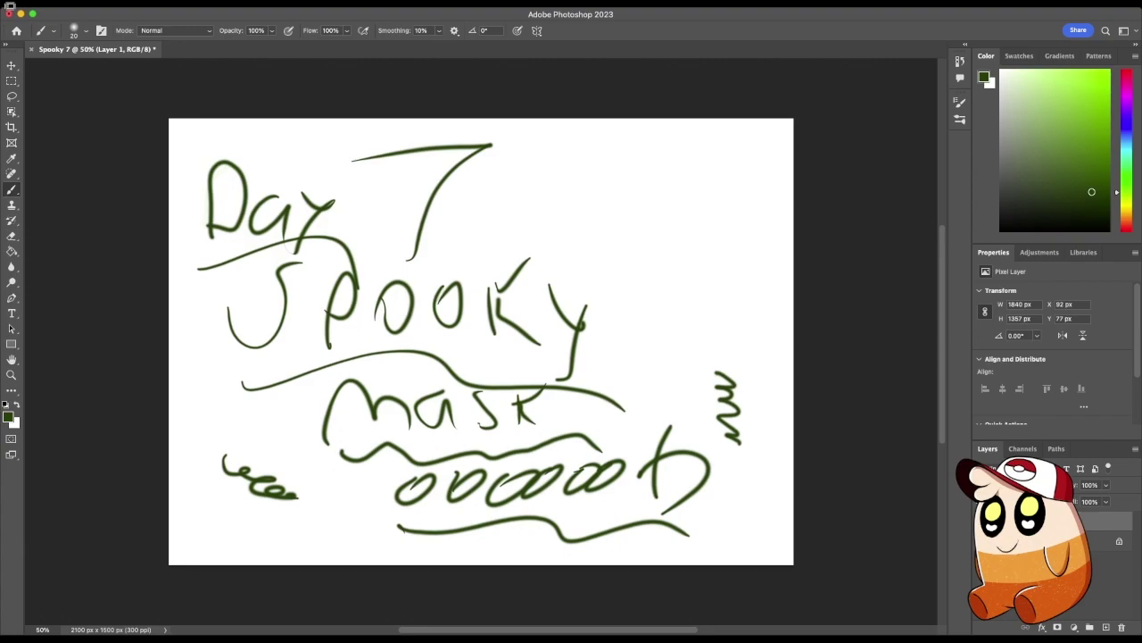
Add a new layer and clear the Day 7 lettering from the canvas
{"action": "left_click", "coordinate": [1106, 627]}
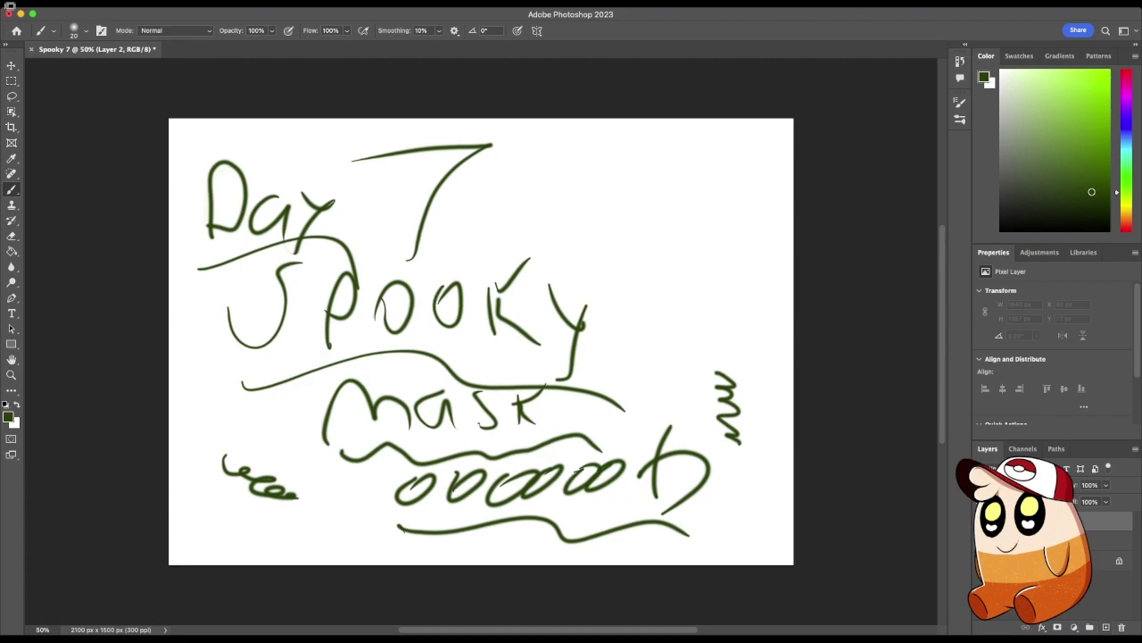
{"action": "key", "text": "ctrl+a"}
{"action": "key", "text": "Delete"}
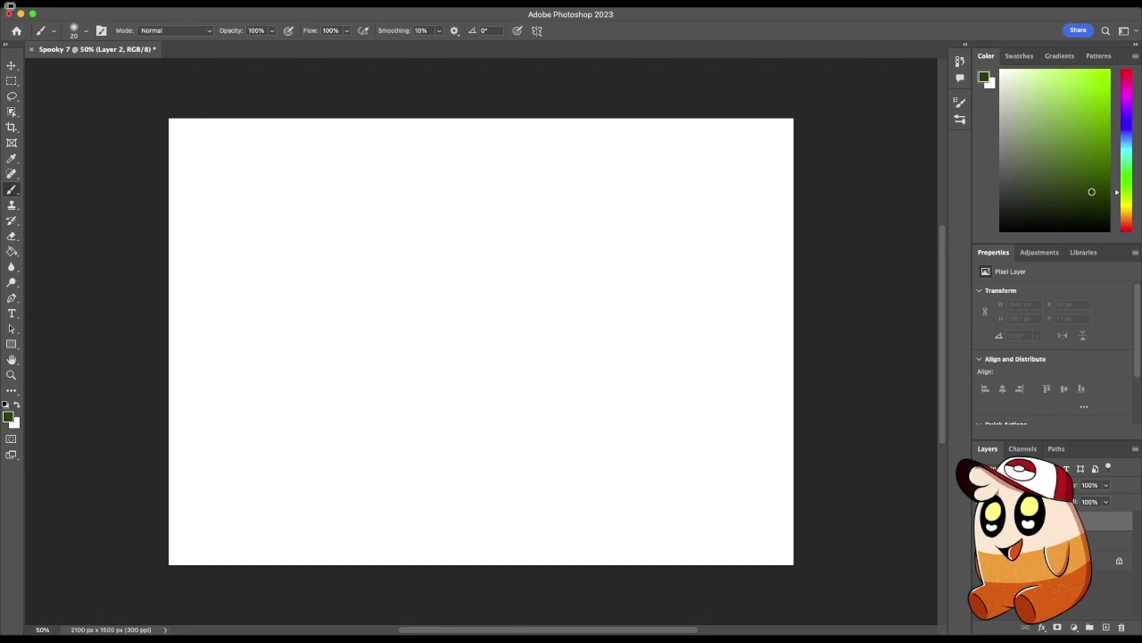
Handwrite the digits 7, 8 and 6 in a row and draw a wavy line beneath them
{"action": "mouse_move", "coordinate": [233, 366]}
{"action": "left_mouse_down"}
{"action": "mouse_move", "coordinate": [235, 324]}
{"action": "mouse_move", "coordinate": [218, 298]}
{"action": "left_mouse_up"}
{"action": "mouse_move", "coordinate": [295, 378]}
{"action": "left_mouse_down"}
{"action": "mouse_move", "coordinate": [298, 330]}
{"action": "mouse_move", "coordinate": [313, 301]}
{"action": "mouse_move", "coordinate": [282, 371]}
{"action": "left_mouse_up"}
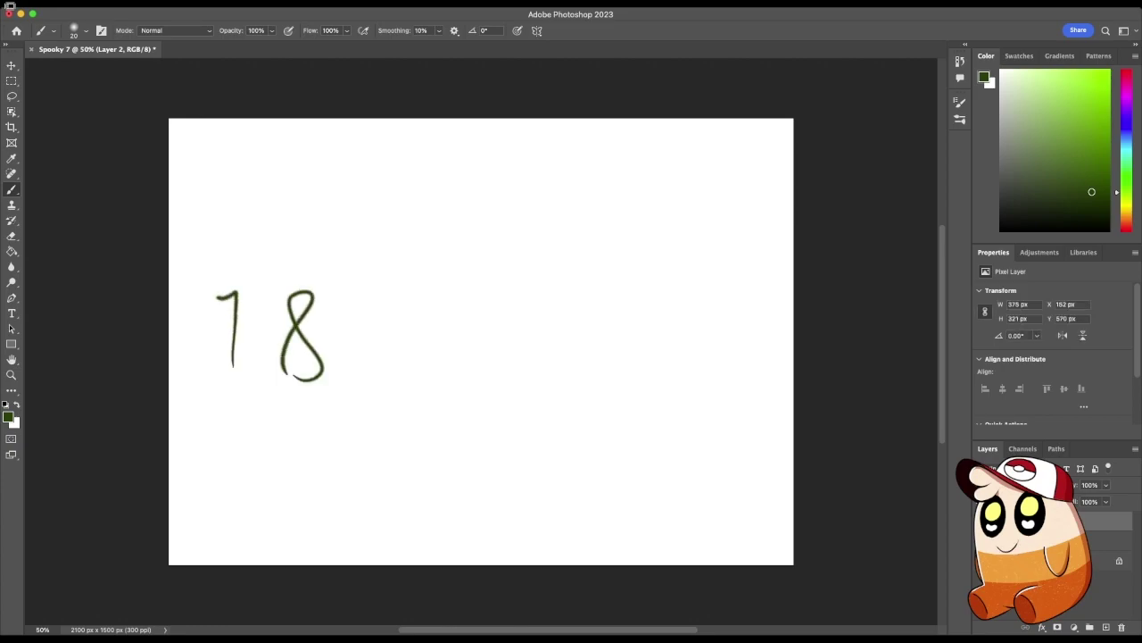
{"action": "mouse_move", "coordinate": [379, 294]}
{"action": "left_mouse_down"}
{"action": "mouse_move", "coordinate": [392, 361]}
{"action": "mouse_move", "coordinate": [357, 363]}
{"action": "left_mouse_up"}
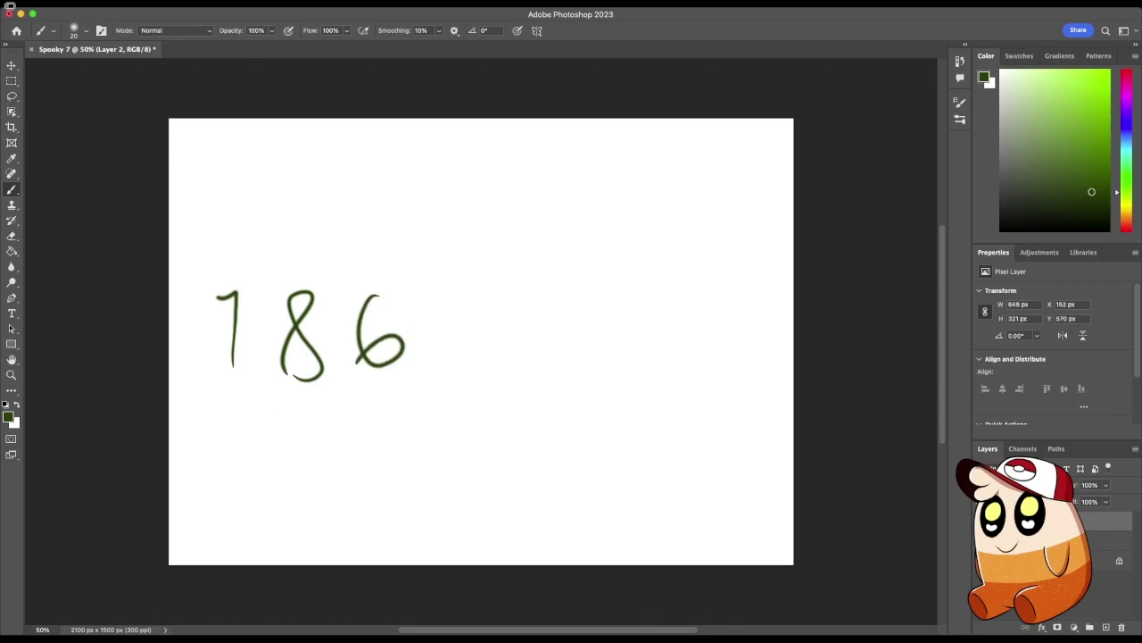
{"action": "mouse_move", "coordinate": [204, 437]}
{"action": "left_mouse_down"}
{"action": "mouse_move", "coordinate": [246, 423]}
{"action": "mouse_move", "coordinate": [399, 426]}
{"action": "left_mouse_up"}
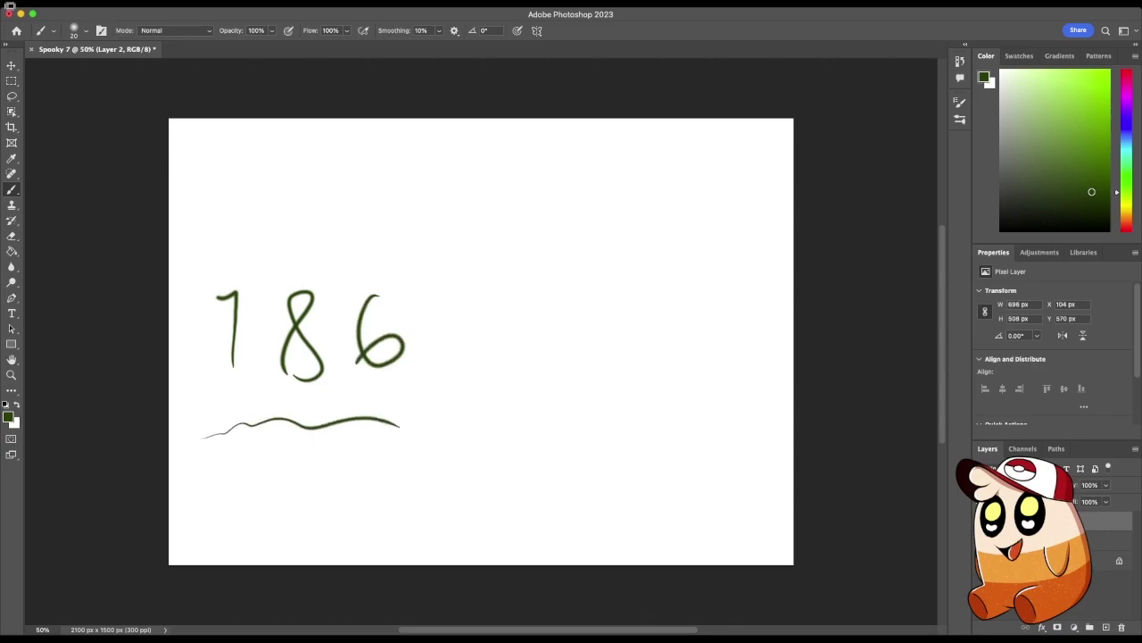
Handwrite the note "6 afried o 7" above the row of digits
{"action": "mouse_move", "coordinate": [210, 214]}
{"action": "left_mouse_down"}
{"action": "mouse_move", "coordinate": [218, 169]}
{"action": "mouse_move", "coordinate": [216, 207]}
{"action": "left_mouse_up"}
{"action": "left_click_drag", "start_coordinate": [291, 187], "coordinate": [312, 209]}
{"action": "left_click_drag", "start_coordinate": [343, 171], "coordinate": [312, 210]}
{"action": "mouse_move", "coordinate": [319, 191]}
{"action": "left_mouse_down"}
{"action": "mouse_move", "coordinate": [358, 204]}
{"action": "mouse_move", "coordinate": [385, 183]}
{"action": "mouse_move", "coordinate": [420, 200]}
{"action": "left_mouse_up"}
{"action": "left_click_drag", "start_coordinate": [454, 177], "coordinate": [454, 194]}
{"action": "left_click_drag", "start_coordinate": [470, 148], "coordinate": [457, 194]}
{"action": "mouse_move", "coordinate": [511, 168]}
{"action": "left_mouse_down"}
{"action": "mouse_move", "coordinate": [499, 198]}
{"action": "mouse_move", "coordinate": [511, 166]}
{"action": "left_mouse_up"}
{"action": "mouse_move", "coordinate": [562, 208]}
{"action": "left_mouse_down"}
{"action": "mouse_move", "coordinate": [564, 196]}
{"action": "mouse_move", "coordinate": [523, 168]}
{"action": "left_mouse_up"}
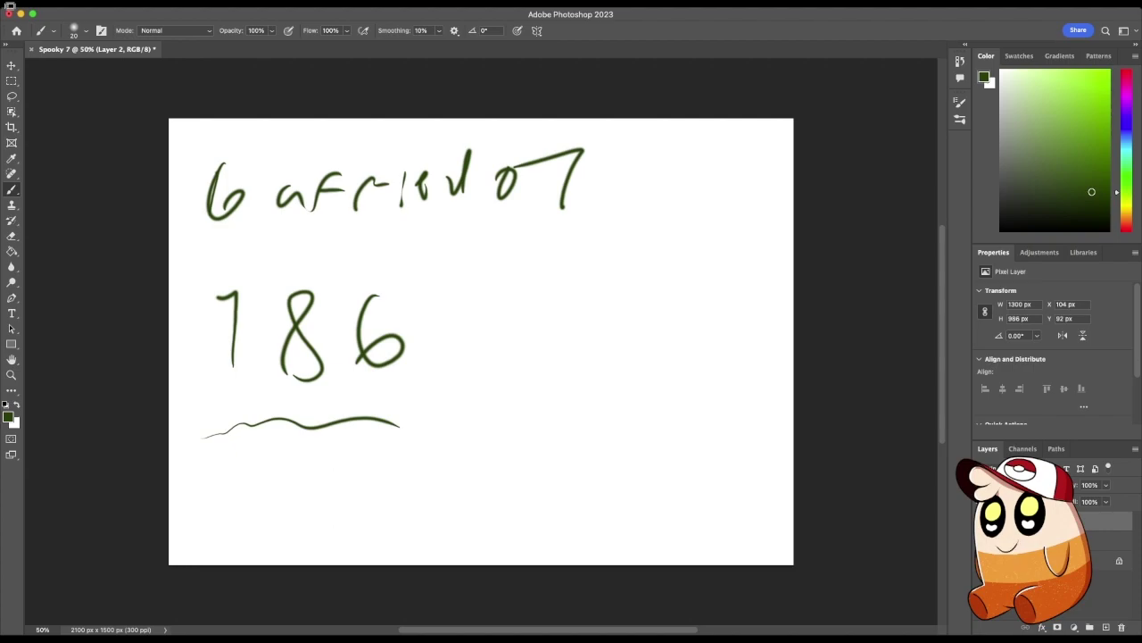
Sketch a bent-over, 7-shaped figure with head, hands, feet and a loose outer contour beside the digits
{"action": "mouse_move", "coordinate": [569, 522]}
{"action": "left_mouse_down"}
{"action": "mouse_move", "coordinate": [606, 364]}
{"action": "mouse_move", "coordinate": [469, 373]}
{"action": "mouse_move", "coordinate": [468, 339]}
{"action": "mouse_move", "coordinate": [459, 345]}
{"action": "mouse_move", "coordinate": [562, 402]}
{"action": "mouse_move", "coordinate": [534, 478]}
{"action": "mouse_move", "coordinate": [555, 518]}
{"action": "left_mouse_up"}
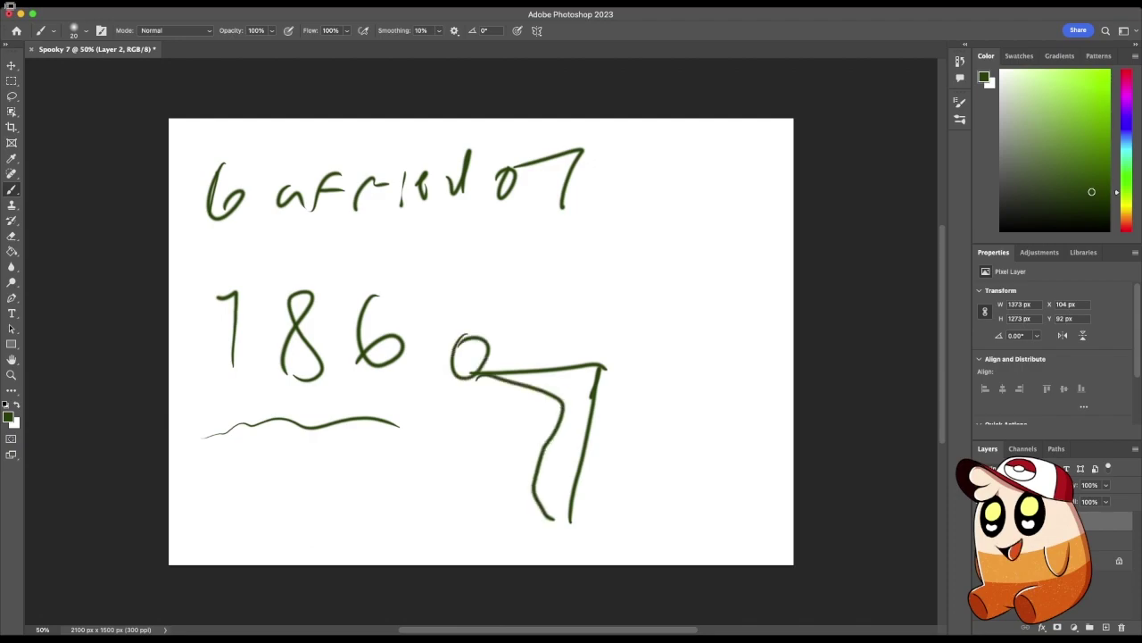
{"action": "mouse_move", "coordinate": [546, 444]}
{"action": "left_mouse_down"}
{"action": "mouse_move", "coordinate": [523, 413]}
{"action": "mouse_move", "coordinate": [539, 436]}
{"action": "mouse_move", "coordinate": [591, 434]}
{"action": "left_mouse_up"}
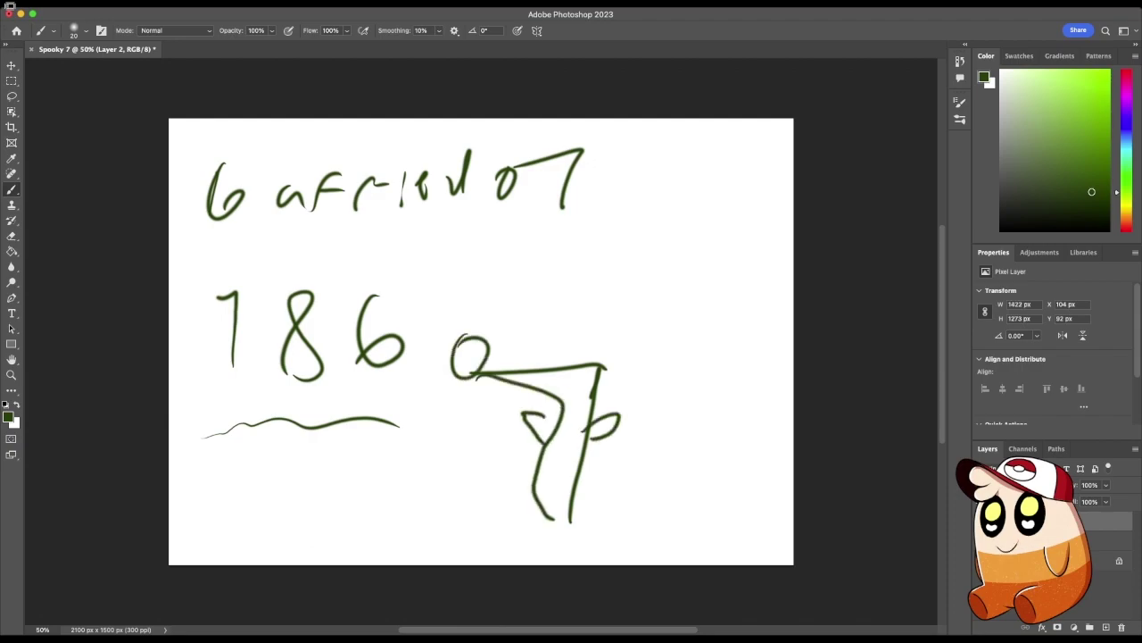
{"action": "mouse_move", "coordinate": [446, 323]}
{"action": "left_mouse_down"}
{"action": "mouse_move", "coordinate": [466, 350]}
{"action": "mouse_move", "coordinate": [511, 329]}
{"action": "mouse_move", "coordinate": [452, 334]}
{"action": "mouse_move", "coordinate": [457, 324]}
{"action": "mouse_move", "coordinate": [495, 334]}
{"action": "mouse_move", "coordinate": [442, 376]}
{"action": "mouse_move", "coordinate": [448, 360]}
{"action": "mouse_move", "coordinate": [476, 391]}
{"action": "left_mouse_up"}
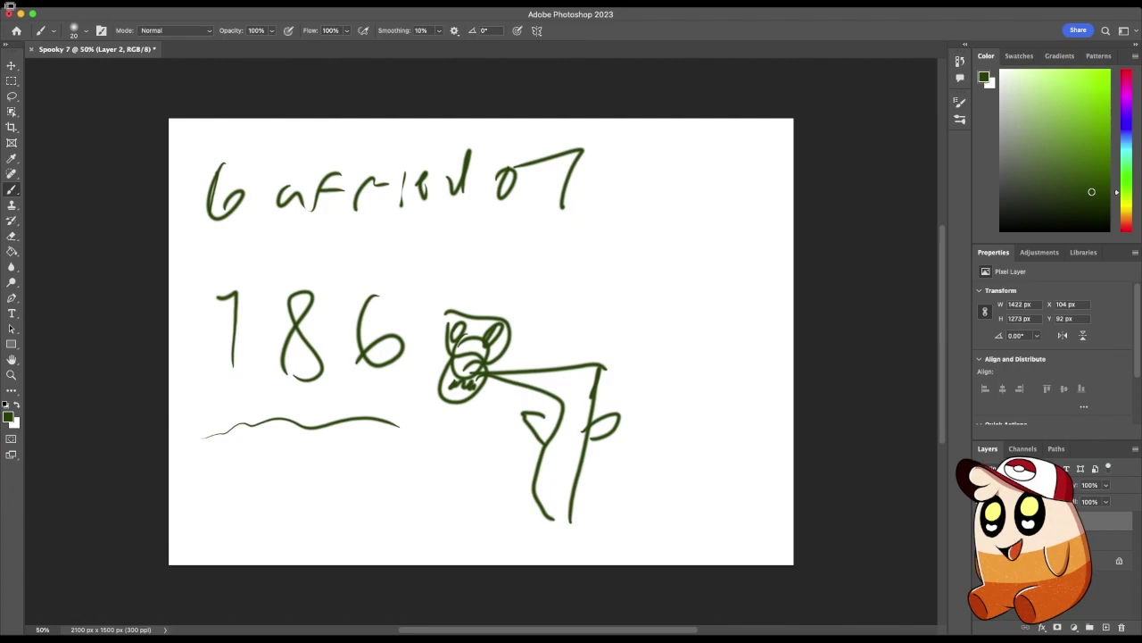
{"action": "mouse_move", "coordinate": [539, 493]}
{"action": "left_mouse_down"}
{"action": "mouse_move", "coordinate": [543, 518]}
{"action": "mouse_move", "coordinate": [586, 540]}
{"action": "mouse_move", "coordinate": [603, 495]}
{"action": "left_mouse_up"}
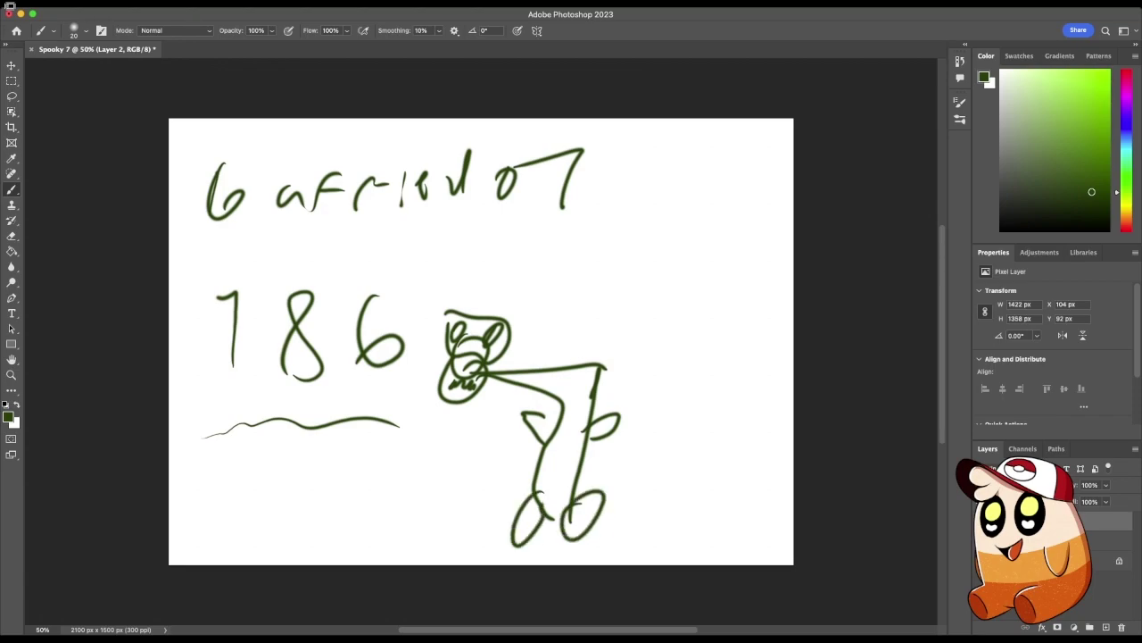
{"action": "mouse_move", "coordinate": [450, 297]}
{"action": "left_mouse_down"}
{"action": "mouse_move", "coordinate": [564, 378]}
{"action": "mouse_move", "coordinate": [585, 370]}
{"action": "mouse_move", "coordinate": [414, 325]}
{"action": "mouse_move", "coordinate": [439, 411]}
{"action": "mouse_move", "coordinate": [466, 415]}
{"action": "mouse_move", "coordinate": [515, 389]}
{"action": "left_mouse_up"}
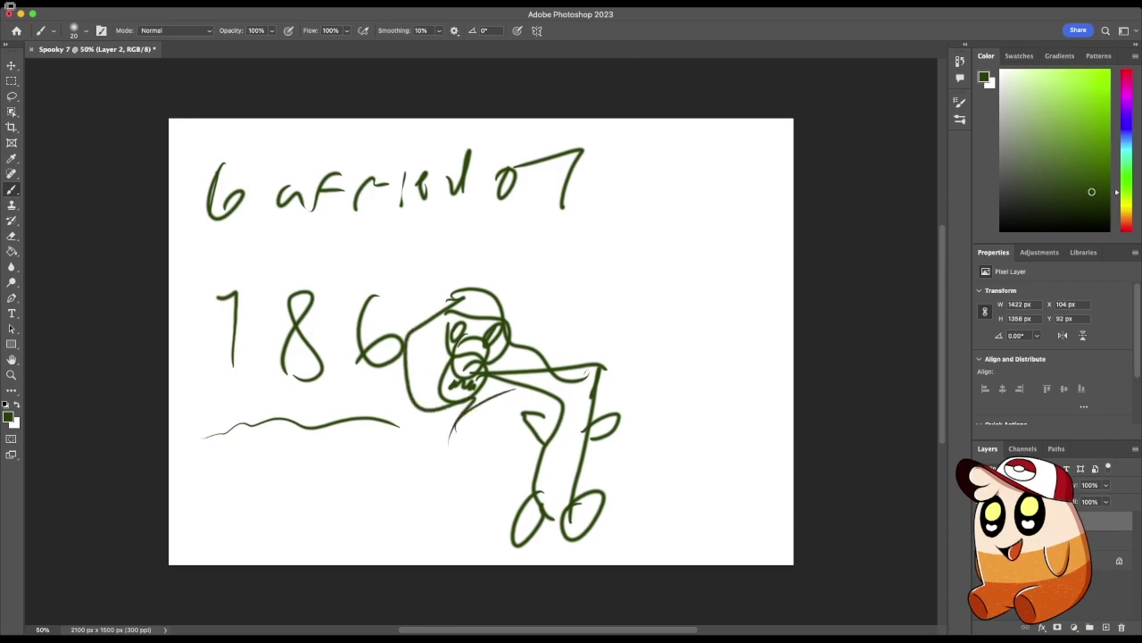
Start a blank canvas on a new layer with a 15 px brush and draw a plain 7 and a wavy 7
{"action": "left_click", "coordinate": [1105, 627]}
{"action": "key", "text": "bracketleft"}
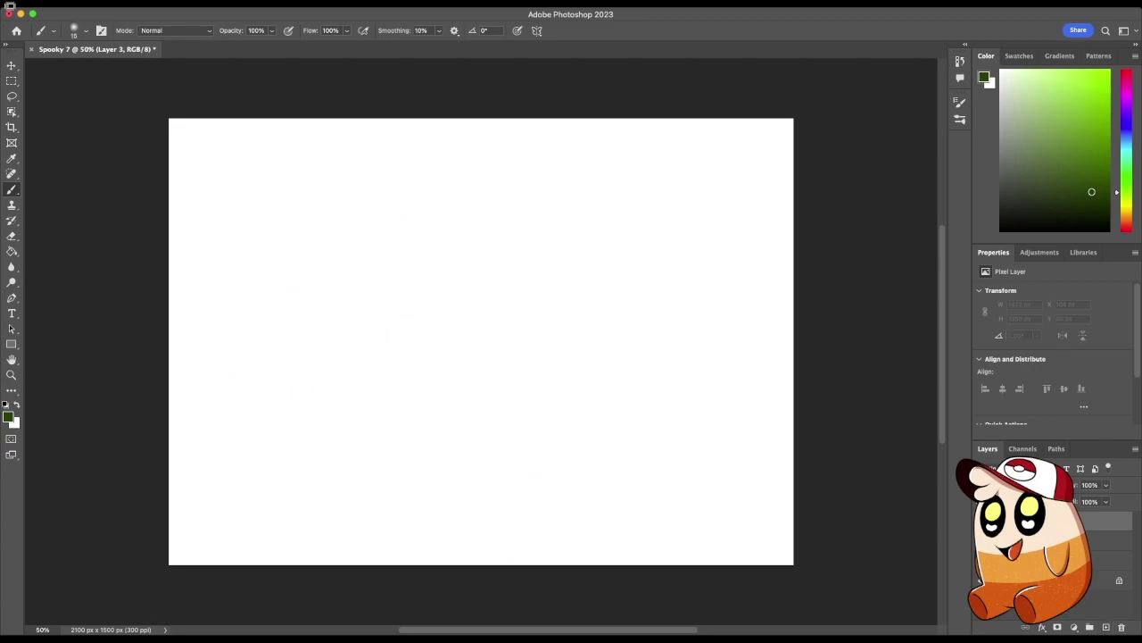
{"action": "mouse_move", "coordinate": [188, 214]}
{"action": "left_mouse_down"}
{"action": "mouse_move", "coordinate": [242, 218]}
{"action": "mouse_move", "coordinate": [241, 313]}
{"action": "left_mouse_up"}
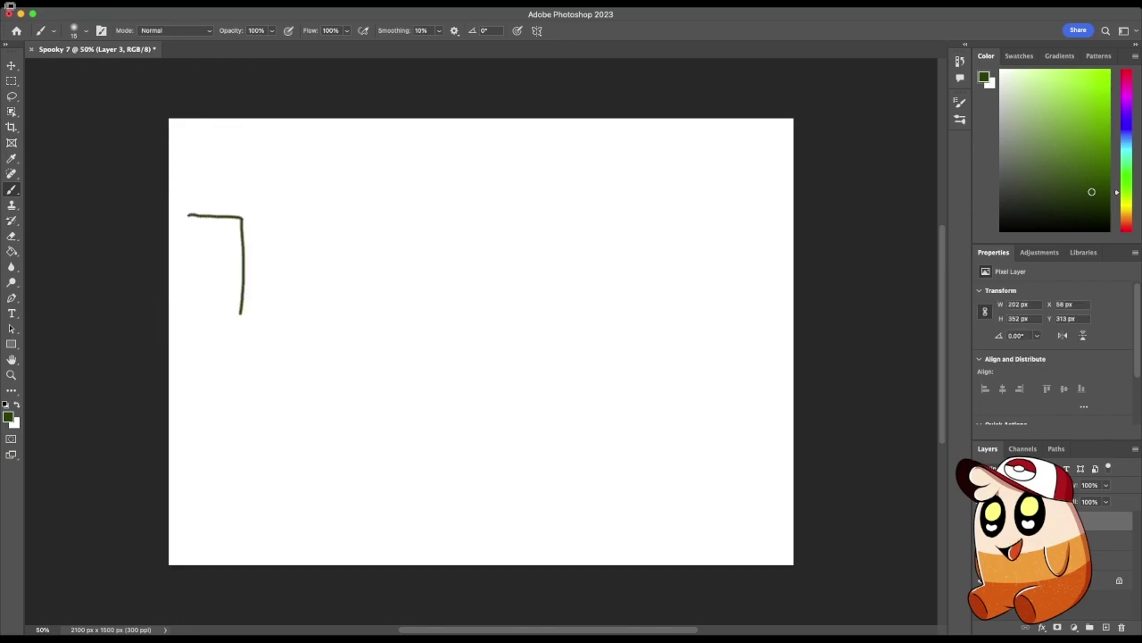
{"action": "mouse_move", "coordinate": [334, 220]}
{"action": "left_mouse_down"}
{"action": "mouse_move", "coordinate": [419, 210]}
{"action": "mouse_move", "coordinate": [500, 217]}
{"action": "mouse_move", "coordinate": [450, 210]}
{"action": "mouse_move", "coordinate": [454, 254]}
{"action": "mouse_move", "coordinate": [432, 341]}
{"action": "mouse_move", "coordinate": [447, 401]}
{"action": "left_mouse_up"}
{"action": "left_click_drag", "start_coordinate": [333, 174], "coordinate": [400, 163]}
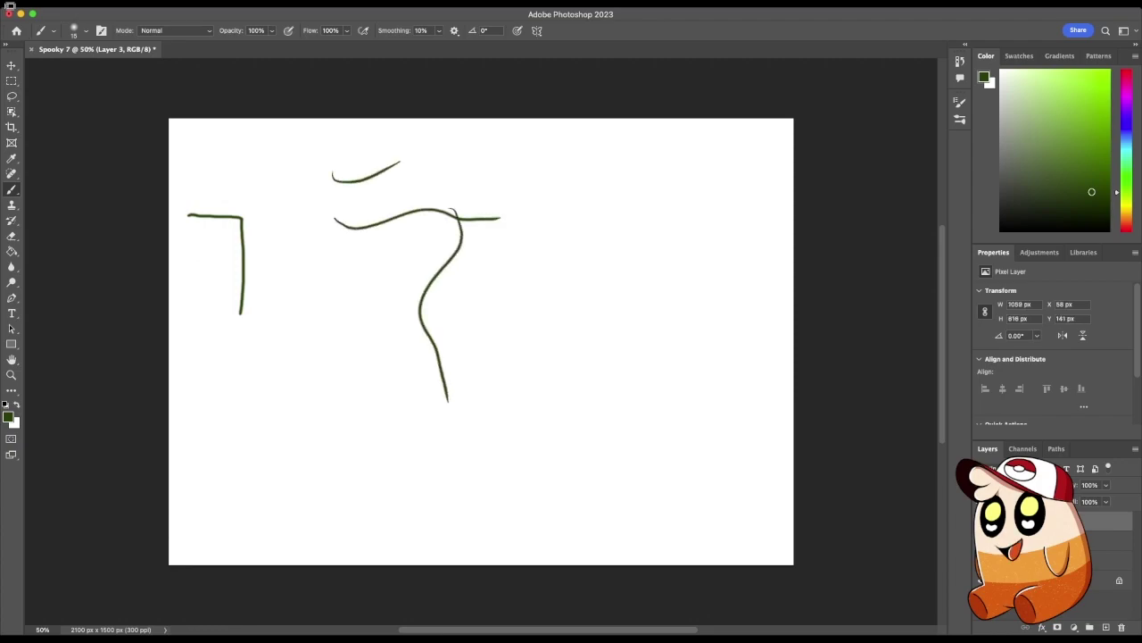
Handwrite the word "Seven" below the two sevens
{"action": "mouse_move", "coordinate": [229, 500]}
{"action": "left_mouse_down"}
{"action": "mouse_move", "coordinate": [260, 480]}
{"action": "mouse_move", "coordinate": [251, 431]}
{"action": "left_mouse_up"}
{"action": "mouse_move", "coordinate": [286, 441]}
{"action": "left_mouse_down"}
{"action": "mouse_move", "coordinate": [298, 483]}
{"action": "mouse_move", "coordinate": [295, 443]}
{"action": "left_mouse_up"}
{"action": "mouse_move", "coordinate": [303, 448]}
{"action": "left_mouse_down"}
{"action": "mouse_move", "coordinate": [314, 480]}
{"action": "mouse_move", "coordinate": [321, 447]}
{"action": "left_mouse_up"}
{"action": "mouse_move", "coordinate": [325, 466]}
{"action": "left_mouse_down"}
{"action": "mouse_move", "coordinate": [356, 455]}
{"action": "mouse_move", "coordinate": [378, 486]}
{"action": "left_mouse_up"}
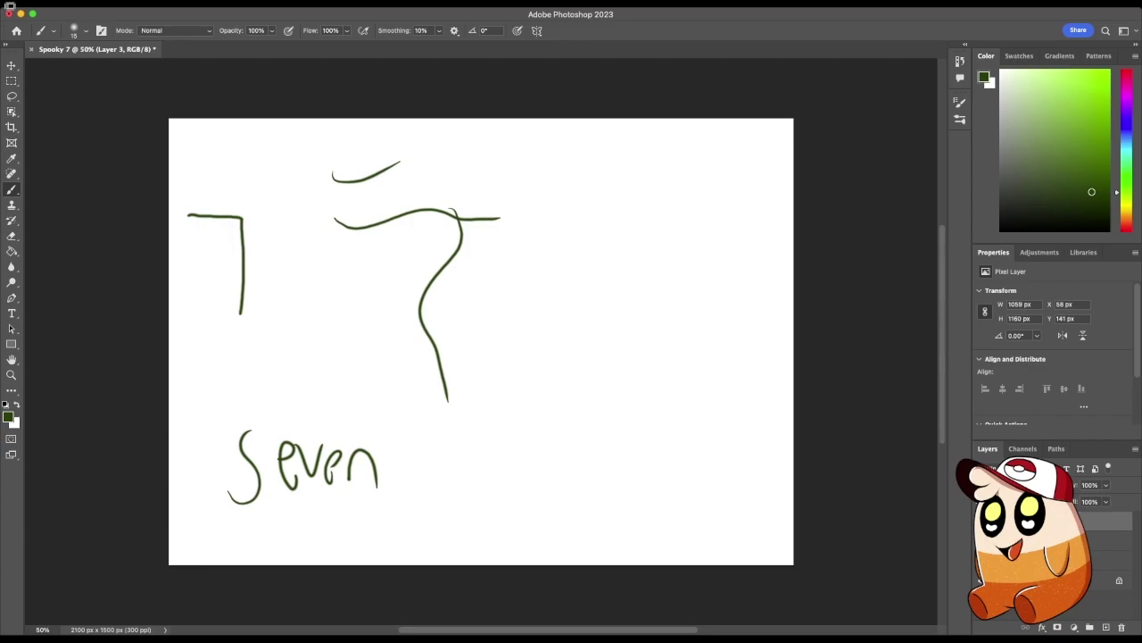
Draw a crossed 7 beside the wavy one, and circle the S of "Seven" and the wavy seven's stem
{"action": "left_click_drag", "start_coordinate": [599, 380], "coordinate": [577, 272]}
{"action": "left_click_drag", "start_coordinate": [572, 320], "coordinate": [665, 319]}
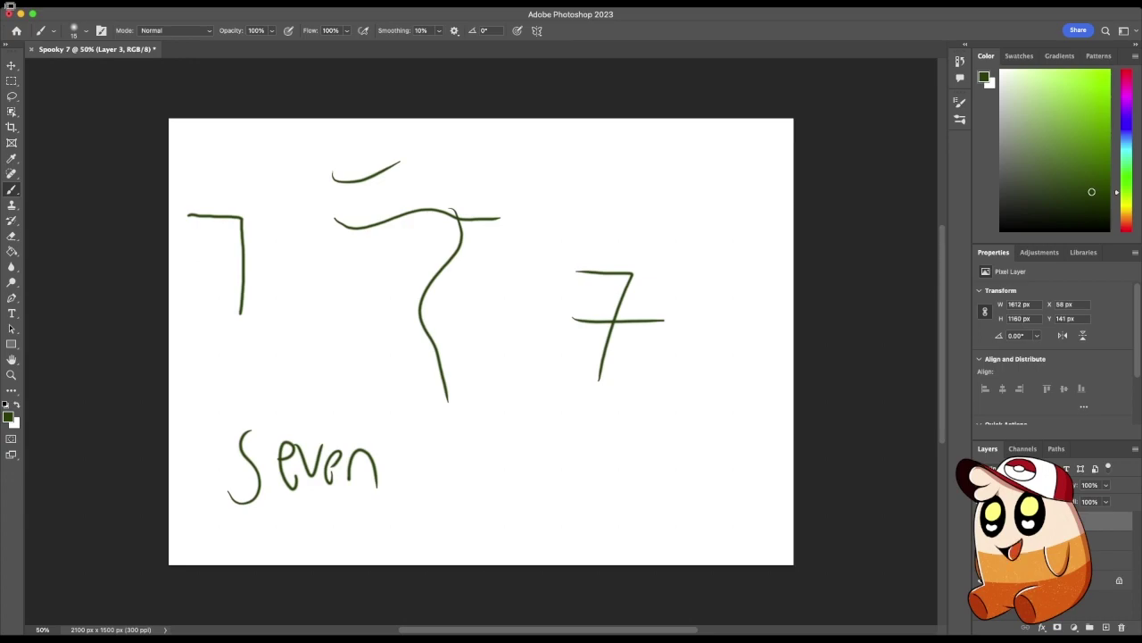
{"action": "mouse_move", "coordinate": [243, 407]}
{"action": "left_mouse_down"}
{"action": "mouse_move", "coordinate": [204, 464]}
{"action": "mouse_move", "coordinate": [224, 405]}
{"action": "left_mouse_up"}
{"action": "mouse_move", "coordinate": [410, 236]}
{"action": "left_mouse_down"}
{"action": "mouse_move", "coordinate": [505, 323]}
{"action": "mouse_move", "coordinate": [390, 257]}
{"action": "left_mouse_up"}
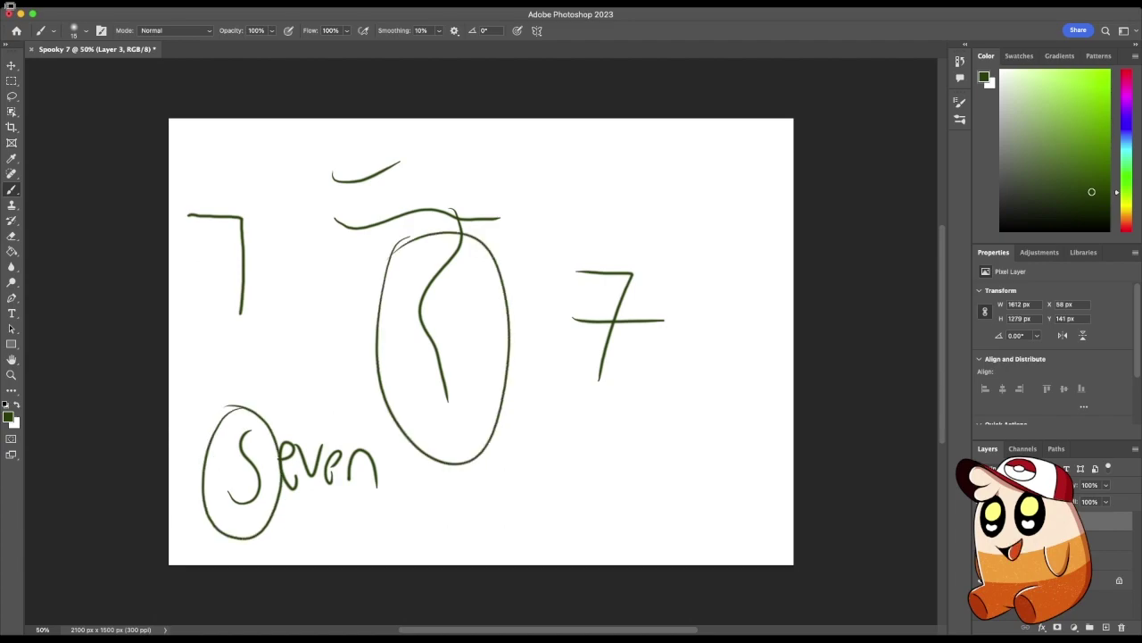
Sketch a stooped figure with wavy legs, pointed hat and hands around the crossed 7, and circle the crossbar and upper strokes of the sevens
{"action": "mouse_move", "coordinate": [610, 538]}
{"action": "left_mouse_down"}
{"action": "mouse_move", "coordinate": [634, 495]}
{"action": "mouse_move", "coordinate": [612, 454]}
{"action": "mouse_move", "coordinate": [633, 411]}
{"action": "mouse_move", "coordinate": [618, 368]}
{"action": "left_mouse_up"}
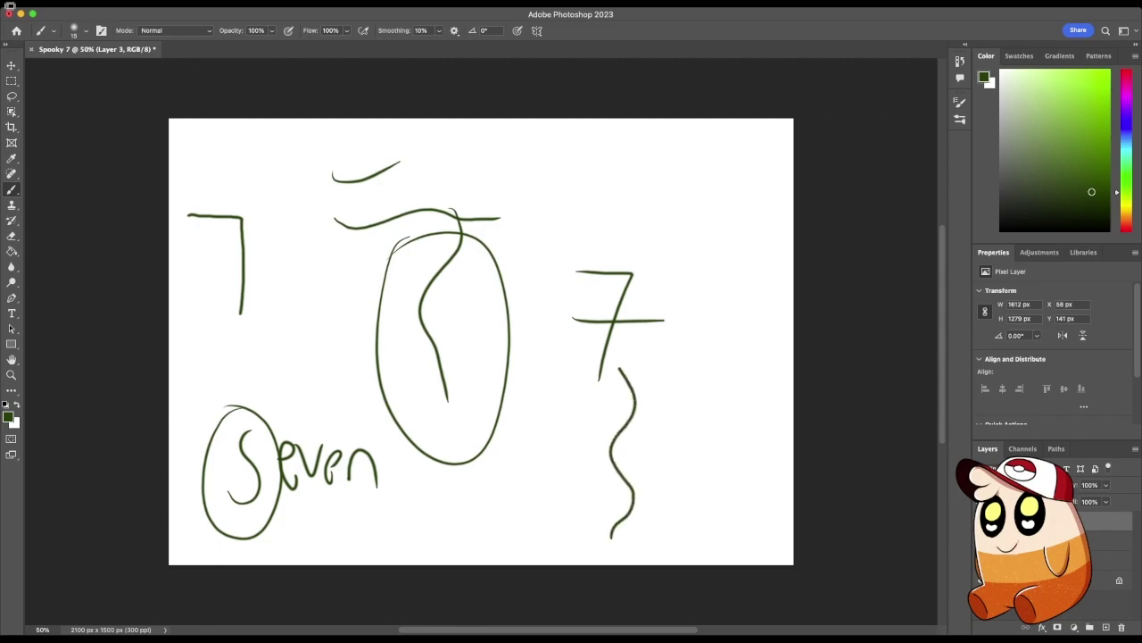
{"action": "mouse_move", "coordinate": [618, 367]}
{"action": "left_mouse_down"}
{"action": "mouse_move", "coordinate": [610, 382]}
{"action": "mouse_move", "coordinate": [578, 385]}
{"action": "mouse_move", "coordinate": [566, 423]}
{"action": "mouse_move", "coordinate": [548, 430]}
{"action": "left_mouse_up"}
{"action": "mouse_move", "coordinate": [535, 375]}
{"action": "left_mouse_down"}
{"action": "mouse_move", "coordinate": [519, 418]}
{"action": "mouse_move", "coordinate": [557, 402]}
{"action": "mouse_move", "coordinate": [544, 372]}
{"action": "mouse_move", "coordinate": [564, 371]}
{"action": "mouse_move", "coordinate": [580, 329]}
{"action": "mouse_move", "coordinate": [617, 334]}
{"action": "mouse_move", "coordinate": [664, 322]}
{"action": "mouse_move", "coordinate": [687, 332]}
{"action": "mouse_move", "coordinate": [694, 374]}
{"action": "mouse_move", "coordinate": [670, 412]}
{"action": "mouse_move", "coordinate": [695, 460]}
{"action": "mouse_move", "coordinate": [679, 482]}
{"action": "mouse_move", "coordinate": [699, 531]}
{"action": "mouse_move", "coordinate": [690, 558]}
{"action": "left_mouse_up"}
{"action": "mouse_move", "coordinate": [614, 448]}
{"action": "left_mouse_down"}
{"action": "mouse_move", "coordinate": [582, 407]}
{"action": "mouse_move", "coordinate": [600, 406]}
{"action": "left_mouse_up"}
{"action": "mouse_move", "coordinate": [579, 296]}
{"action": "left_mouse_down"}
{"action": "mouse_move", "coordinate": [576, 330]}
{"action": "mouse_move", "coordinate": [576, 294]}
{"action": "left_mouse_up"}
{"action": "left_click_drag", "start_coordinate": [382, 137], "coordinate": [386, 160]}
{"action": "mouse_move", "coordinate": [527, 373]}
{"action": "left_mouse_down"}
{"action": "mouse_move", "coordinate": [548, 361]}
{"action": "mouse_move", "coordinate": [535, 333]}
{"action": "mouse_move", "coordinate": [525, 366]}
{"action": "mouse_move", "coordinate": [546, 379]}
{"action": "mouse_move", "coordinate": [532, 353]}
{"action": "left_mouse_up"}
{"action": "mouse_move", "coordinate": [598, 403]}
{"action": "left_mouse_down"}
{"action": "mouse_move", "coordinate": [607, 431]}
{"action": "mouse_move", "coordinate": [678, 426]}
{"action": "mouse_move", "coordinate": [701, 401]}
{"action": "mouse_move", "coordinate": [731, 414]}
{"action": "left_mouse_up"}
{"action": "left_click_drag", "start_coordinate": [732, 415], "coordinate": [690, 441]}
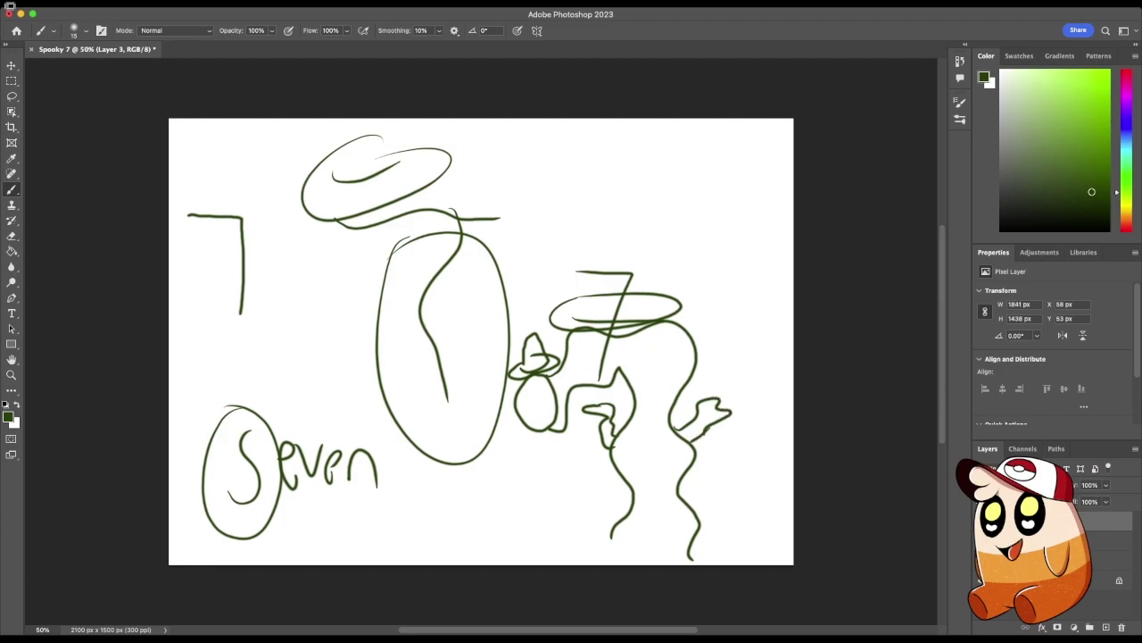
On a new layer with the earlier sketches cleared from view, draw a stooped figure with two feet, wavy body contours and a round head
{"action": "left_click", "coordinate": [1105, 627]}
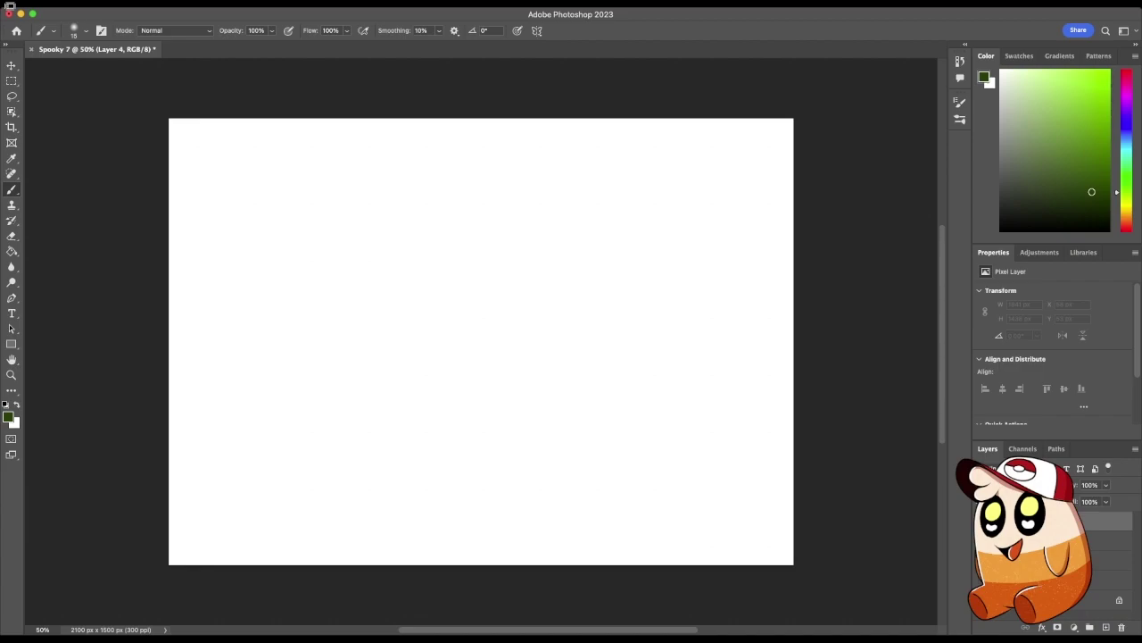
{"action": "mouse_move", "coordinate": [379, 517]}
{"action": "left_mouse_down"}
{"action": "mouse_move", "coordinate": [306, 535]}
{"action": "mouse_move", "coordinate": [306, 546]}
{"action": "mouse_move", "coordinate": [416, 546]}
{"action": "mouse_move", "coordinate": [421, 510]}
{"action": "mouse_move", "coordinate": [481, 516]}
{"action": "mouse_move", "coordinate": [482, 537]}
{"action": "mouse_move", "coordinate": [506, 543]}
{"action": "mouse_move", "coordinate": [578, 547]}
{"action": "mouse_move", "coordinate": [582, 525]}
{"action": "mouse_move", "coordinate": [546, 516]}
{"action": "left_mouse_up"}
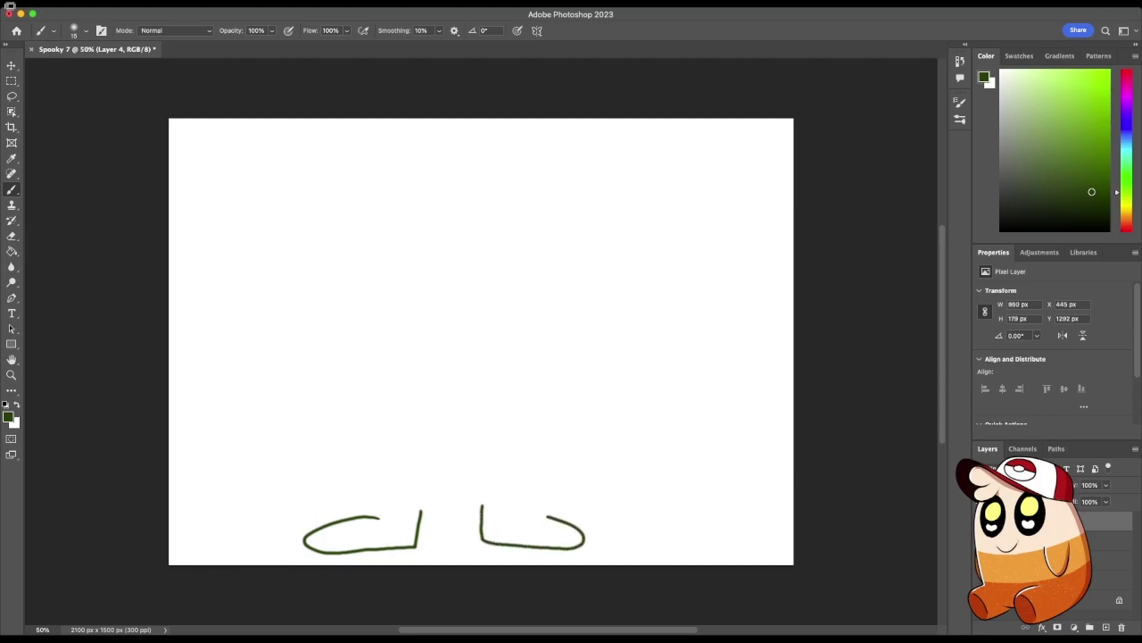
{"action": "mouse_move", "coordinate": [381, 515]}
{"action": "left_mouse_down"}
{"action": "mouse_move", "coordinate": [403, 460]}
{"action": "mouse_move", "coordinate": [384, 416]}
{"action": "mouse_move", "coordinate": [395, 385]}
{"action": "mouse_move", "coordinate": [370, 347]}
{"action": "mouse_move", "coordinate": [393, 278]}
{"action": "mouse_move", "coordinate": [374, 237]}
{"action": "left_mouse_up"}
{"action": "mouse_move", "coordinate": [548, 515]}
{"action": "left_mouse_down"}
{"action": "mouse_move", "coordinate": [512, 396]}
{"action": "mouse_move", "coordinate": [526, 352]}
{"action": "mouse_move", "coordinate": [511, 308]}
{"action": "mouse_move", "coordinate": [522, 267]}
{"action": "mouse_move", "coordinate": [490, 186]}
{"action": "mouse_move", "coordinate": [422, 145]}
{"action": "mouse_move", "coordinate": [340, 142]}
{"action": "mouse_move", "coordinate": [290, 165]}
{"action": "mouse_move", "coordinate": [249, 159]}
{"action": "mouse_move", "coordinate": [225, 172]}
{"action": "mouse_move", "coordinate": [203, 239]}
{"action": "mouse_move", "coordinate": [213, 271]}
{"action": "mouse_move", "coordinate": [249, 250]}
{"action": "mouse_move", "coordinate": [227, 269]}
{"action": "mouse_move", "coordinate": [238, 326]}
{"action": "mouse_move", "coordinate": [297, 346]}
{"action": "mouse_move", "coordinate": [331, 327]}
{"action": "mouse_move", "coordinate": [349, 292]}
{"action": "mouse_move", "coordinate": [337, 249]}
{"action": "mouse_move", "coordinate": [301, 227]}
{"action": "mouse_move", "coordinate": [248, 243]}
{"action": "left_mouse_up"}
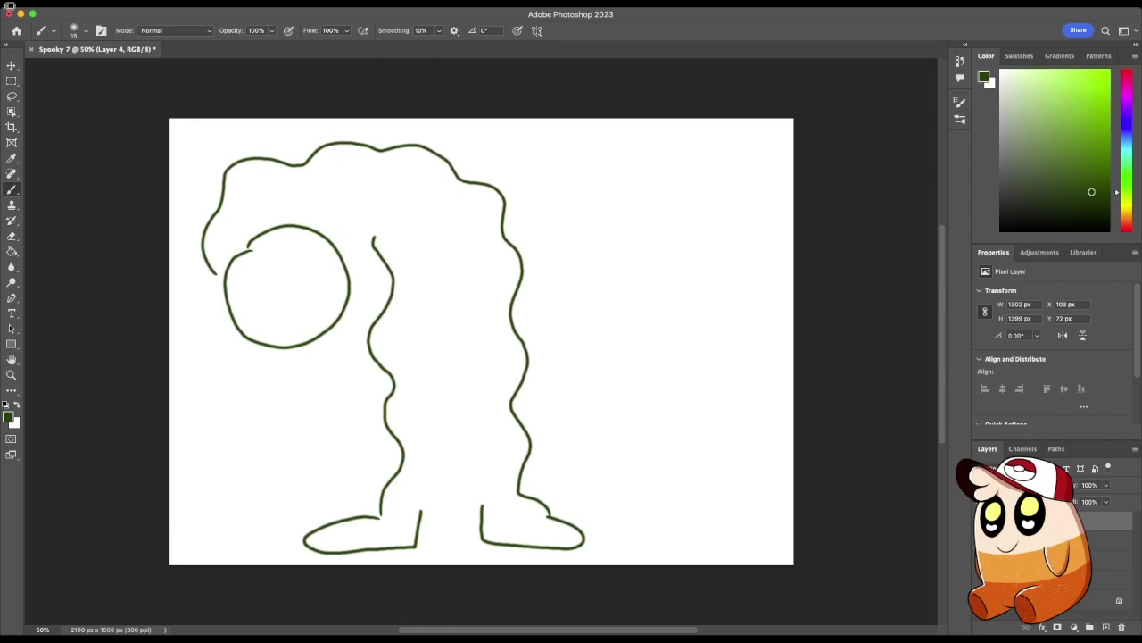
Join the body contours to the head and draw a small hand on each side of the body
{"action": "left_click_drag", "start_coordinate": [214, 272], "coordinate": [223, 282]}
{"action": "left_click_drag", "start_coordinate": [336, 250], "coordinate": [373, 239]}
{"action": "mouse_move", "coordinate": [367, 339]}
{"action": "left_mouse_down"}
{"action": "mouse_move", "coordinate": [344, 308]}
{"action": "mouse_move", "coordinate": [370, 327]}
{"action": "left_mouse_up"}
{"action": "mouse_move", "coordinate": [521, 338]}
{"action": "left_mouse_down"}
{"action": "mouse_move", "coordinate": [562, 314]}
{"action": "mouse_move", "coordinate": [585, 331]}
{"action": "mouse_move", "coordinate": [530, 350]}
{"action": "left_mouse_up"}
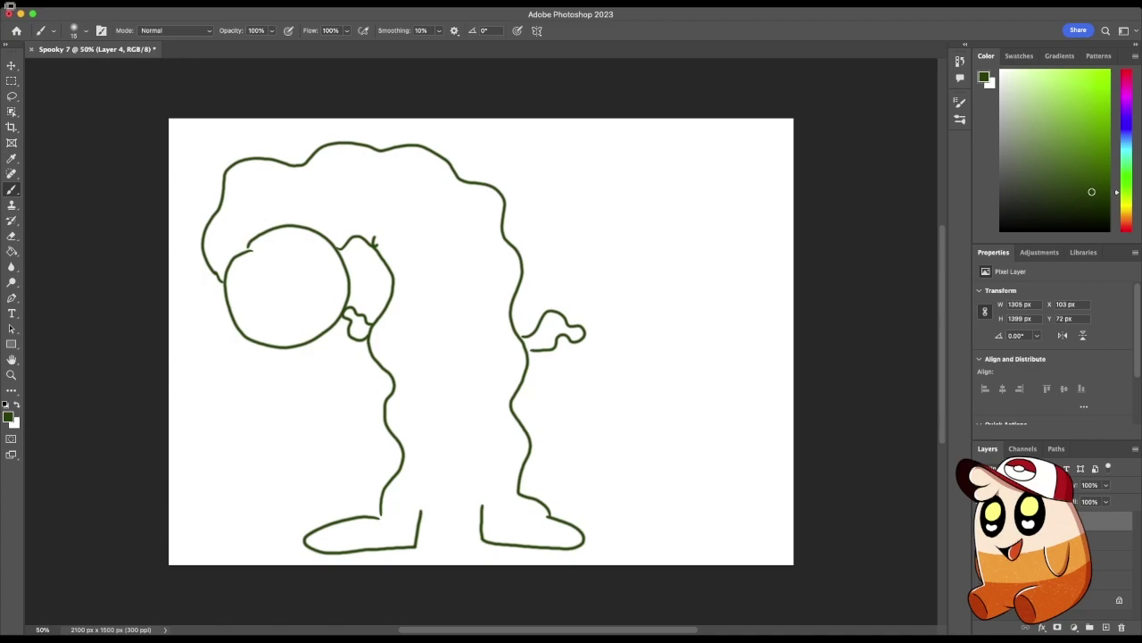
Draw a strapped mask with two 7-shaped eyepieces across the face and add an eye beside each 7
{"action": "mouse_move", "coordinate": [231, 316]}
{"action": "left_mouse_down"}
{"action": "mouse_move", "coordinate": [253, 302]}
{"action": "mouse_move", "coordinate": [236, 277]}
{"action": "mouse_move", "coordinate": [253, 276]}
{"action": "mouse_move", "coordinate": [271, 314]}
{"action": "mouse_move", "coordinate": [264, 272]}
{"action": "mouse_move", "coordinate": [255, 262]}
{"action": "mouse_move", "coordinate": [235, 271]}
{"action": "mouse_move", "coordinate": [287, 274]}
{"action": "mouse_move", "coordinate": [299, 239]}
{"action": "mouse_move", "coordinate": [309, 282]}
{"action": "mouse_move", "coordinate": [279, 245]}
{"action": "mouse_move", "coordinate": [318, 250]}
{"action": "mouse_move", "coordinate": [325, 239]}
{"action": "left_mouse_up"}
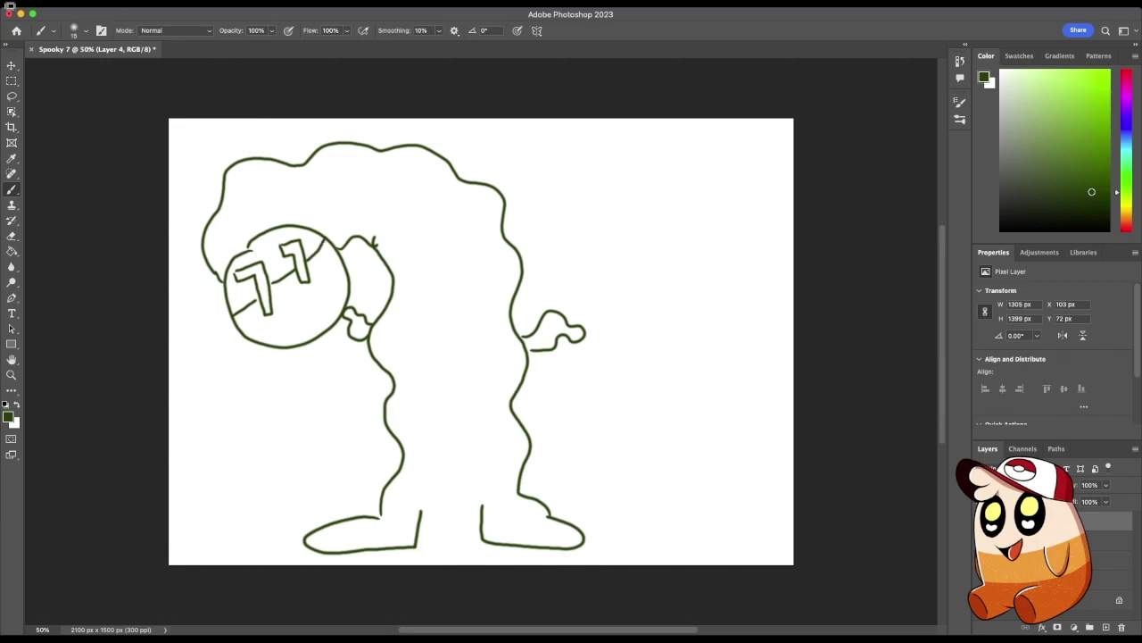
{"action": "left_click_drag", "start_coordinate": [251, 279], "coordinate": [248, 294]}
{"action": "left_click_drag", "start_coordinate": [291, 257], "coordinate": [290, 268]}
{"action": "mouse_move", "coordinate": [273, 319]}
{"action": "left_mouse_down"}
{"action": "mouse_move", "coordinate": [298, 301]}
{"action": "mouse_move", "coordinate": [300, 315]}
{"action": "left_mouse_up"}
{"action": "key", "text": "super+z"}
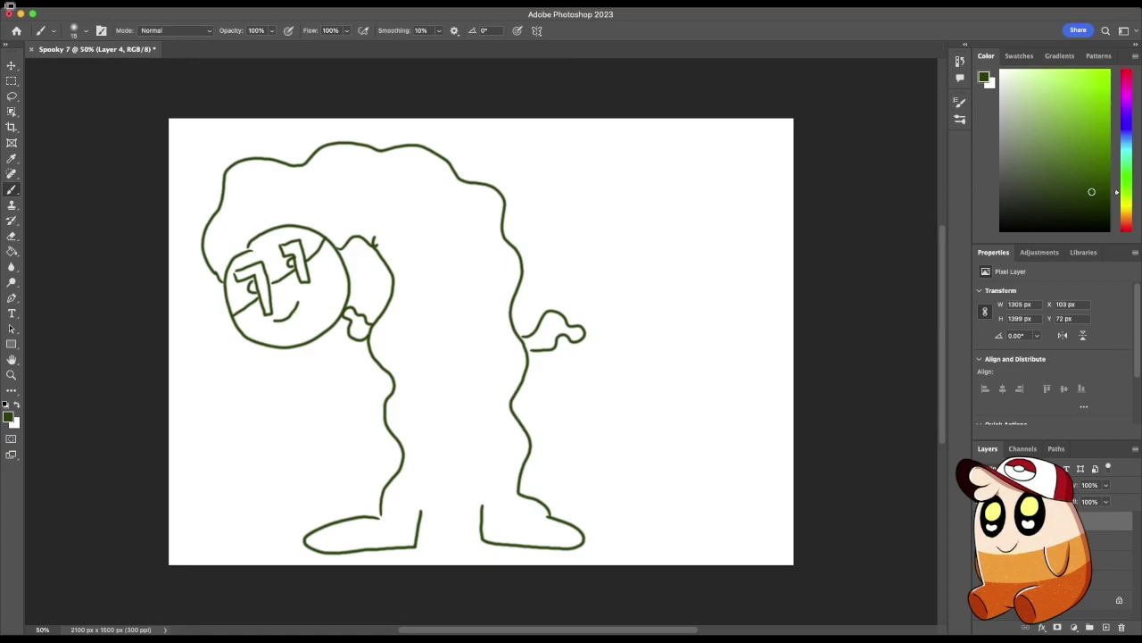
{"action": "left_click_drag", "start_coordinate": [281, 324], "coordinate": [314, 303]}
{"action": "key", "text": "super+z"}
Draw eyelid strokes by the eyes, a slanted mouth, and the inner leg contour joining both feet
{"action": "left_click_drag", "start_coordinate": [276, 253], "coordinate": [281, 260]}
{"action": "left_click_drag", "start_coordinate": [292, 311], "coordinate": [321, 291]}
{"action": "mouse_move", "coordinate": [423, 508]}
{"action": "left_mouse_down"}
{"action": "mouse_move", "coordinate": [453, 452]}
{"action": "mouse_move", "coordinate": [483, 505]}
{"action": "left_mouse_up"}
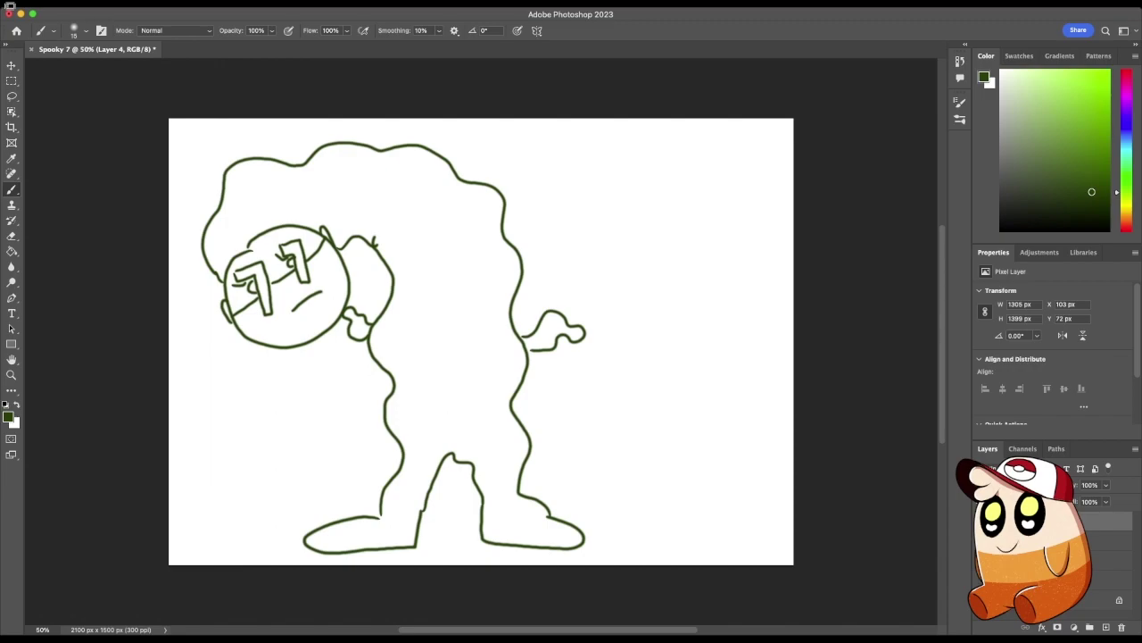
Undo the last stroke and close the gap in the upper head outline with a dark green stroke
{"action": "key", "text": "super+z"}
{"action": "key", "text": "super+equal"}
{"action": "key", "text": "super+equal"}
{"action": "key", "text": "super+equal"}
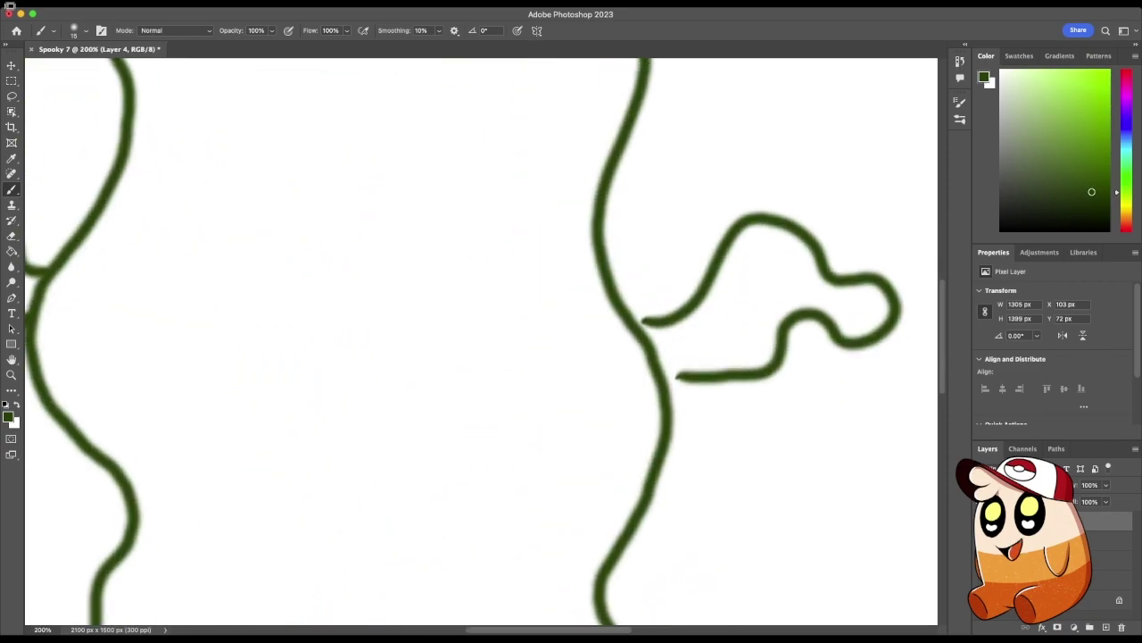
{"action": "scroll", "coordinate": [482, 339], "scroll_direction": "up", "scroll_amount": 10}
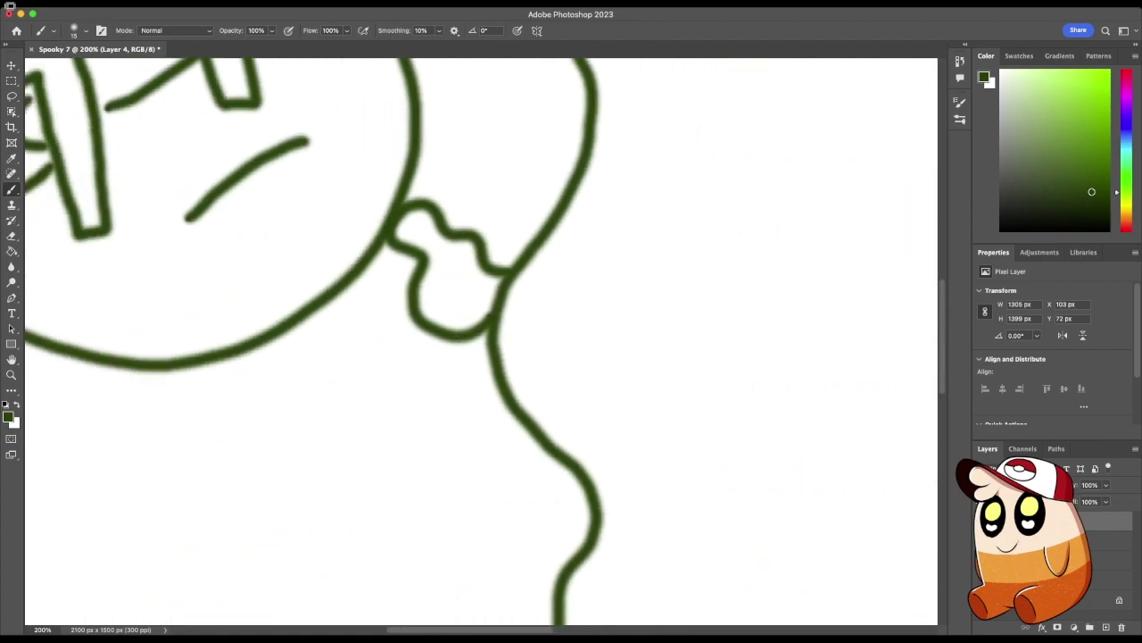
{"action": "scroll", "coordinate": [482, 339], "scroll_direction": "up", "scroll_amount": 8}
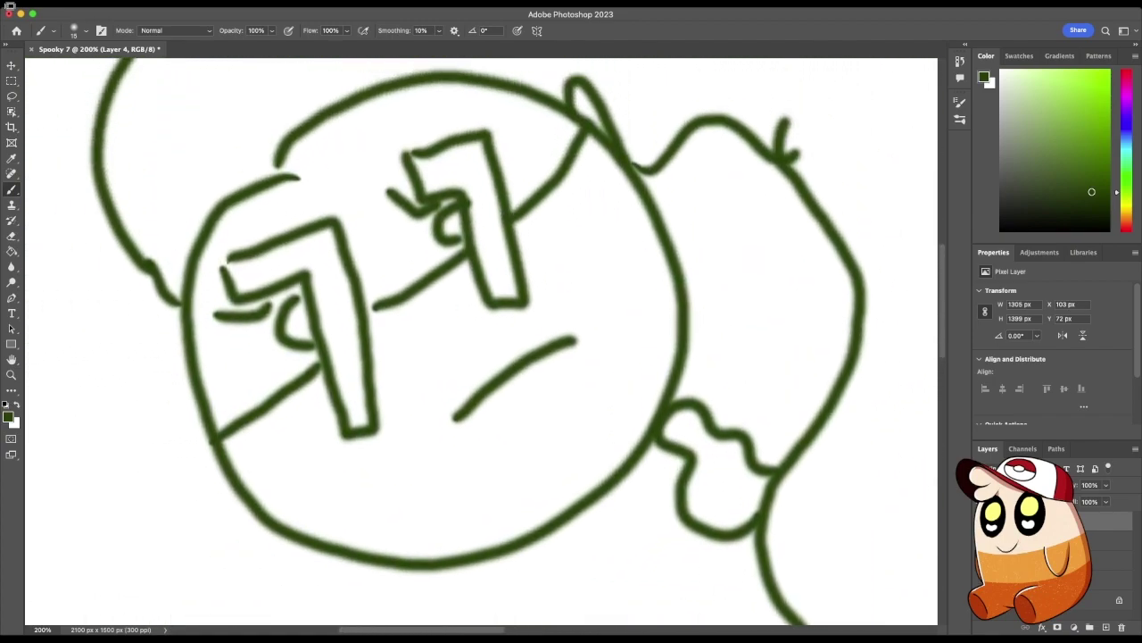
{"action": "mouse_move", "coordinate": [223, 261]}
{"action": "left_mouse_down"}
{"action": "mouse_move", "coordinate": [287, 189]}
{"action": "mouse_move", "coordinate": [231, 248]}
{"action": "left_mouse_up"}
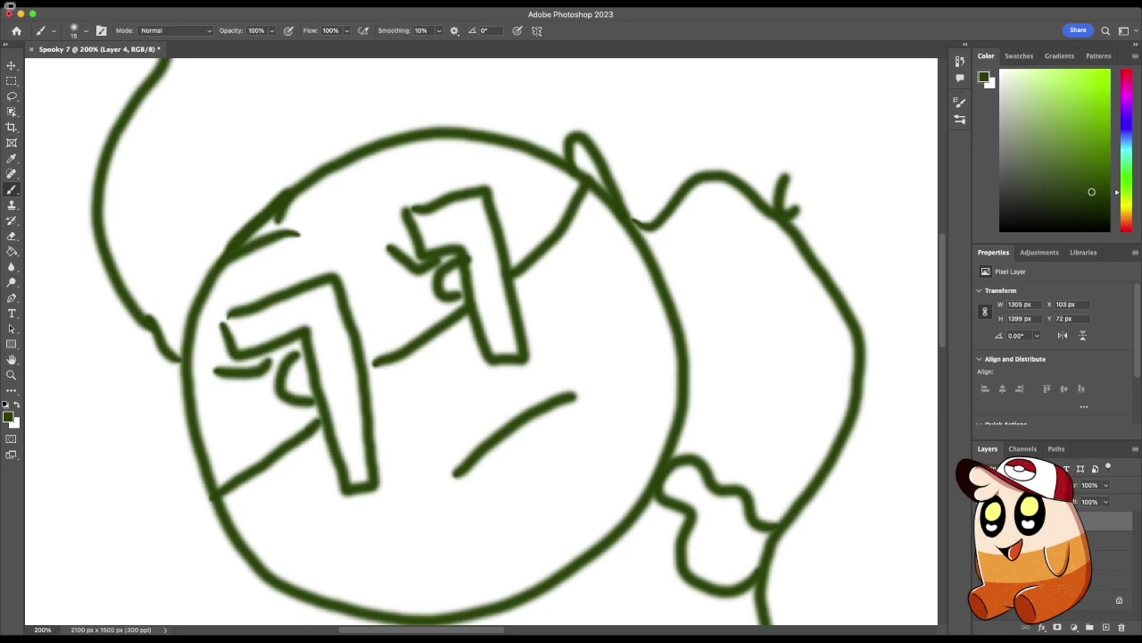
Choose a dark navy blue and paint in the interiors of both 7-shaped eyepieces
{"action": "left_click", "coordinate": [1116, 120]}
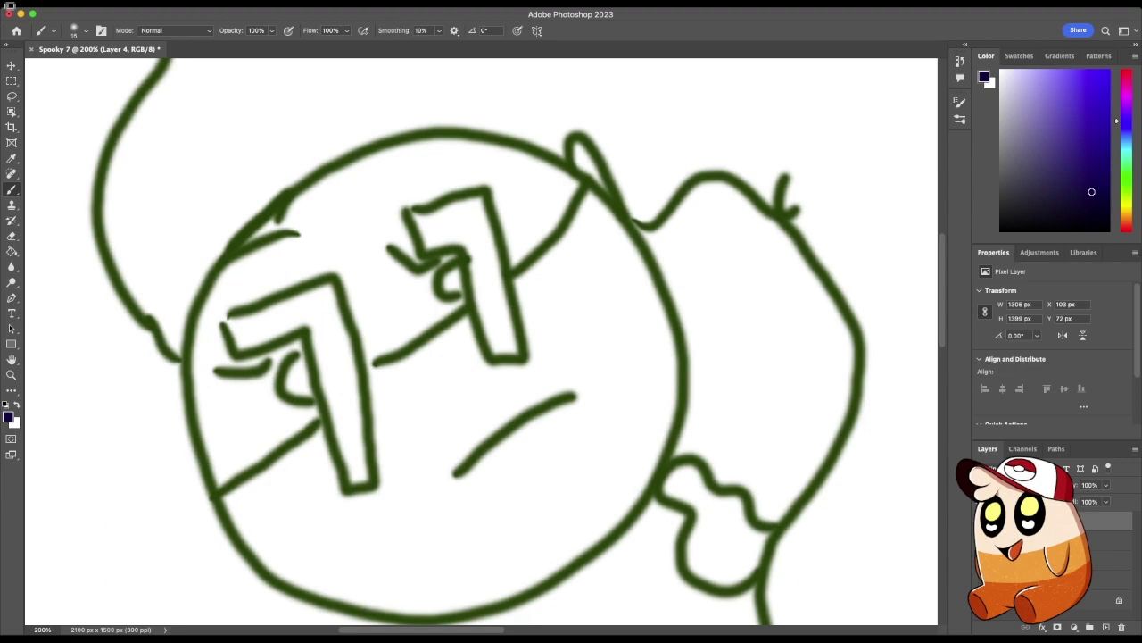
{"action": "mouse_move", "coordinate": [416, 213]}
{"action": "left_mouse_down"}
{"action": "mouse_move", "coordinate": [434, 246]}
{"action": "mouse_move", "coordinate": [469, 239]}
{"action": "mouse_move", "coordinate": [497, 341]}
{"action": "mouse_move", "coordinate": [477, 277]}
{"action": "mouse_move", "coordinate": [510, 350]}
{"action": "mouse_move", "coordinate": [487, 219]}
{"action": "mouse_move", "coordinate": [469, 200]}
{"action": "mouse_move", "coordinate": [433, 209]}
{"action": "mouse_move", "coordinate": [430, 230]}
{"action": "mouse_move", "coordinate": [466, 214]}
{"action": "mouse_move", "coordinate": [473, 223]}
{"action": "mouse_move", "coordinate": [503, 339]}
{"action": "left_mouse_up"}
{"action": "mouse_move", "coordinate": [361, 477]}
{"action": "left_mouse_down"}
{"action": "mouse_move", "coordinate": [314, 334]}
{"action": "mouse_move", "coordinate": [317, 357]}
{"action": "mouse_move", "coordinate": [332, 419]}
{"action": "mouse_move", "coordinate": [361, 466]}
{"action": "mouse_move", "coordinate": [323, 286]}
{"action": "mouse_move", "coordinate": [230, 321]}
{"action": "mouse_move", "coordinate": [243, 346]}
{"action": "mouse_move", "coordinate": [310, 323]}
{"action": "left_mouse_up"}
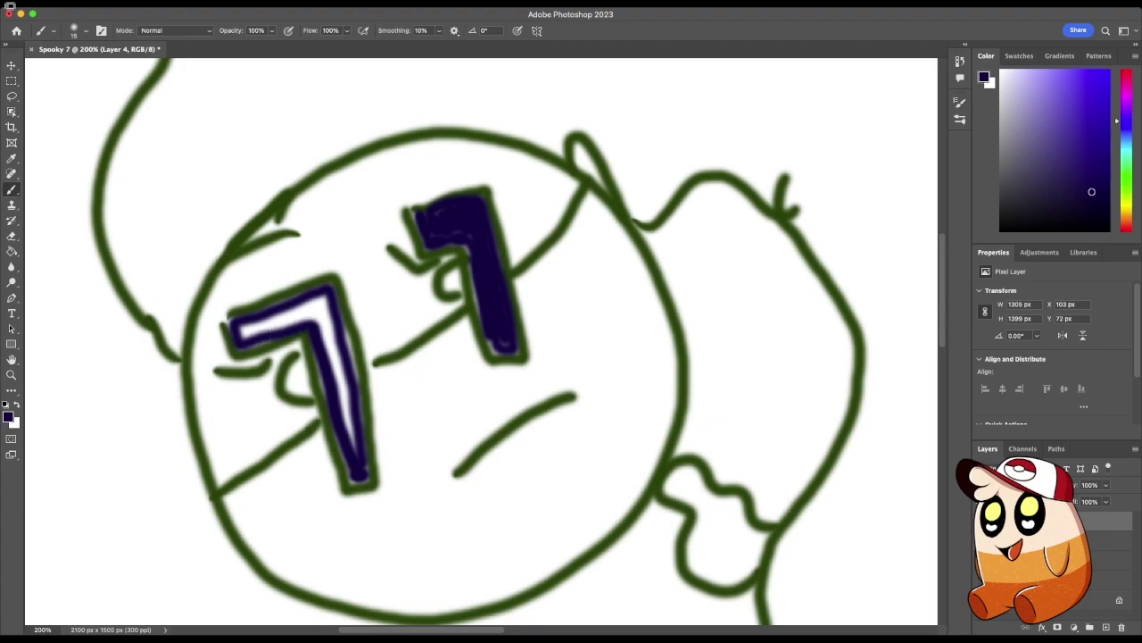
{"action": "mouse_move", "coordinate": [241, 329]}
{"action": "left_mouse_down"}
{"action": "mouse_move", "coordinate": [321, 299]}
{"action": "mouse_move", "coordinate": [349, 437]}
{"action": "left_mouse_up"}
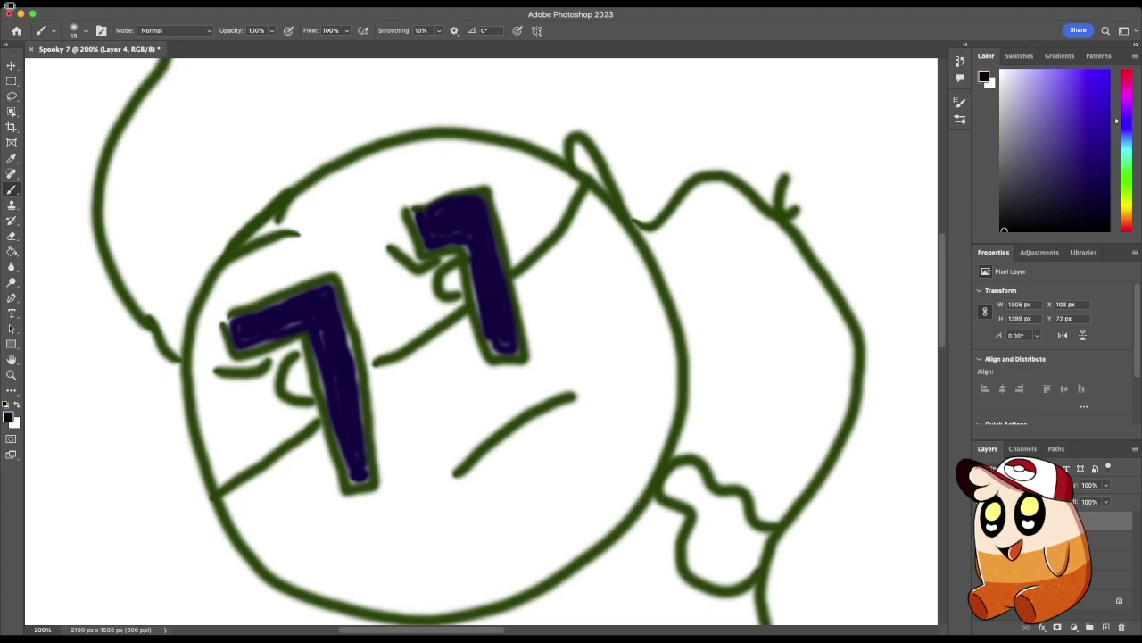
Paint a black pupil in each eye and add a small white highlight to both pupils
{"action": "left_click_drag", "start_coordinate": [449, 275], "coordinate": [452, 279]}
{"action": "mouse_move", "coordinate": [297, 366]}
{"action": "left_mouse_down"}
{"action": "mouse_move", "coordinate": [302, 388]}
{"action": "mouse_move", "coordinate": [303, 377]}
{"action": "left_mouse_up"}
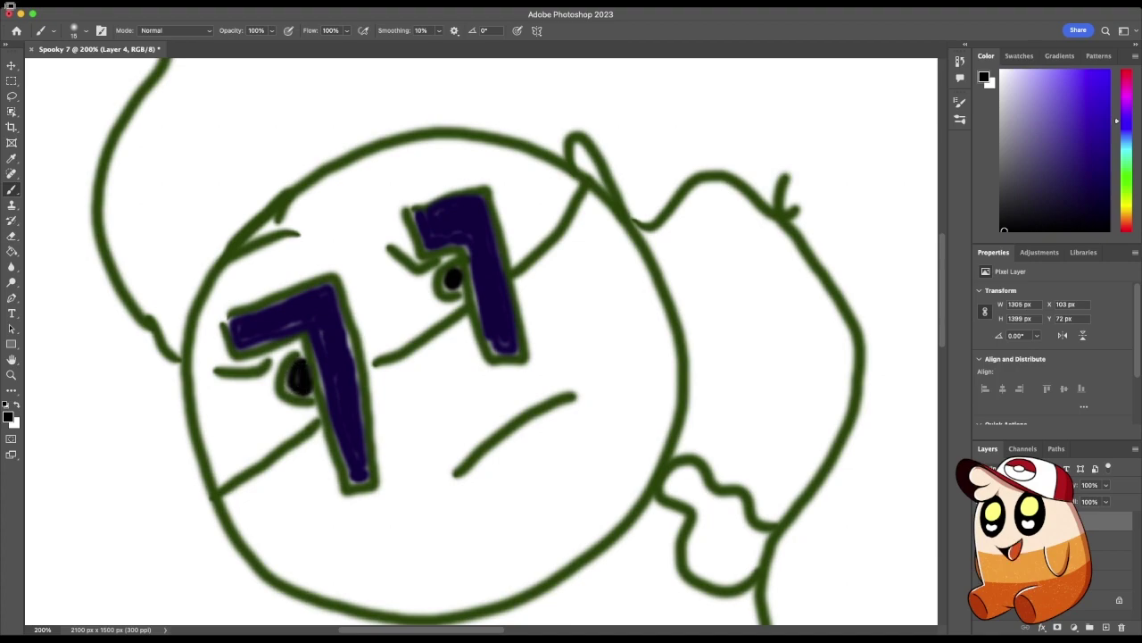
{"action": "key", "text": "x"}
{"action": "left_click", "coordinate": [297, 388]}
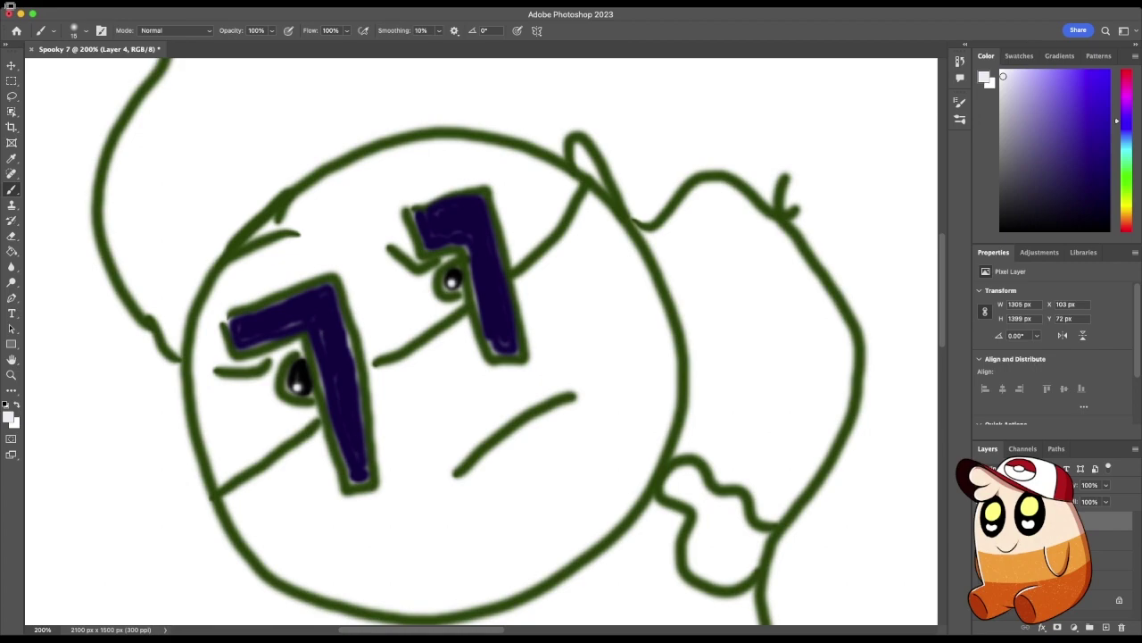
Choose a bright green and trace along the inner mask edges and around the eyes, eyelid strokes and both 7s
{"action": "left_click", "coordinate": [1126, 177]}
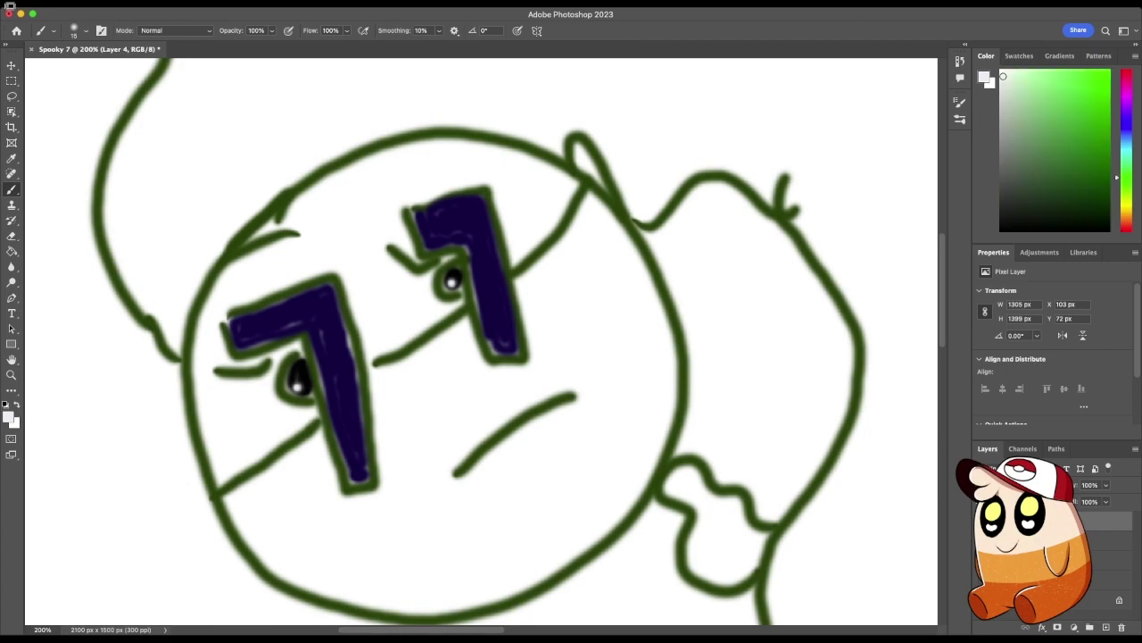
{"action": "left_click", "coordinate": [1078, 93]}
{"action": "mouse_move", "coordinate": [313, 410]}
{"action": "left_mouse_down"}
{"action": "mouse_move", "coordinate": [286, 408]}
{"action": "mouse_move", "coordinate": [268, 389]}
{"action": "mouse_move", "coordinate": [284, 355]}
{"action": "left_mouse_up"}
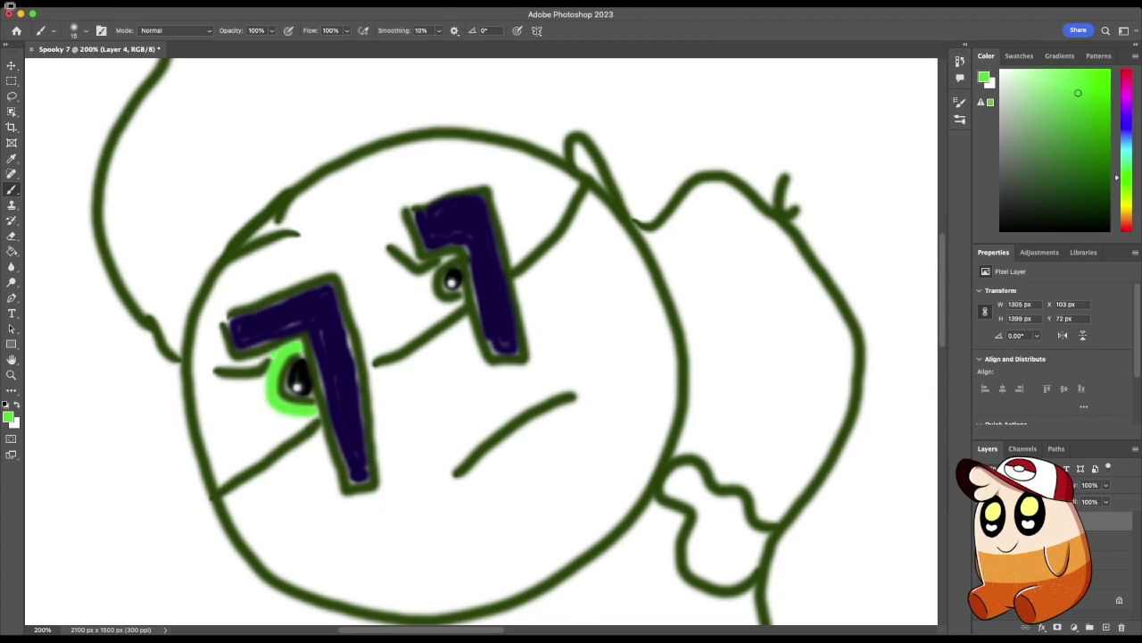
{"action": "mouse_move", "coordinate": [261, 354]}
{"action": "left_mouse_down"}
{"action": "mouse_move", "coordinate": [218, 353]}
{"action": "mouse_move", "coordinate": [212, 323]}
{"action": "mouse_move", "coordinate": [232, 305]}
{"action": "left_mouse_up"}
{"action": "mouse_move", "coordinate": [212, 362]}
{"action": "left_mouse_down"}
{"action": "mouse_move", "coordinate": [207, 378]}
{"action": "mouse_move", "coordinate": [268, 384]}
{"action": "left_mouse_up"}
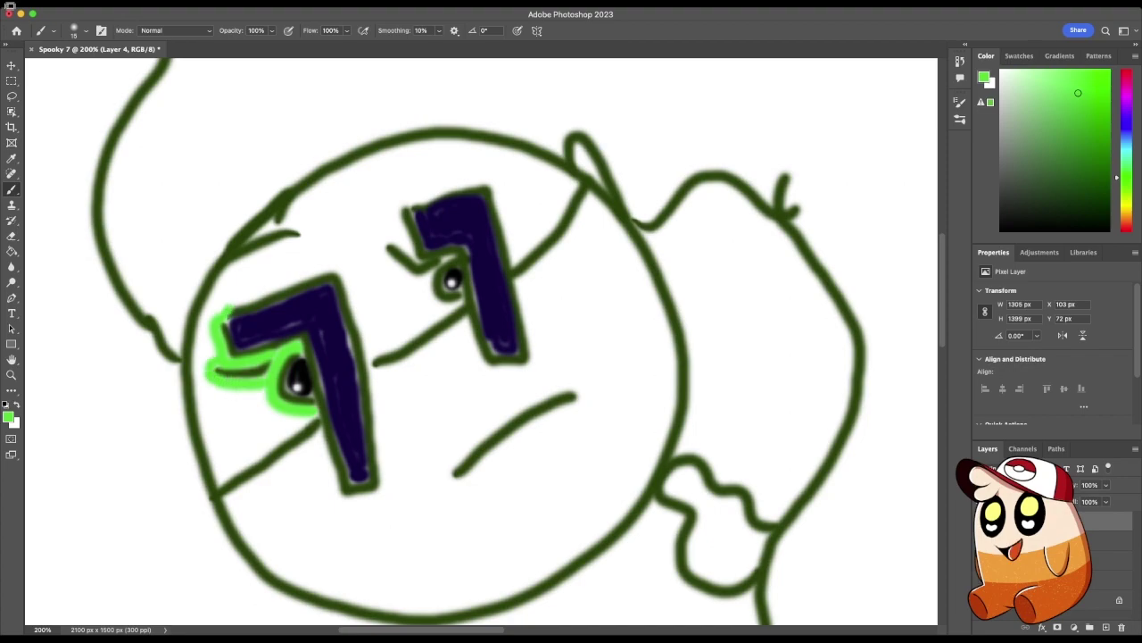
{"action": "mouse_move", "coordinate": [317, 416]}
{"action": "left_mouse_down"}
{"action": "mouse_move", "coordinate": [217, 486]}
{"action": "mouse_move", "coordinate": [200, 334]}
{"action": "mouse_move", "coordinate": [222, 278]}
{"action": "mouse_move", "coordinate": [261, 248]}
{"action": "mouse_move", "coordinate": [272, 218]}
{"action": "mouse_move", "coordinate": [429, 140]}
{"action": "mouse_move", "coordinate": [489, 148]}
{"action": "mouse_move", "coordinate": [575, 188]}
{"action": "mouse_move", "coordinate": [515, 261]}
{"action": "mouse_move", "coordinate": [489, 174]}
{"action": "mouse_move", "coordinate": [419, 195]}
{"action": "mouse_move", "coordinate": [399, 207]}
{"action": "mouse_move", "coordinate": [460, 179]}
{"action": "mouse_move", "coordinate": [400, 205]}
{"action": "mouse_move", "coordinate": [411, 249]}
{"action": "mouse_move", "coordinate": [378, 255]}
{"action": "mouse_move", "coordinate": [423, 286]}
{"action": "left_mouse_up"}
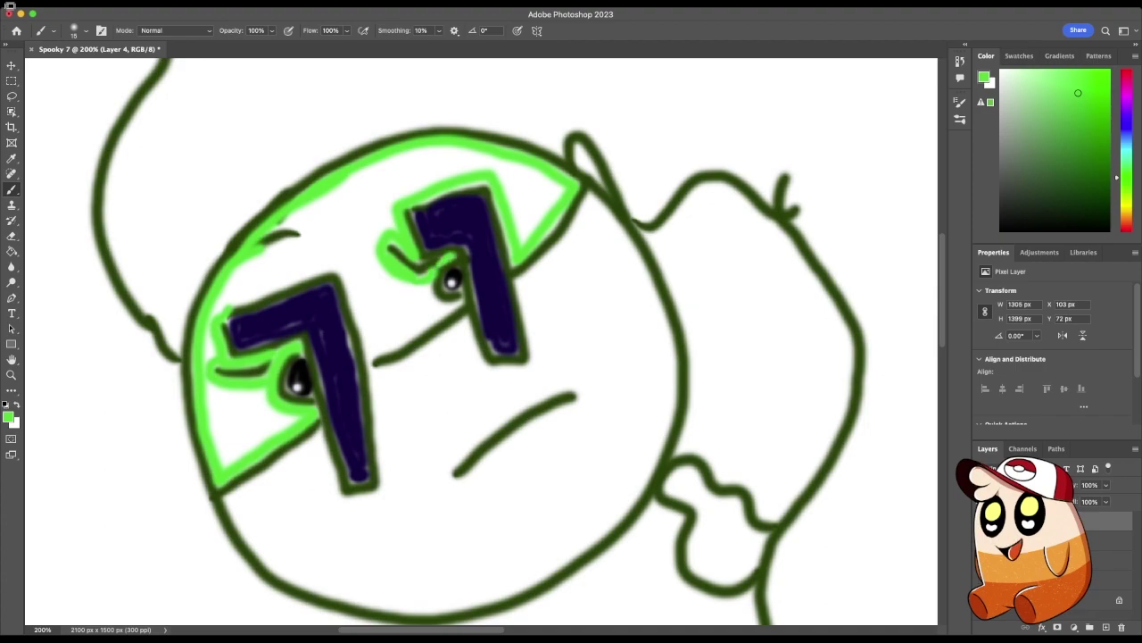
{"action": "mouse_move", "coordinate": [453, 299]}
{"action": "left_mouse_down"}
{"action": "mouse_move", "coordinate": [368, 356]}
{"action": "mouse_move", "coordinate": [339, 266]}
{"action": "left_mouse_up"}
{"action": "mouse_move", "coordinate": [231, 294]}
{"action": "left_mouse_down"}
{"action": "mouse_move", "coordinate": [245, 304]}
{"action": "mouse_move", "coordinate": [338, 259]}
{"action": "left_mouse_up"}
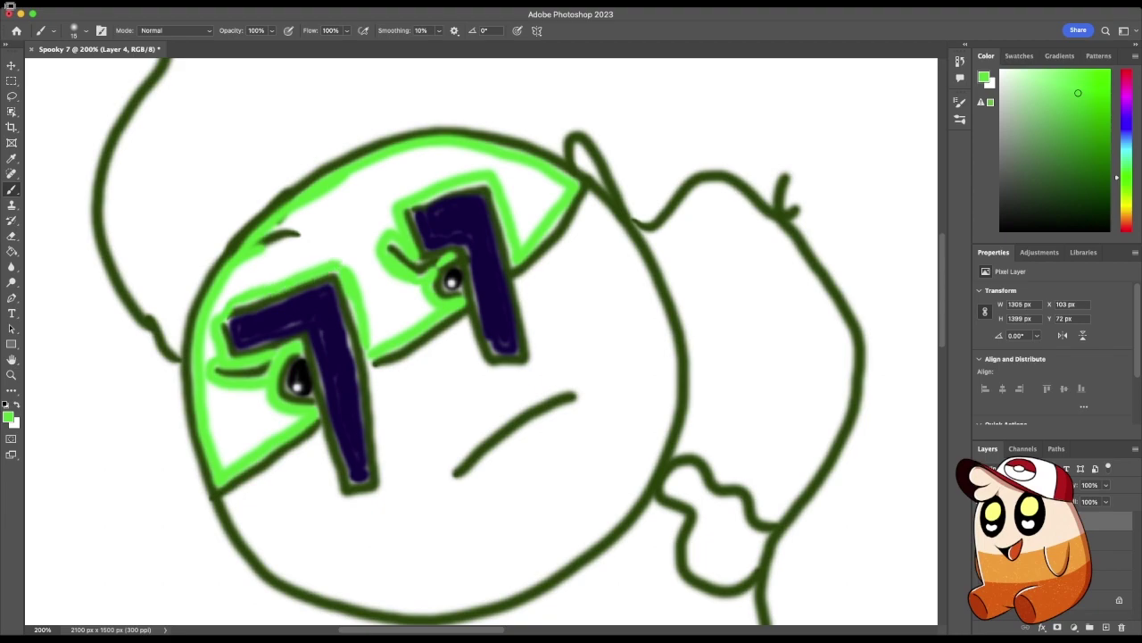
Paint the remaining white areas of the upper face bright green and flood-fill the lower face with the same green
{"action": "mouse_move", "coordinate": [203, 323]}
{"action": "left_mouse_down"}
{"action": "mouse_move", "coordinate": [218, 353]}
{"action": "mouse_move", "coordinate": [223, 457]}
{"action": "mouse_move", "coordinate": [234, 428]}
{"action": "mouse_move", "coordinate": [240, 455]}
{"action": "mouse_move", "coordinate": [293, 417]}
{"action": "mouse_move", "coordinate": [264, 404]}
{"action": "mouse_move", "coordinate": [259, 421]}
{"action": "mouse_move", "coordinate": [221, 394]}
{"action": "left_mouse_up"}
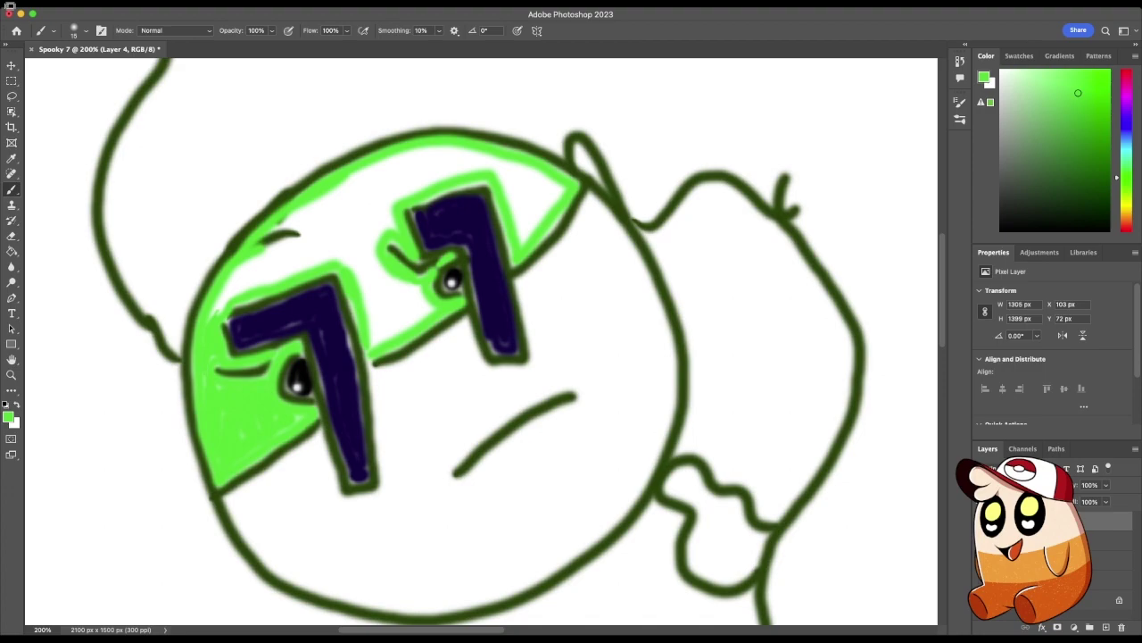
{"action": "mouse_move", "coordinate": [234, 283]}
{"action": "left_mouse_down"}
{"action": "mouse_move", "coordinate": [214, 310]}
{"action": "mouse_move", "coordinate": [250, 260]}
{"action": "mouse_move", "coordinate": [253, 285]}
{"action": "left_mouse_up"}
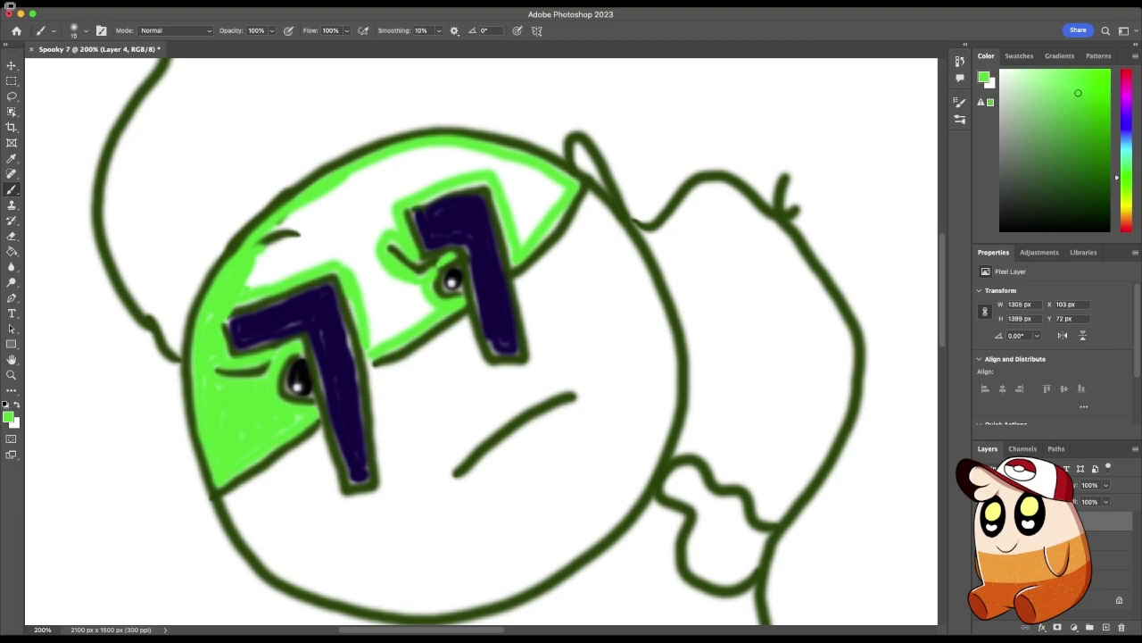
{"action": "mouse_move", "coordinate": [252, 288]}
{"action": "left_mouse_down"}
{"action": "mouse_move", "coordinate": [272, 234]}
{"action": "mouse_move", "coordinate": [284, 261]}
{"action": "mouse_move", "coordinate": [300, 223]}
{"action": "mouse_move", "coordinate": [284, 267]}
{"action": "mouse_move", "coordinate": [321, 255]}
{"action": "mouse_move", "coordinate": [303, 234]}
{"action": "mouse_move", "coordinate": [353, 252]}
{"action": "mouse_move", "coordinate": [373, 337]}
{"action": "mouse_move", "coordinate": [389, 304]}
{"action": "mouse_move", "coordinate": [423, 295]}
{"action": "mouse_move", "coordinate": [371, 259]}
{"action": "mouse_move", "coordinate": [390, 216]}
{"action": "mouse_move", "coordinate": [362, 236]}
{"action": "mouse_move", "coordinate": [323, 210]}
{"action": "mouse_move", "coordinate": [303, 214]}
{"action": "mouse_move", "coordinate": [393, 182]}
{"action": "mouse_move", "coordinate": [432, 150]}
{"action": "mouse_move", "coordinate": [451, 156]}
{"action": "mouse_move", "coordinate": [437, 165]}
{"action": "mouse_move", "coordinate": [522, 175]}
{"action": "mouse_move", "coordinate": [540, 193]}
{"action": "mouse_move", "coordinate": [516, 203]}
{"action": "mouse_move", "coordinate": [549, 189]}
{"action": "mouse_move", "coordinate": [525, 239]}
{"action": "left_mouse_up"}
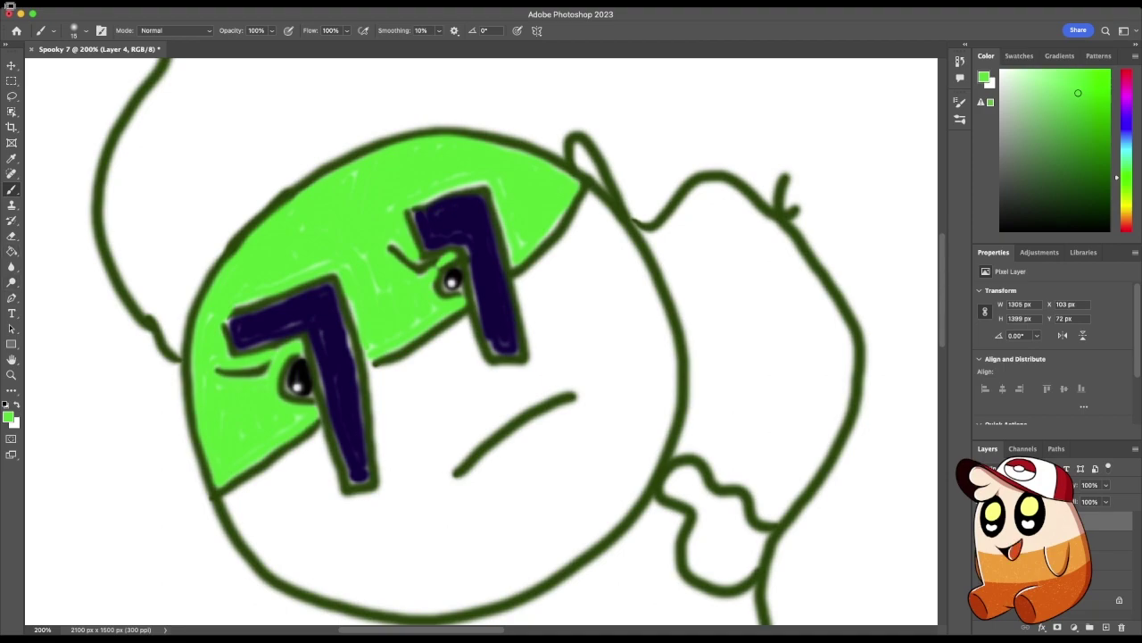
{"action": "left_click", "coordinate": [12, 251]}
{"action": "left_click", "coordinate": [447, 526]}
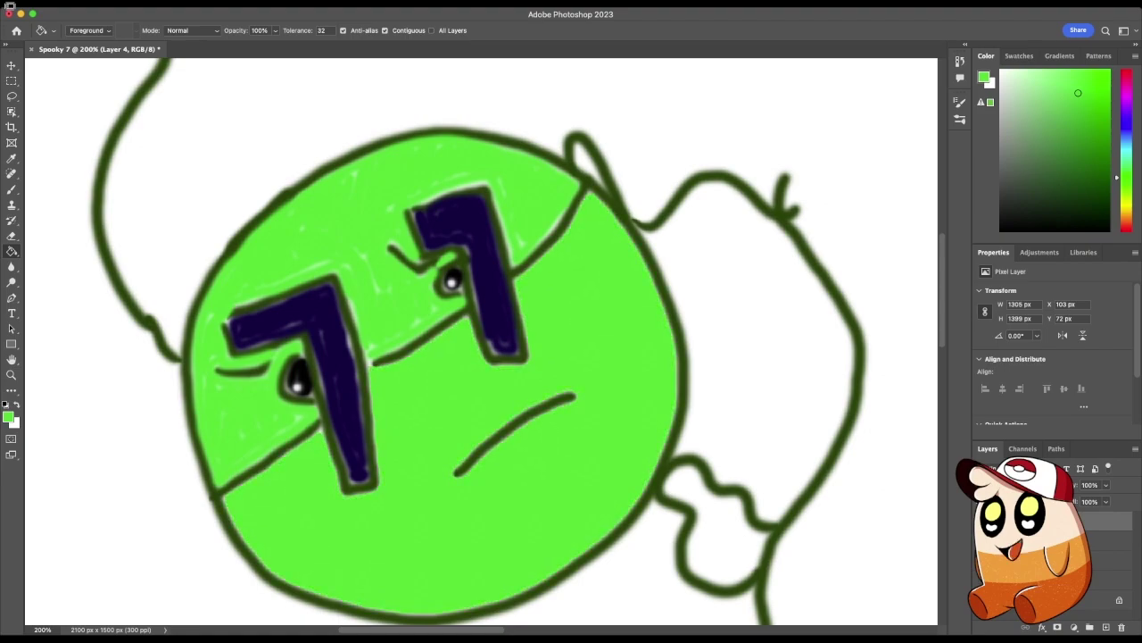
{"action": "key", "text": "b"}
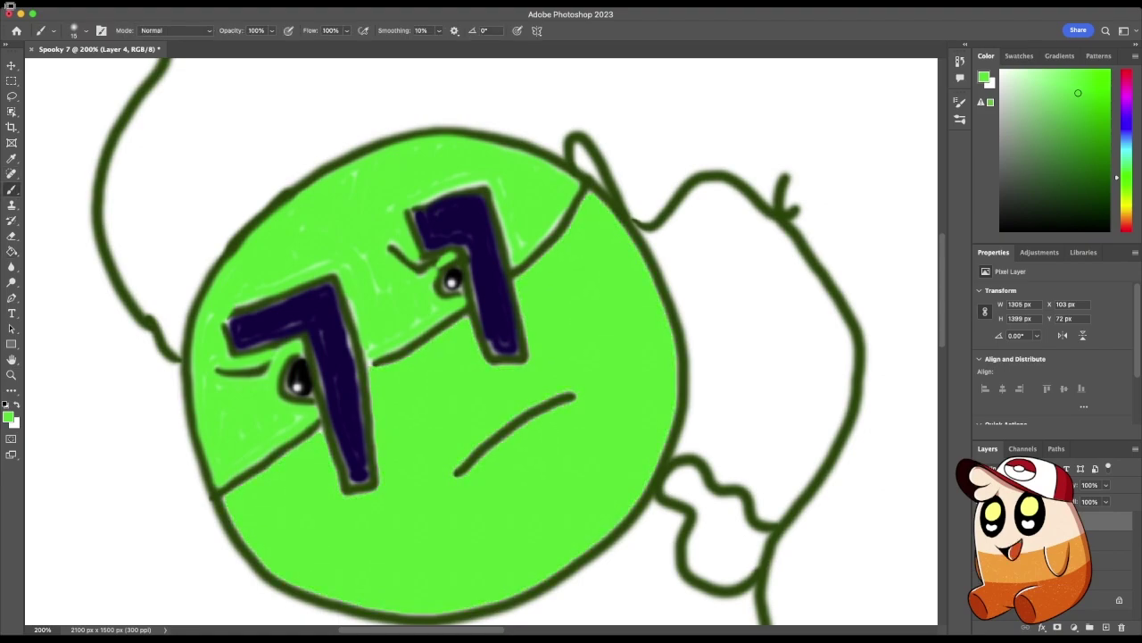
Try to flood-fill the figure's body with a dark blue
{"action": "scroll", "coordinate": [482, 339], "scroll_direction": "up", "scroll_amount": 5}
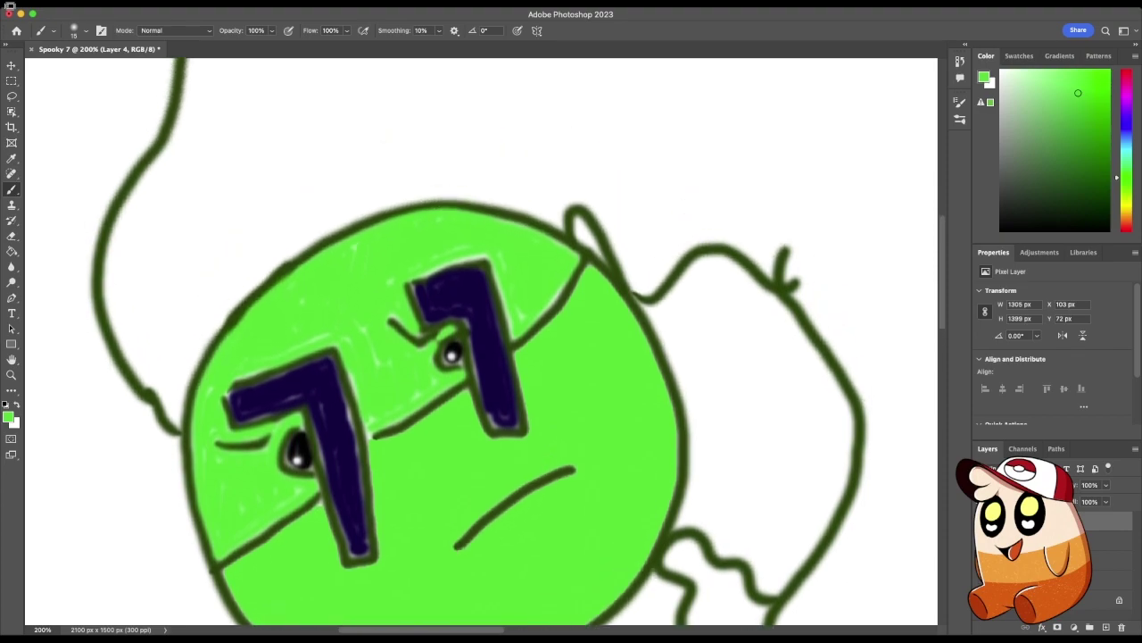
{"action": "left_click_drag", "start_coordinate": [1116, 177], "coordinate": [1117, 141]}
{"action": "left_click", "coordinate": [1100, 216]}
{"action": "left_click", "coordinate": [1105, 174]}
{"action": "key", "text": "g"}
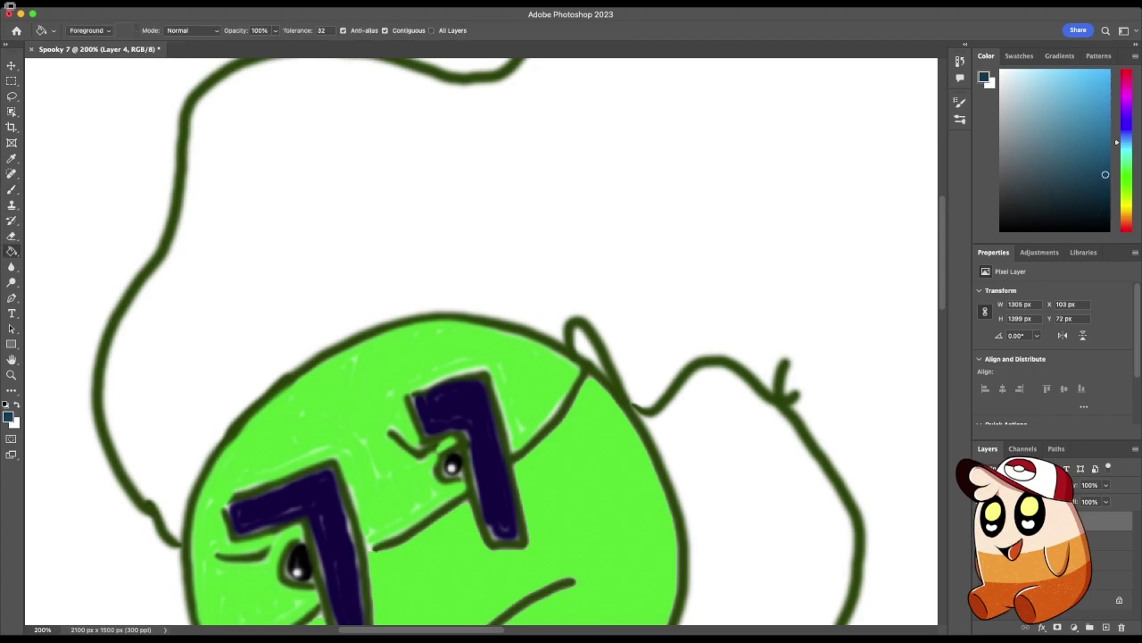
{"action": "left_click", "coordinate": [535, 197]}
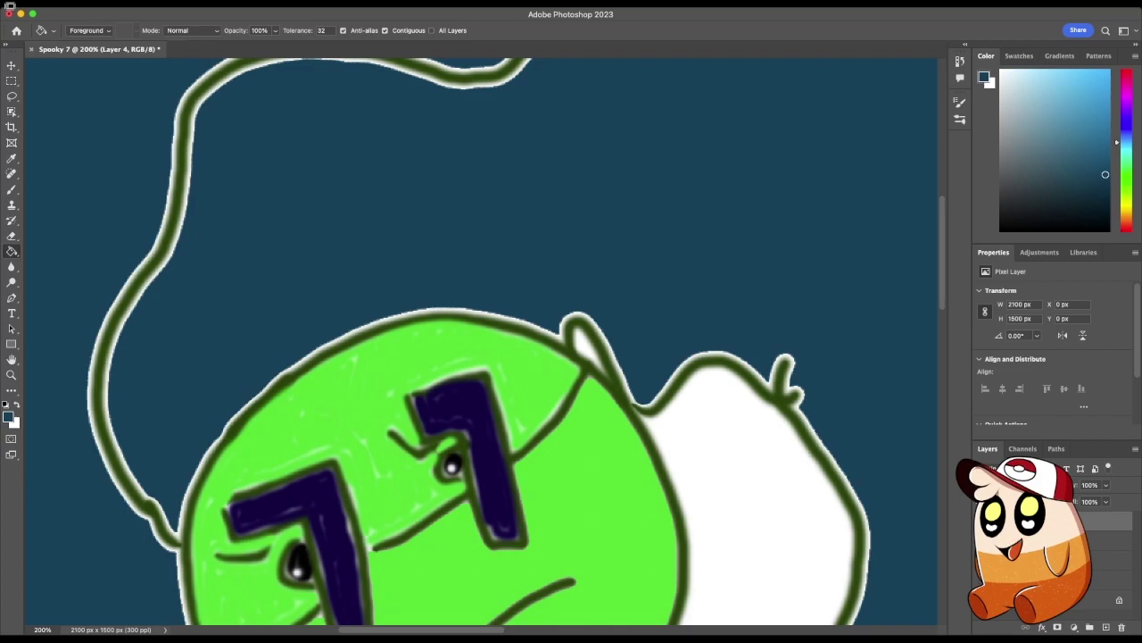
{"action": "key", "text": "super+z"}
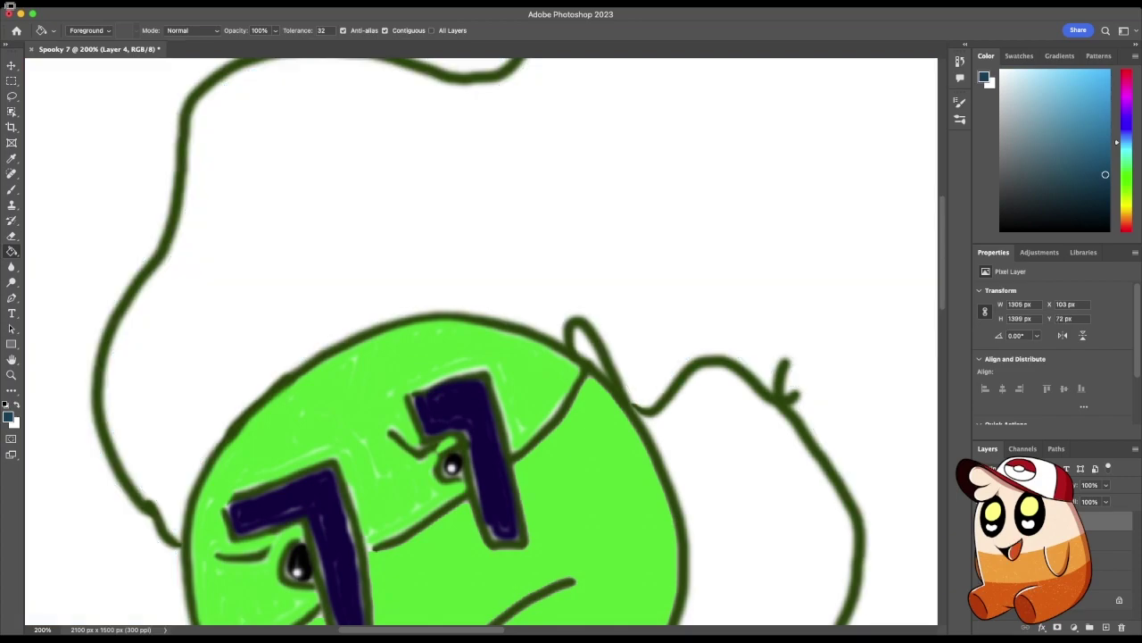
Sample the outline's dark green and brush over the gaps at the rear hand and the feet to close the body contour
{"action": "key", "text": "super+minus"}
{"action": "key", "text": "super+minus"}
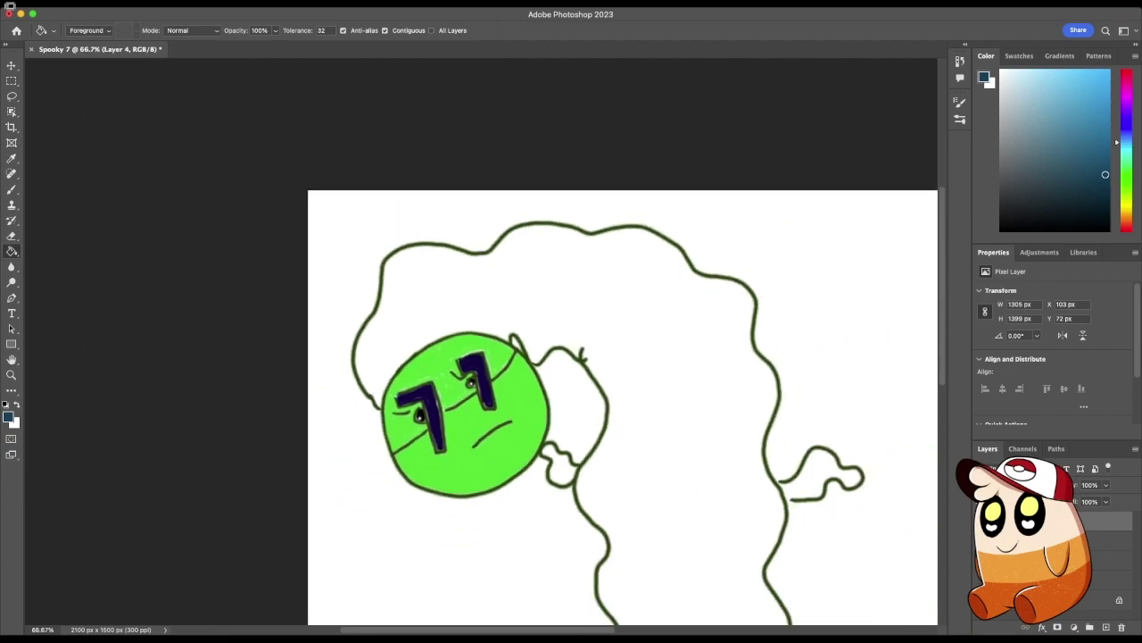
{"action": "scroll", "coordinate": [623, 357], "scroll_direction": "down", "scroll_amount": 5}
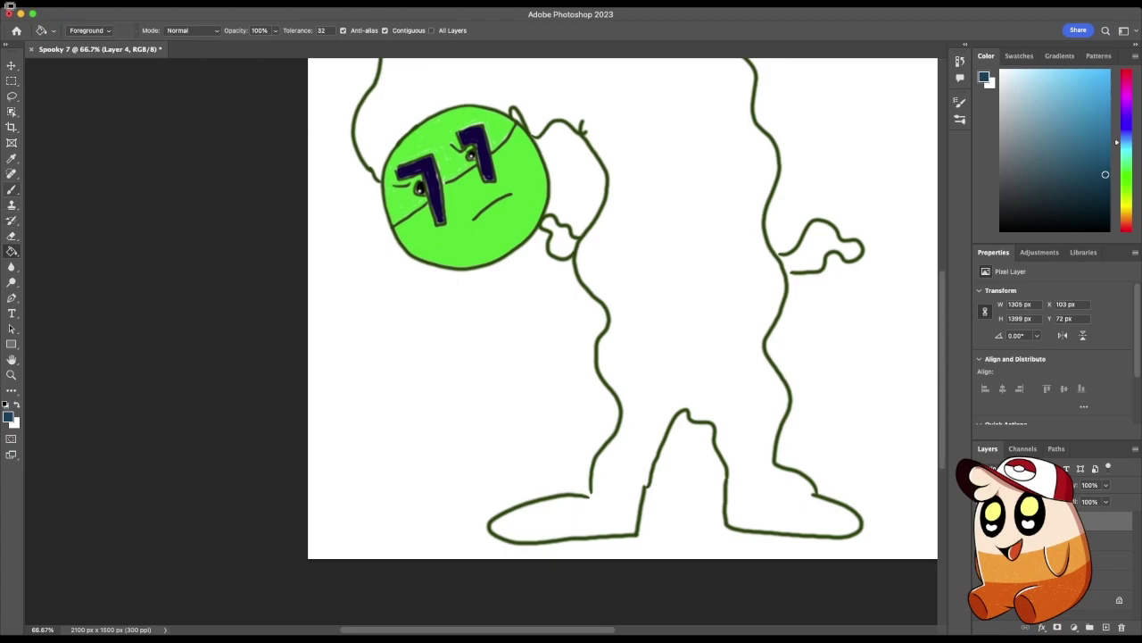
{"action": "left_click", "coordinate": [12, 158]}
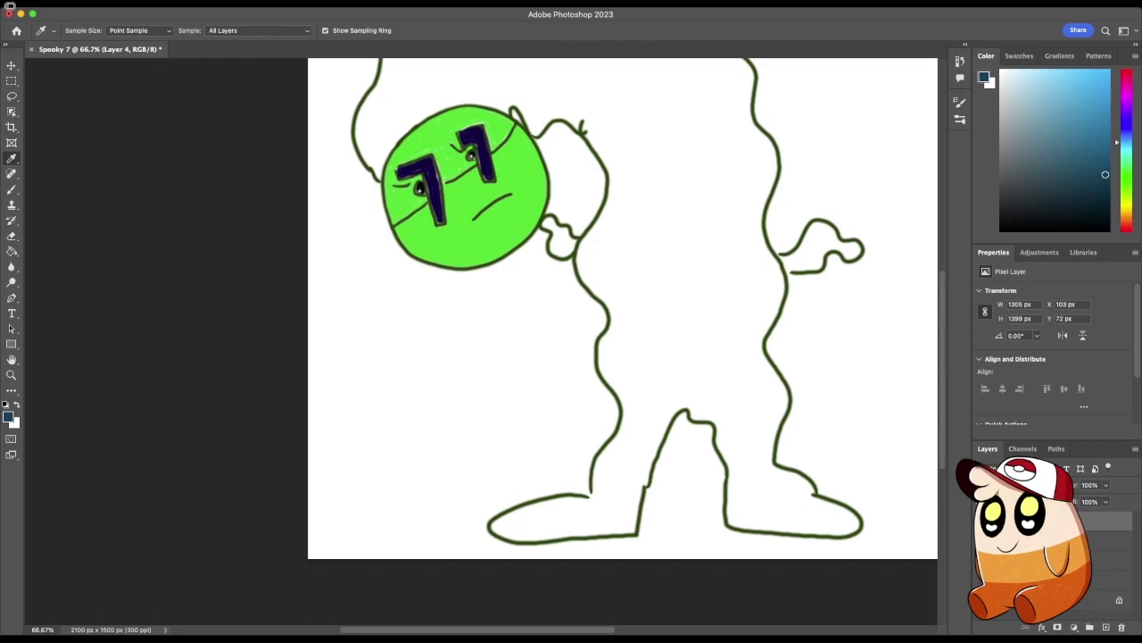
{"action": "left_click", "coordinate": [608, 326]}
{"action": "key", "text": "b"}
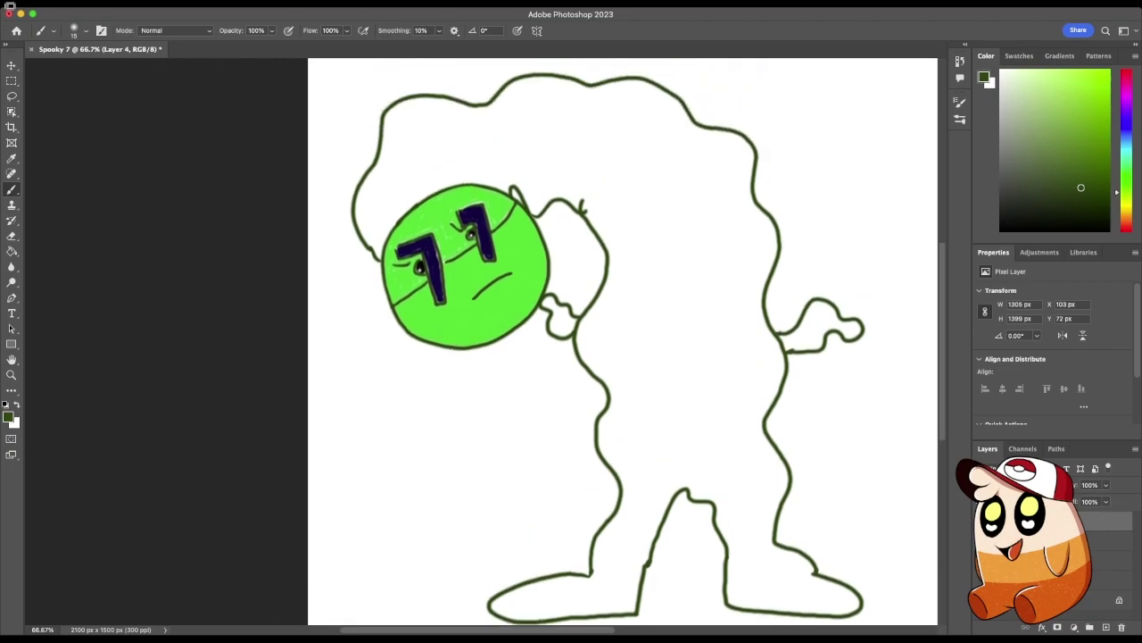
{"action": "scroll", "coordinate": [623, 339], "scroll_direction": "up", "scroll_amount": 2}
{"action": "scroll", "coordinate": [623, 339], "scroll_direction": "down", "scroll_amount": 1}
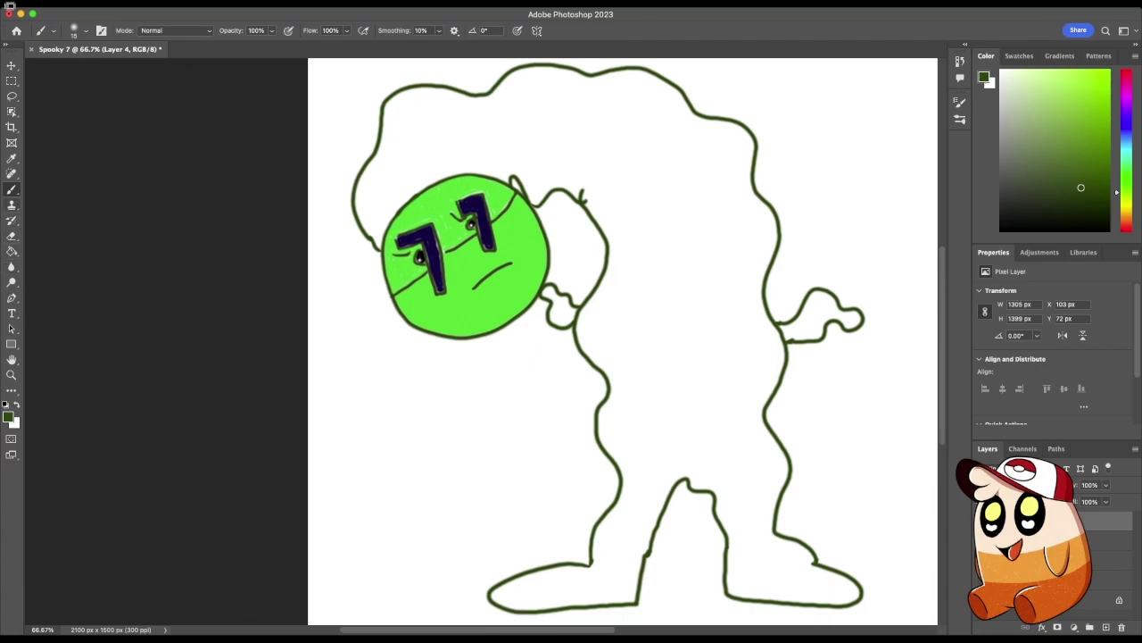
Sample the blue of a 7, shift it to a dark teal, and flood-fill the body and feet with it
{"action": "left_click", "coordinate": [12, 158]}
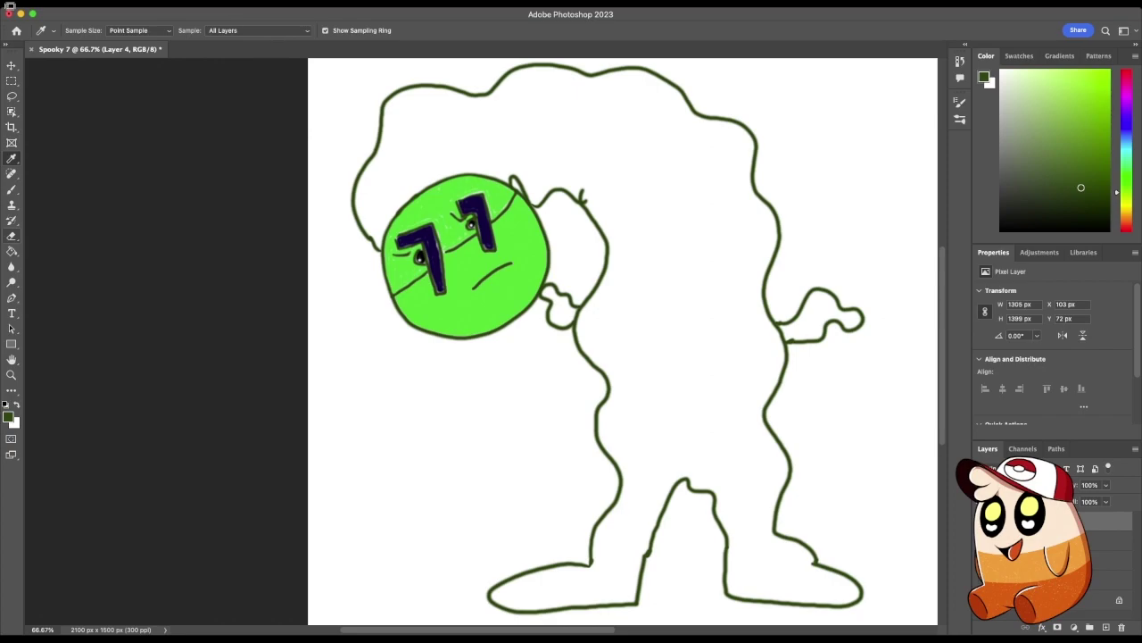
{"action": "key", "text": "g"}
{"action": "left_click", "coordinate": [433, 254], "text": "alt"}
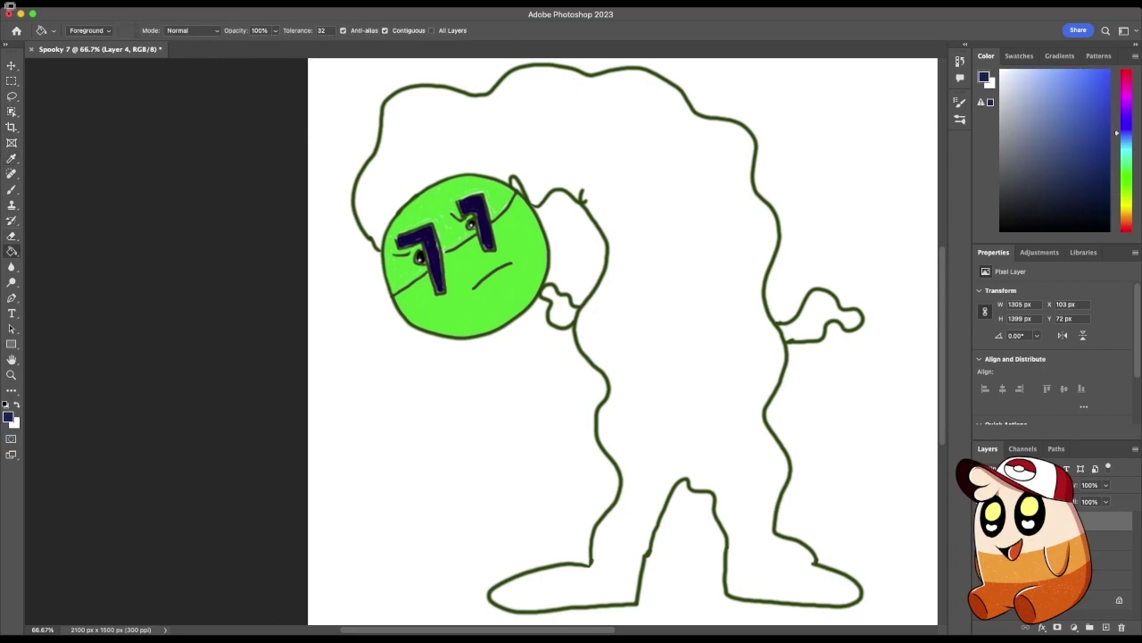
{"action": "left_click_drag", "start_coordinate": [1126, 132], "coordinate": [1126, 146]}
{"action": "left_click", "coordinate": [1105, 169]}
{"action": "left_click", "coordinate": [679, 357]}
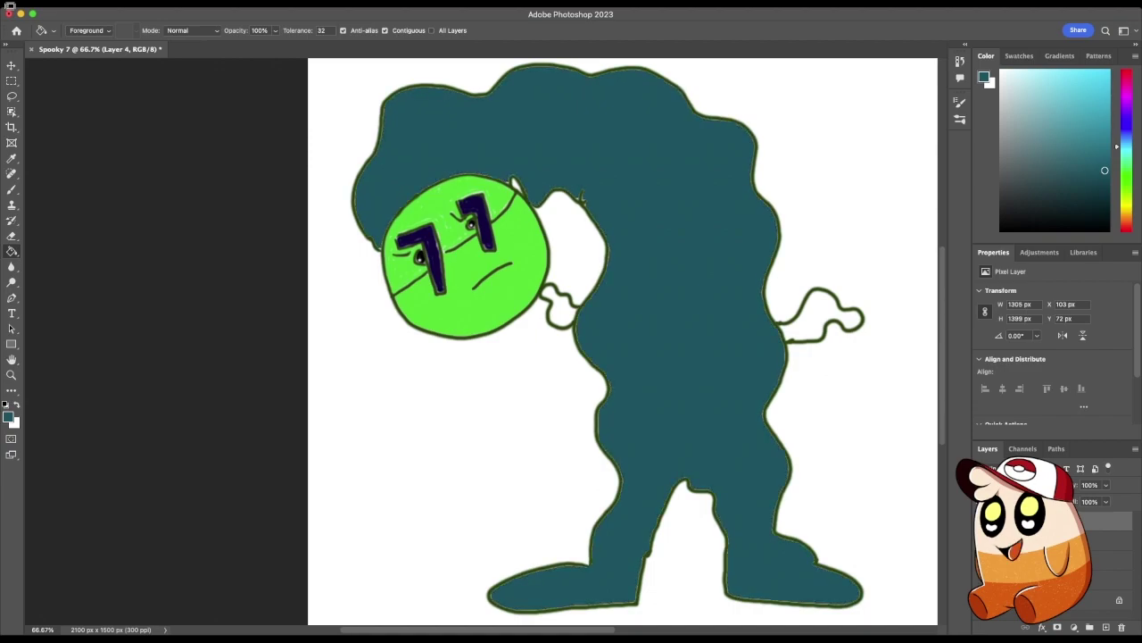
Try filling both hands with the body's dark teal, and undo both fills
{"action": "left_click", "coordinate": [559, 308]}
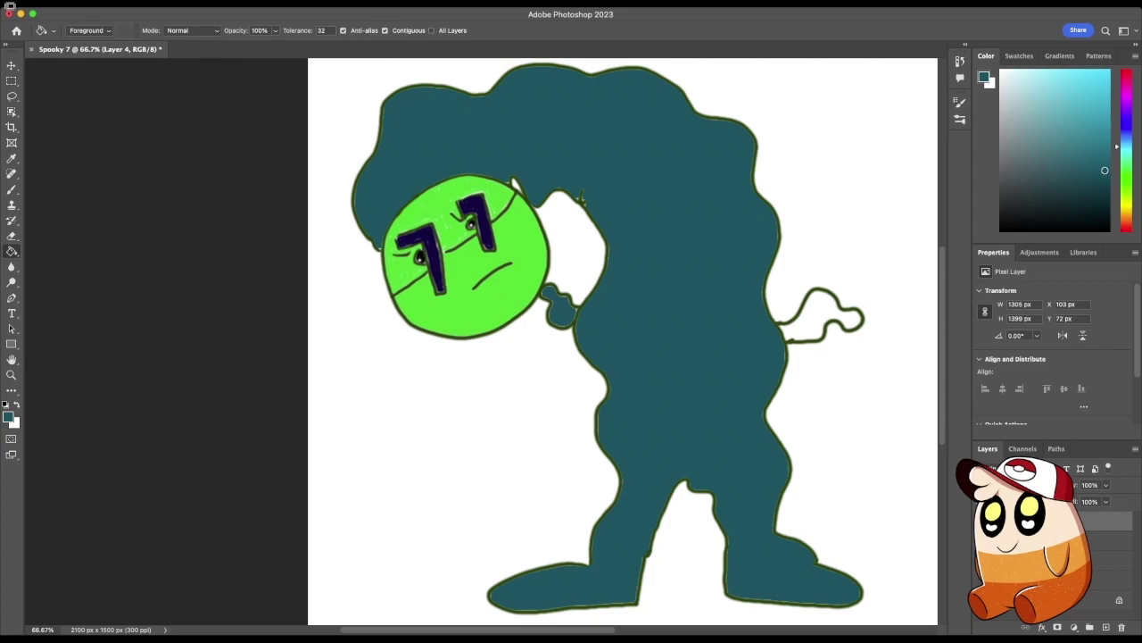
{"action": "left_click", "coordinate": [820, 308]}
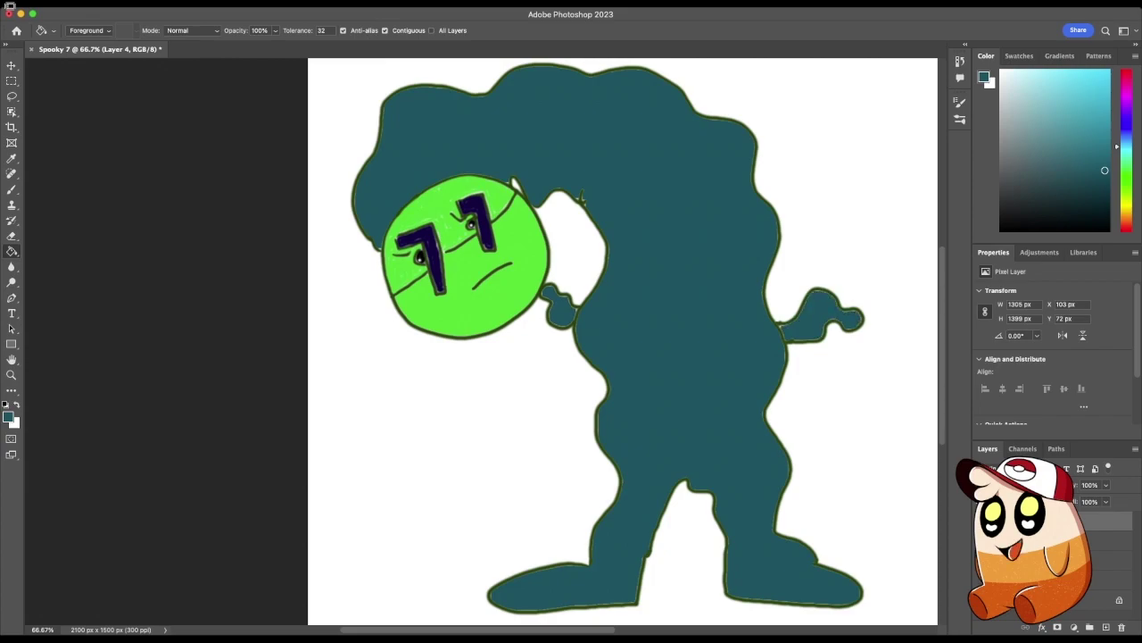
{"action": "key", "text": "super+z"}
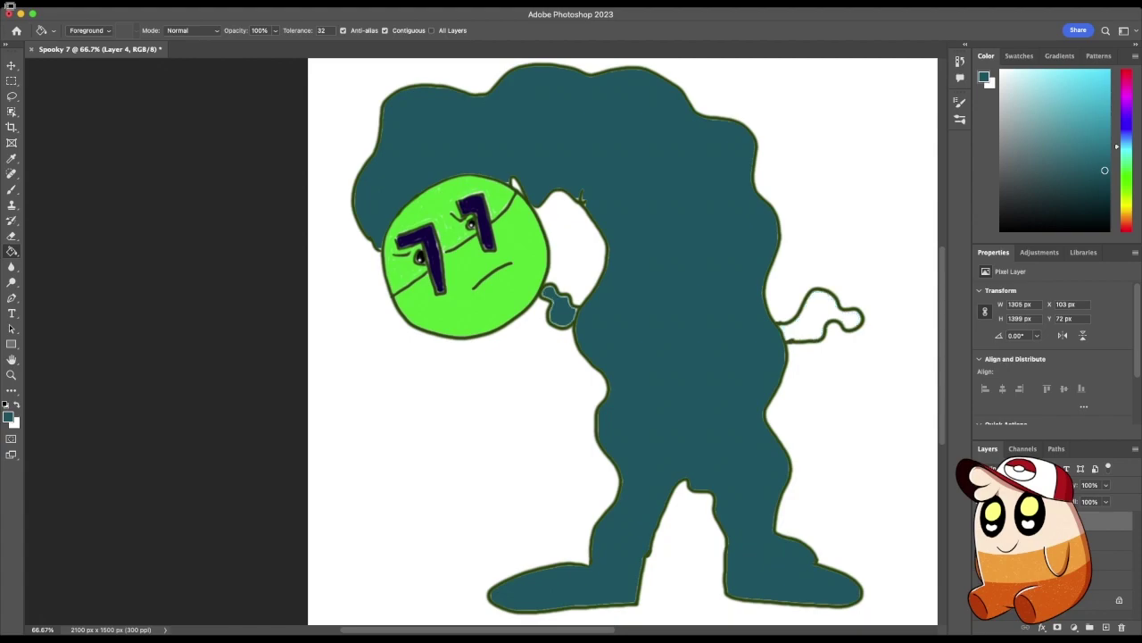
{"action": "key", "text": "super+z"}
Pick a lighter teal than the body's colour and flood-fill both hands with it
{"action": "left_click", "coordinate": [1104, 134]}
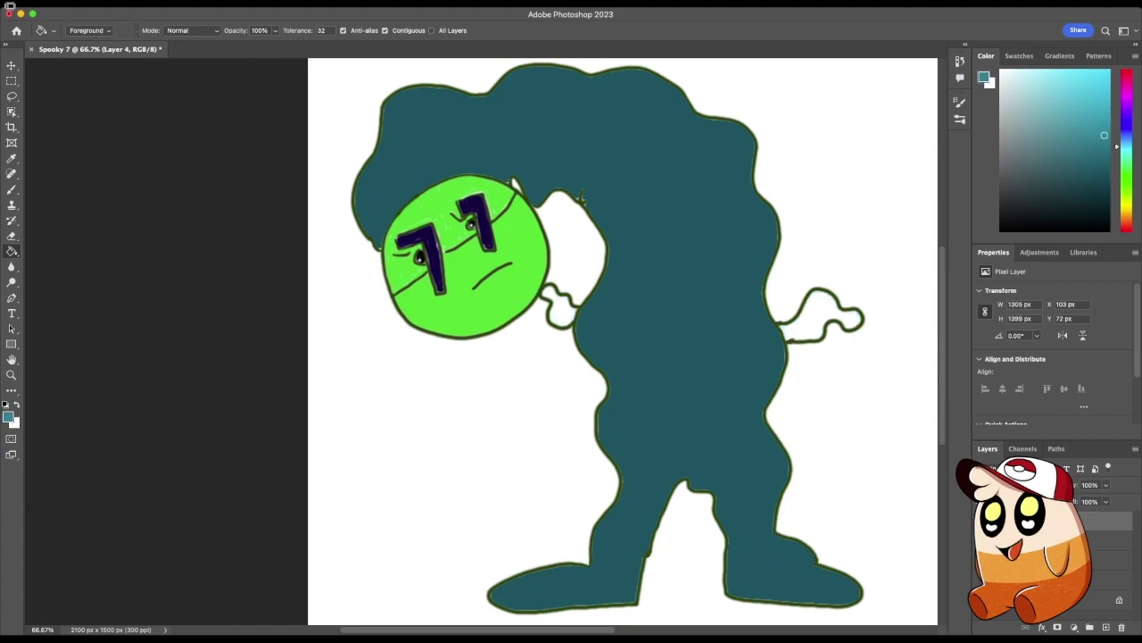
{"action": "left_click", "coordinate": [561, 311]}
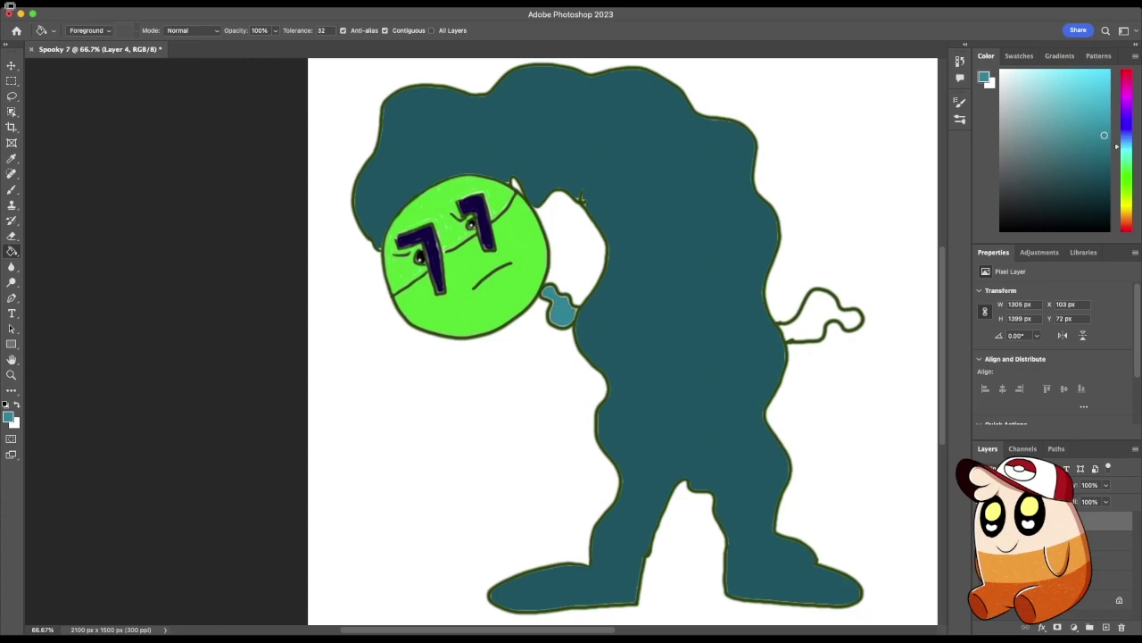
{"action": "left_click", "coordinate": [821, 313]}
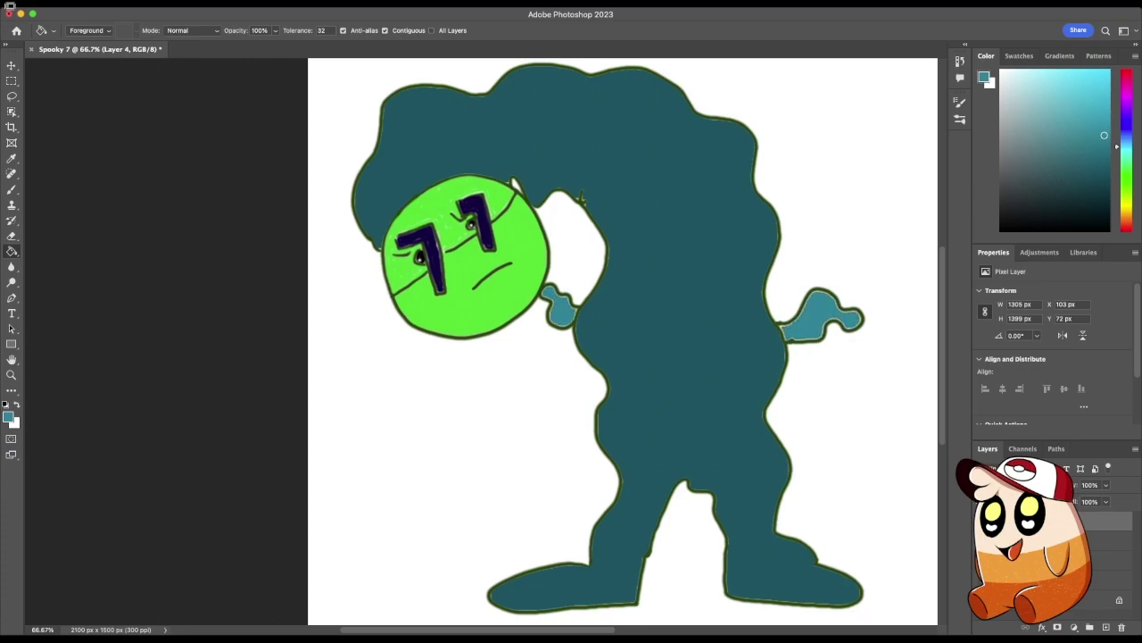
Brush a lighter-teal ankle line across each foot and flood-fill the front foot with the same colour
{"action": "key", "text": "b"}
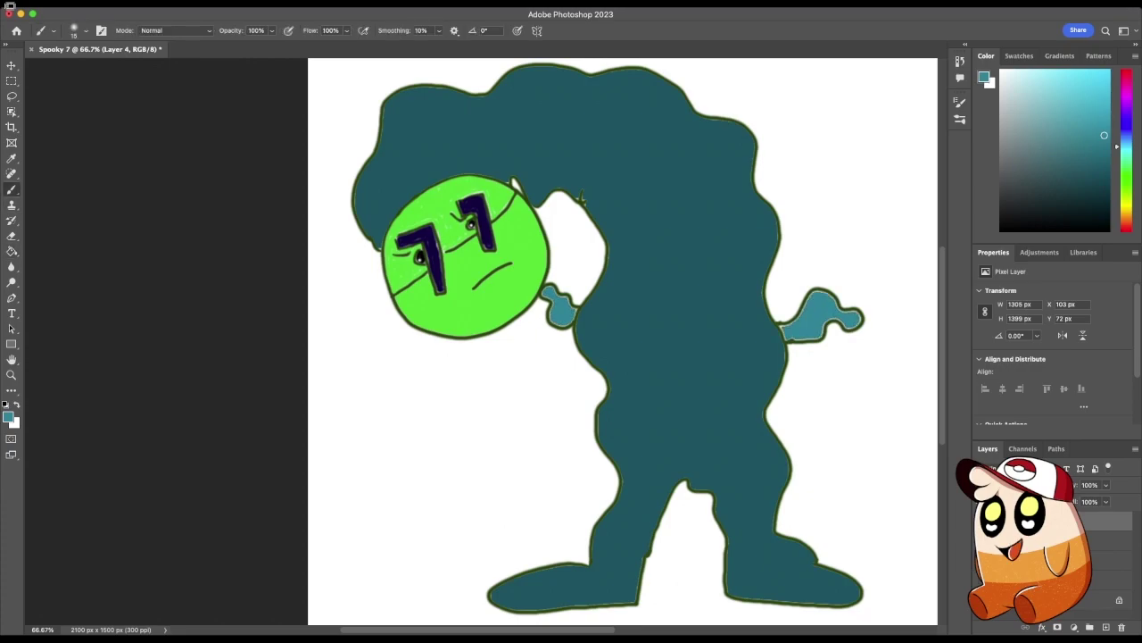
{"action": "left_click_drag", "start_coordinate": [589, 564], "coordinate": [636, 571]}
{"action": "left_click_drag", "start_coordinate": [728, 544], "coordinate": [773, 532]}
{"action": "key", "text": "g"}
{"action": "left_click", "coordinate": [558, 587]}
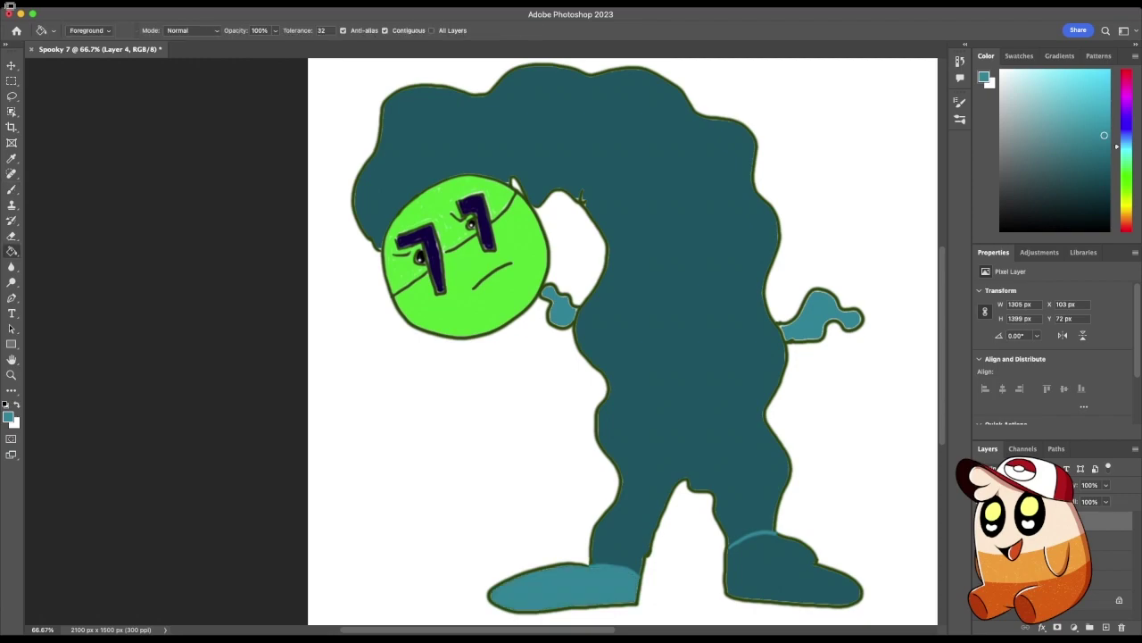
Try flood-filling the body with the lighter teal, and undo the fill
{"action": "left_click", "coordinate": [678, 357]}
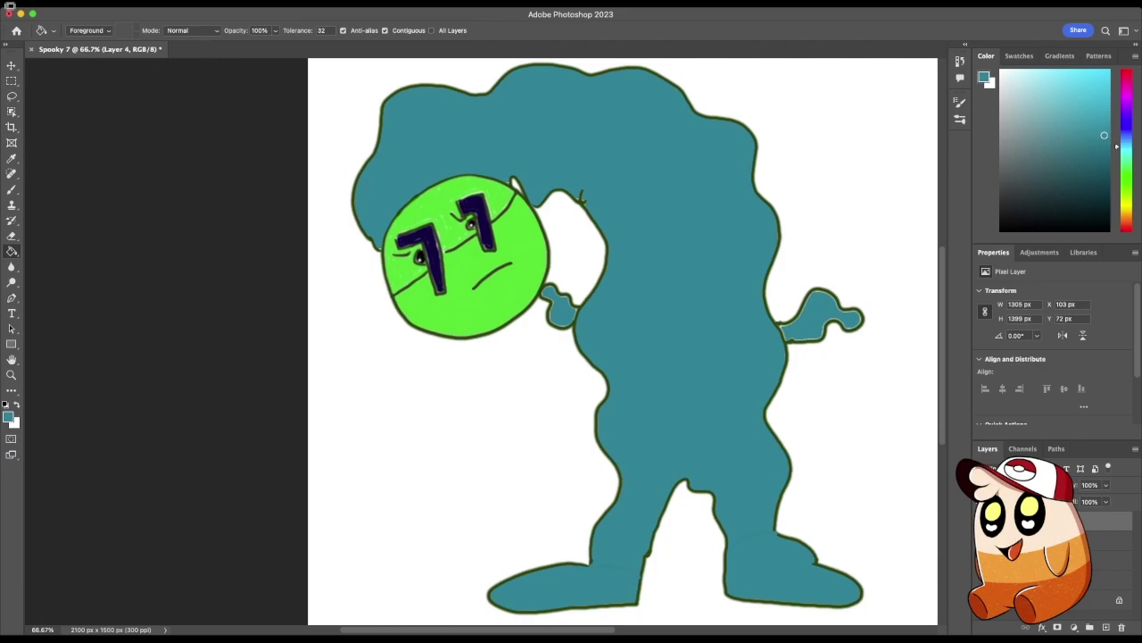
{"action": "key", "text": "super+equal"}
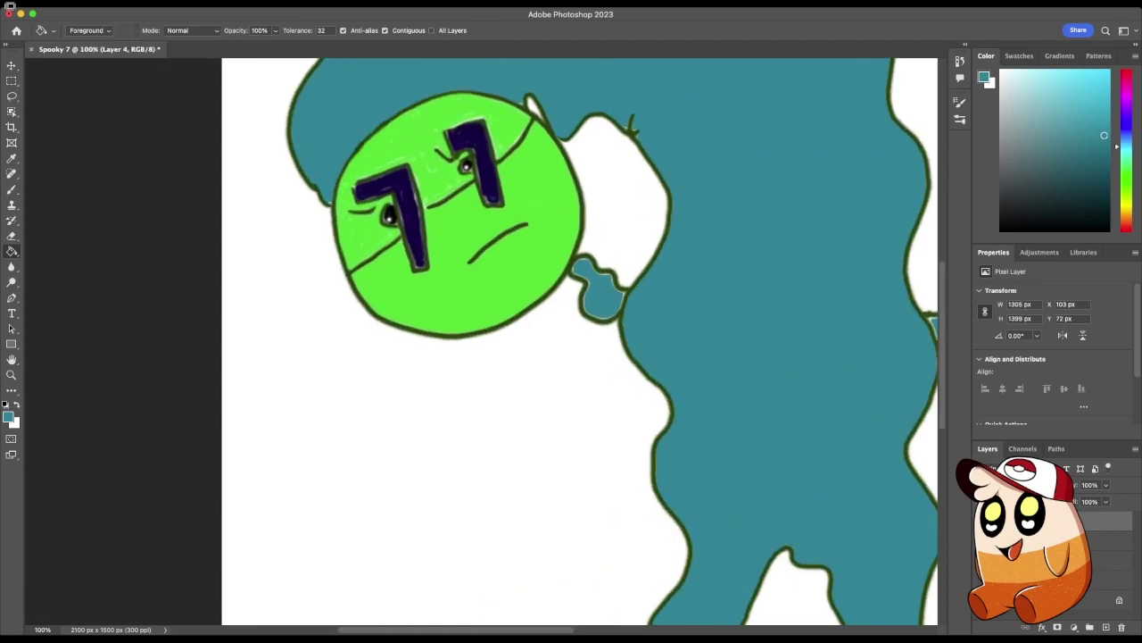
{"action": "key", "text": "super+z"}
Thicken the rear foot's ankle line with the brush and flood-fill that foot with the lighter teal
{"action": "scroll", "coordinate": [580, 339], "scroll_direction": "down", "scroll_amount": 5}
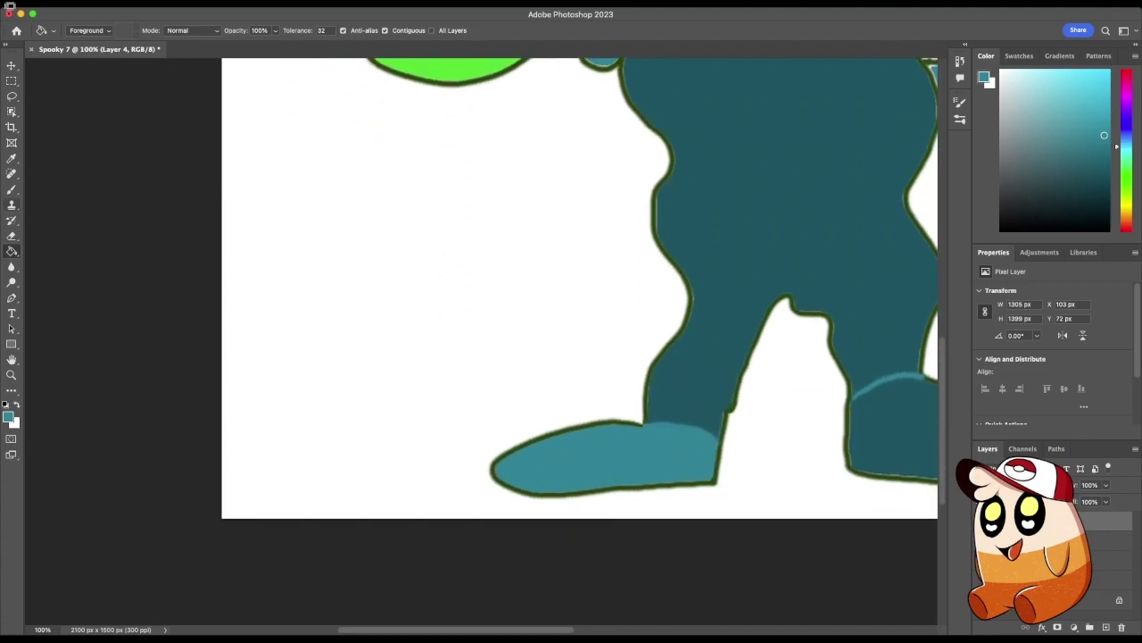
{"action": "left_click", "coordinate": [12, 189]}
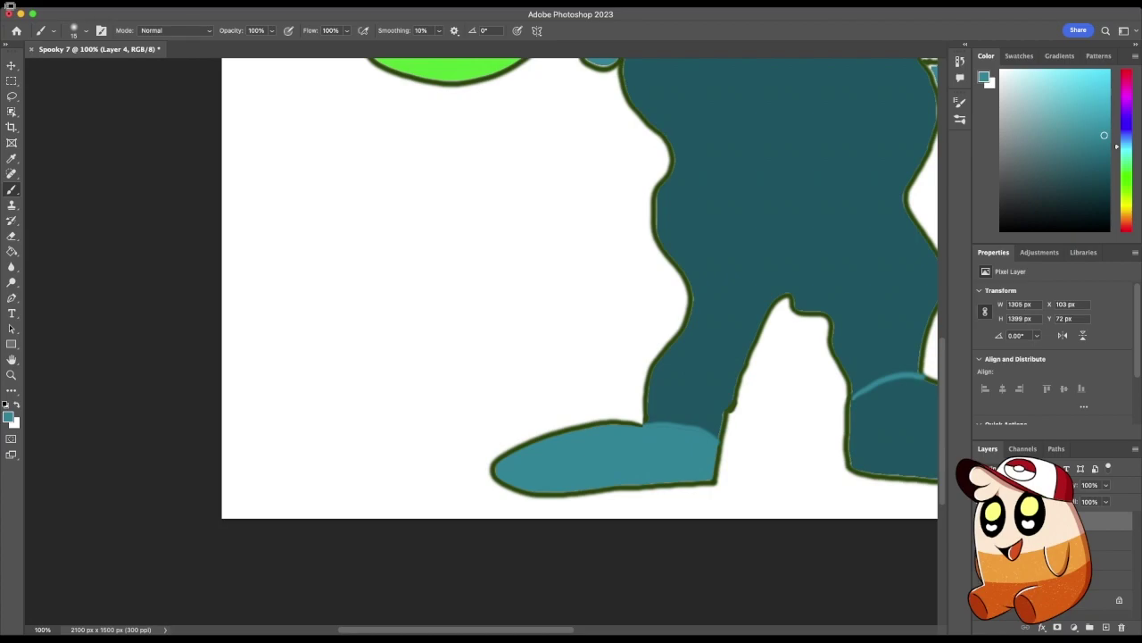
{"action": "left_click_drag", "start_coordinate": [855, 398], "coordinate": [921, 378]}
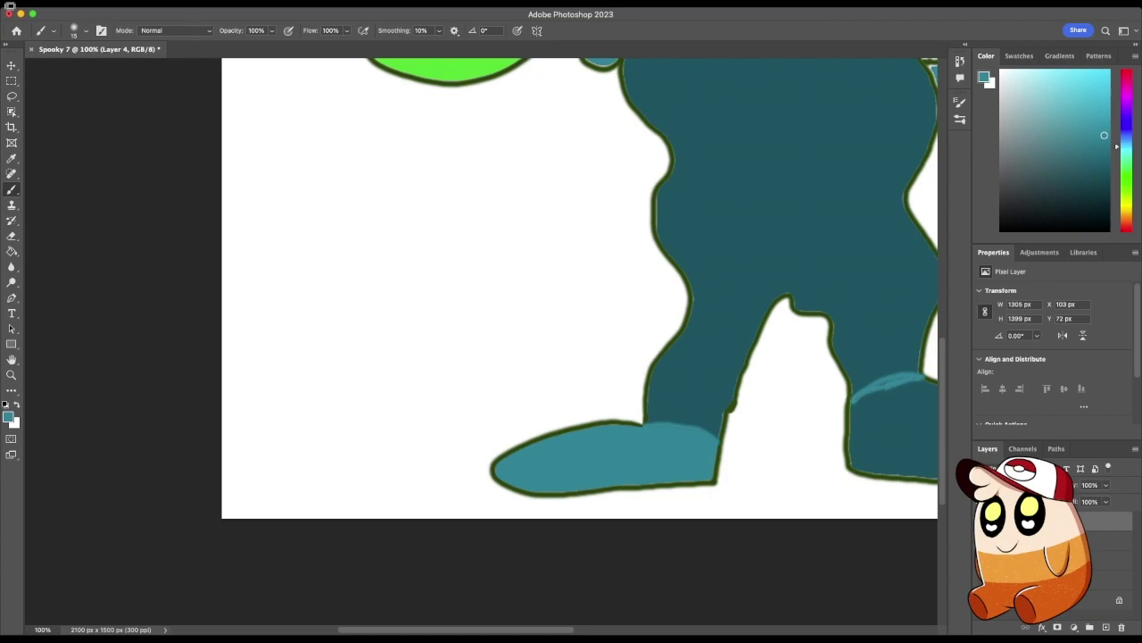
{"action": "key", "text": "g"}
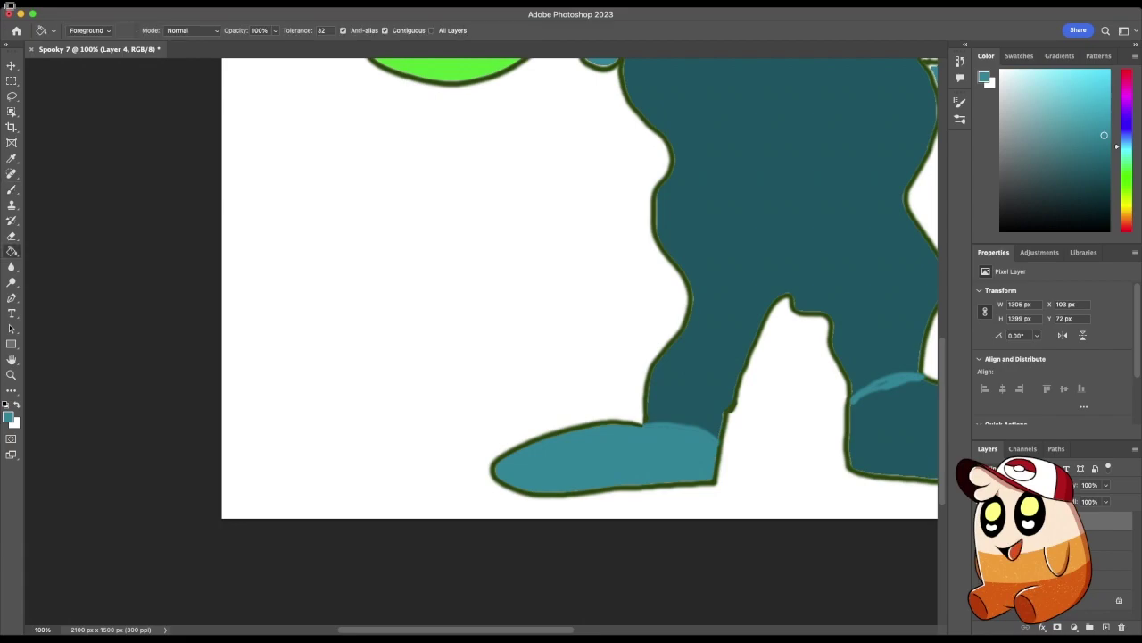
{"action": "left_click", "coordinate": [892, 429]}
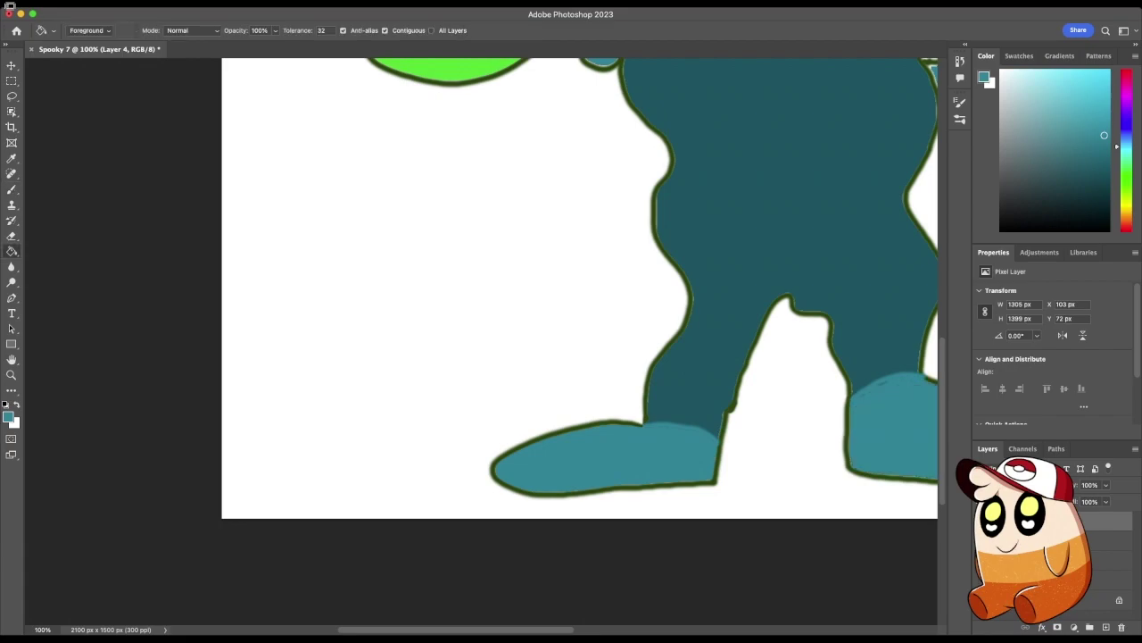
{"action": "scroll", "coordinate": [580, 286], "scroll_direction": "right", "scroll_amount": 10}
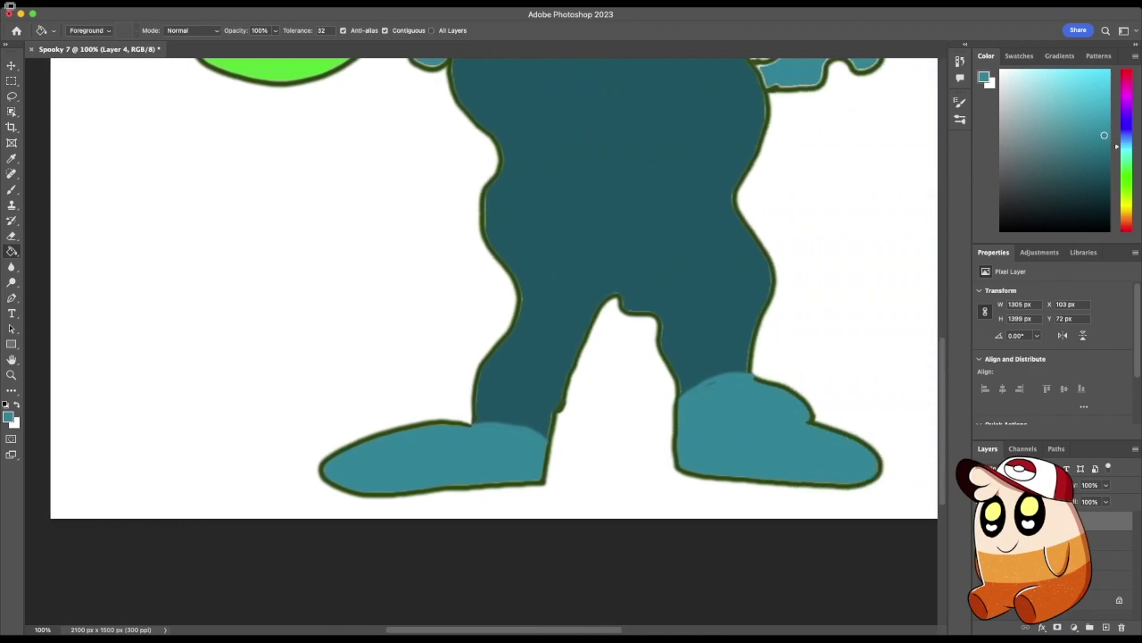
{"action": "scroll", "coordinate": [482, 294], "scroll_direction": "up", "scroll_amount": 10}
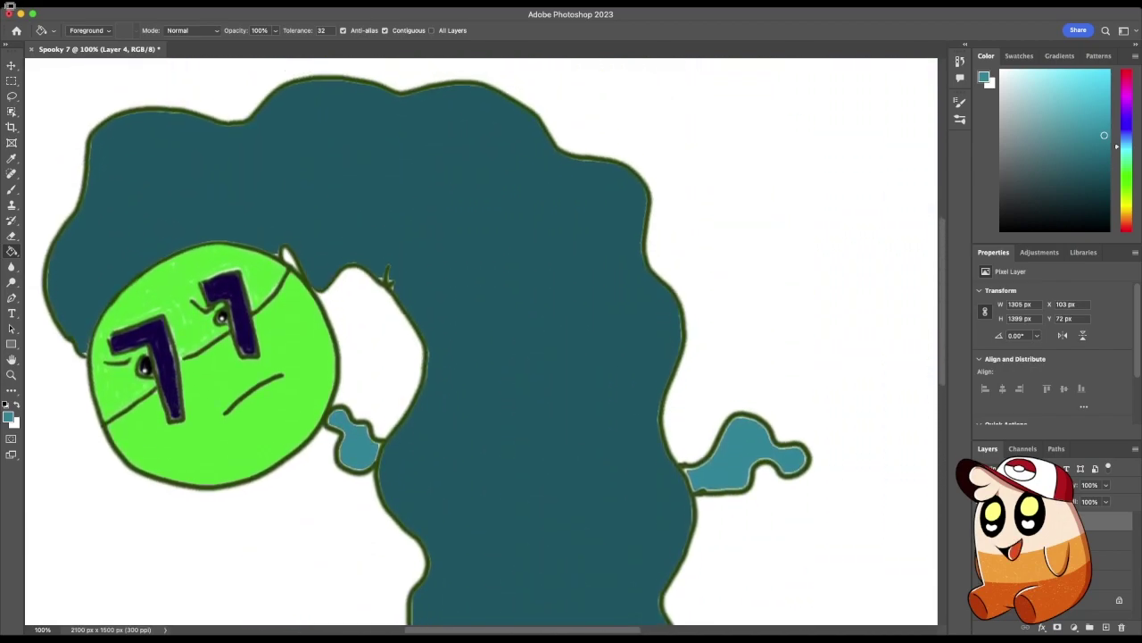
Try flood-filling the body with a pale cyan, and undo the fill
{"action": "left_click", "coordinate": [1064, 99]}
{"action": "left_click", "coordinate": [517, 294]}
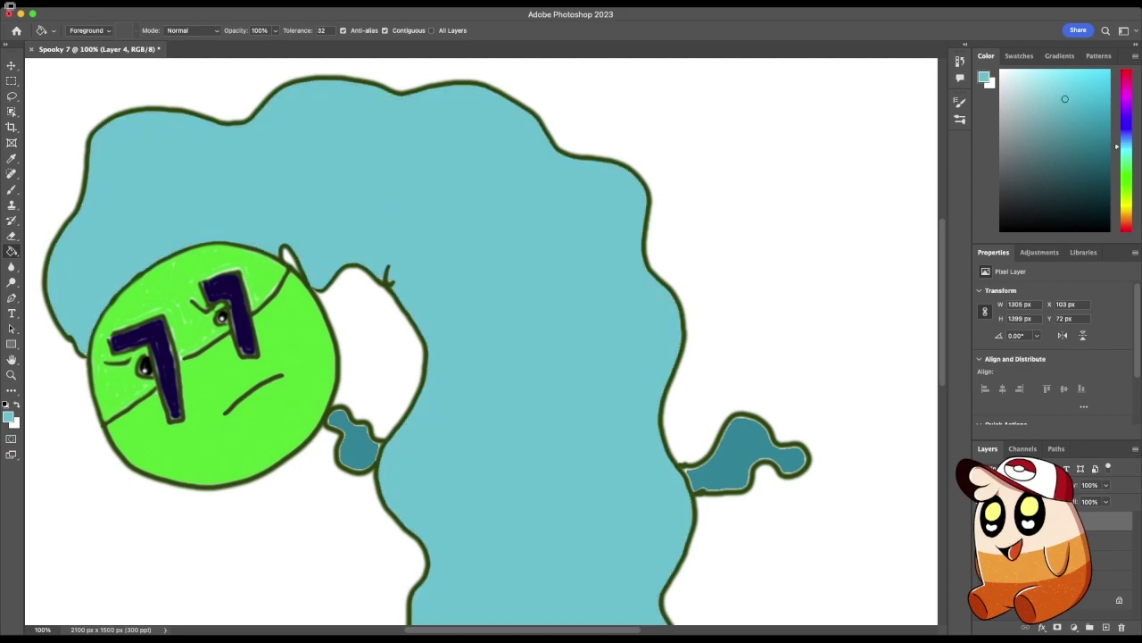
{"action": "key", "text": "super+z"}
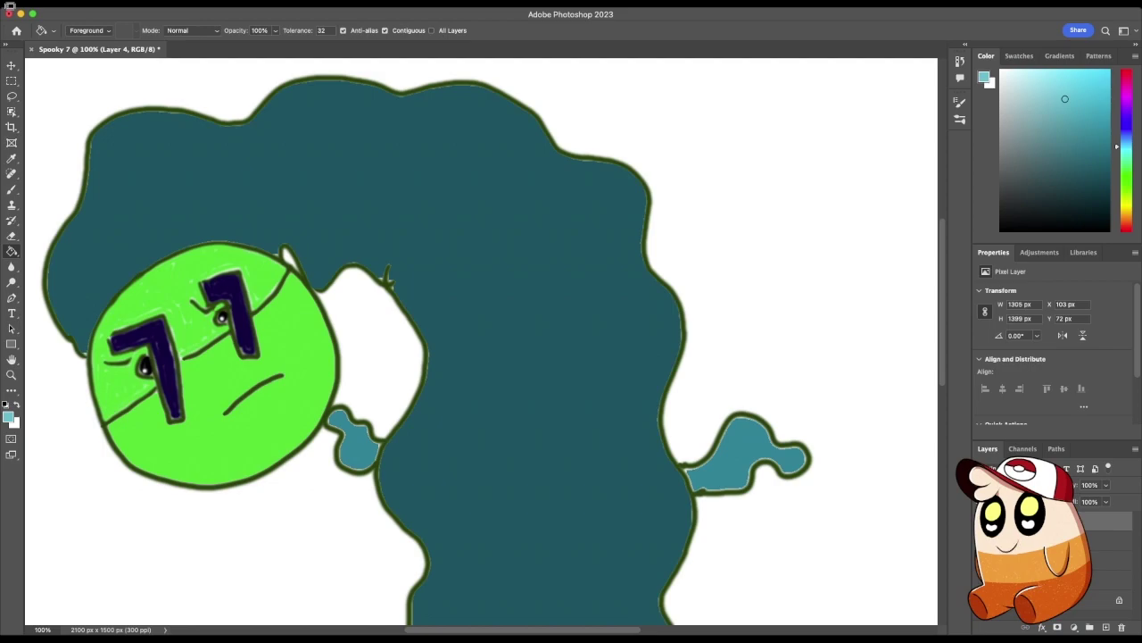
Flood-fill the rear foot with the pale cyan
{"action": "scroll", "coordinate": [482, 340], "scroll_direction": "down", "scroll_amount": 10}
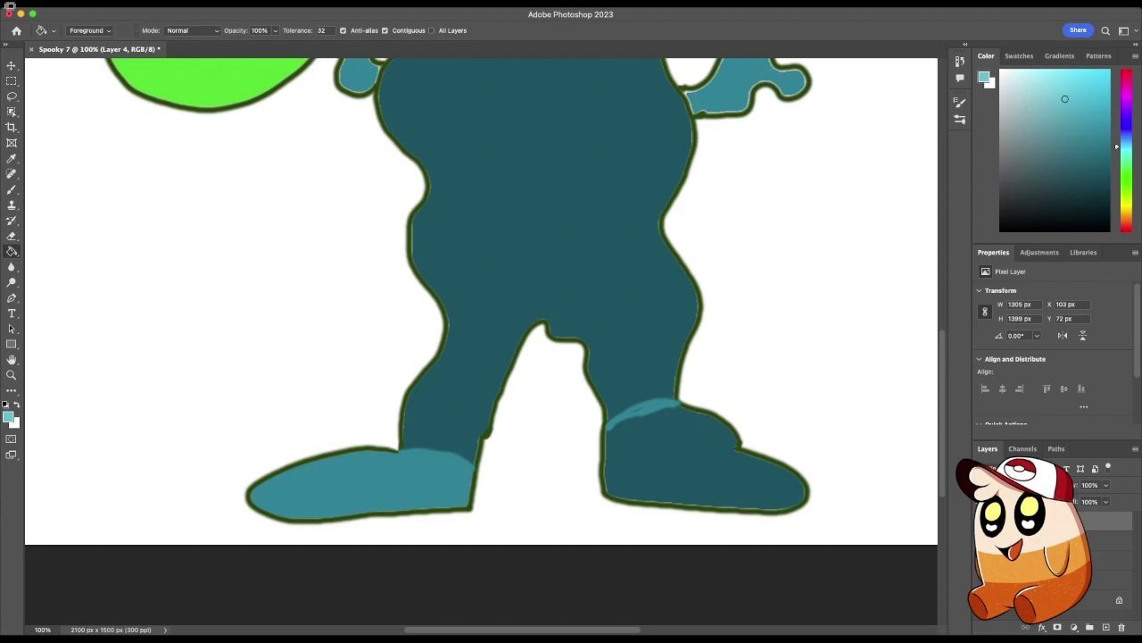
{"action": "left_click", "coordinate": [696, 464]}
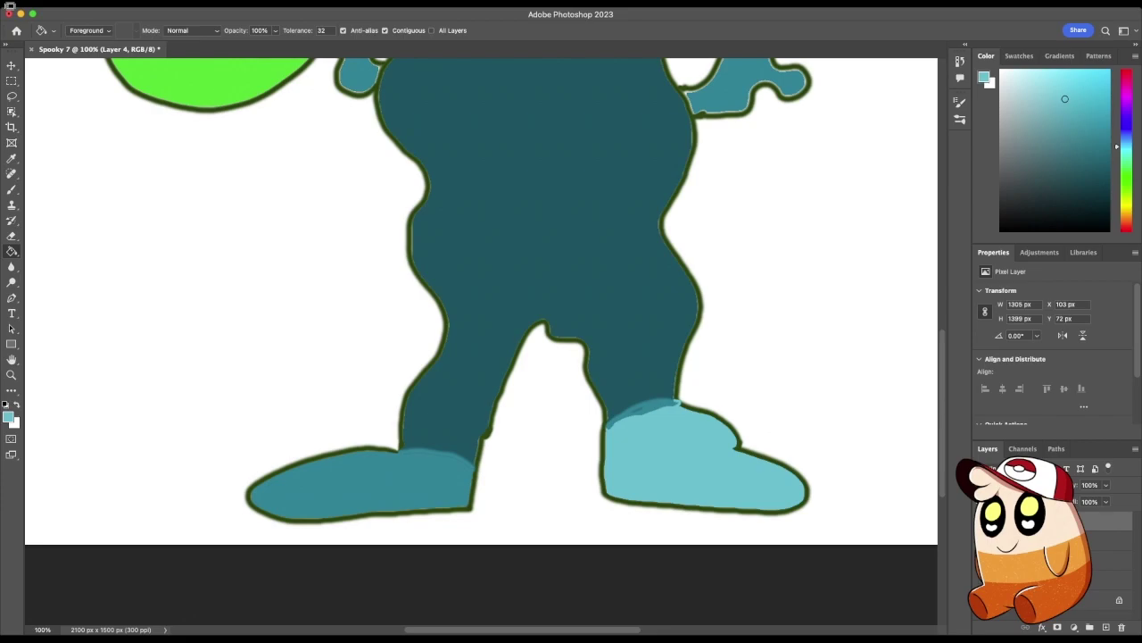
{"action": "scroll", "coordinate": [482, 295], "scroll_direction": "right", "scroll_amount": 5}
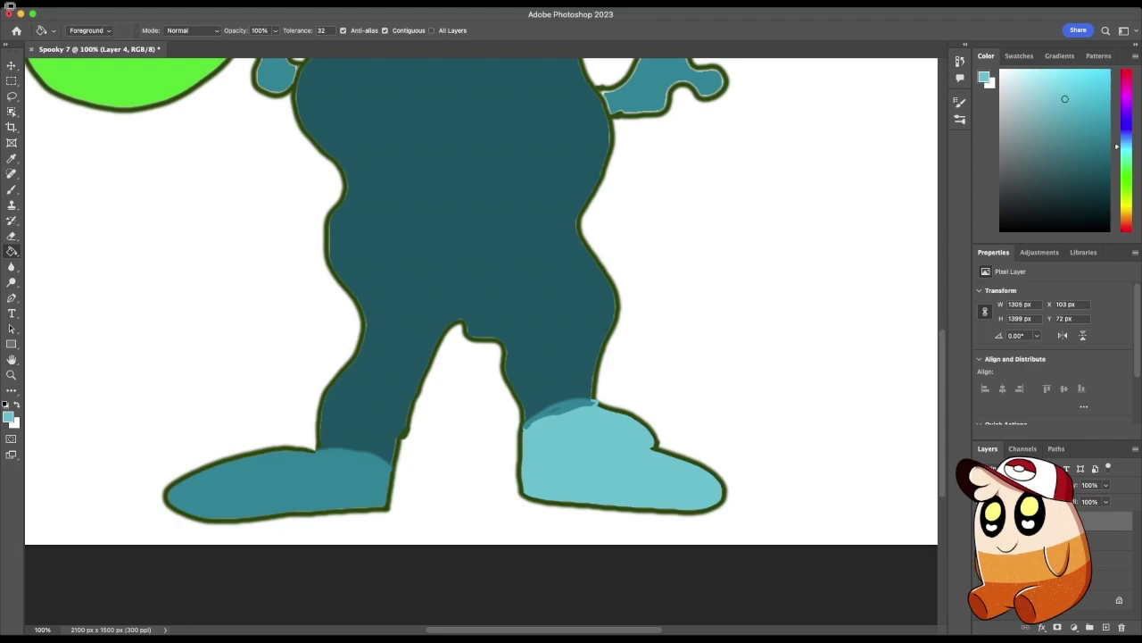
Try pale-cyan brush squiggles on the white background beside the legs, and undo them
{"action": "key", "text": "b"}
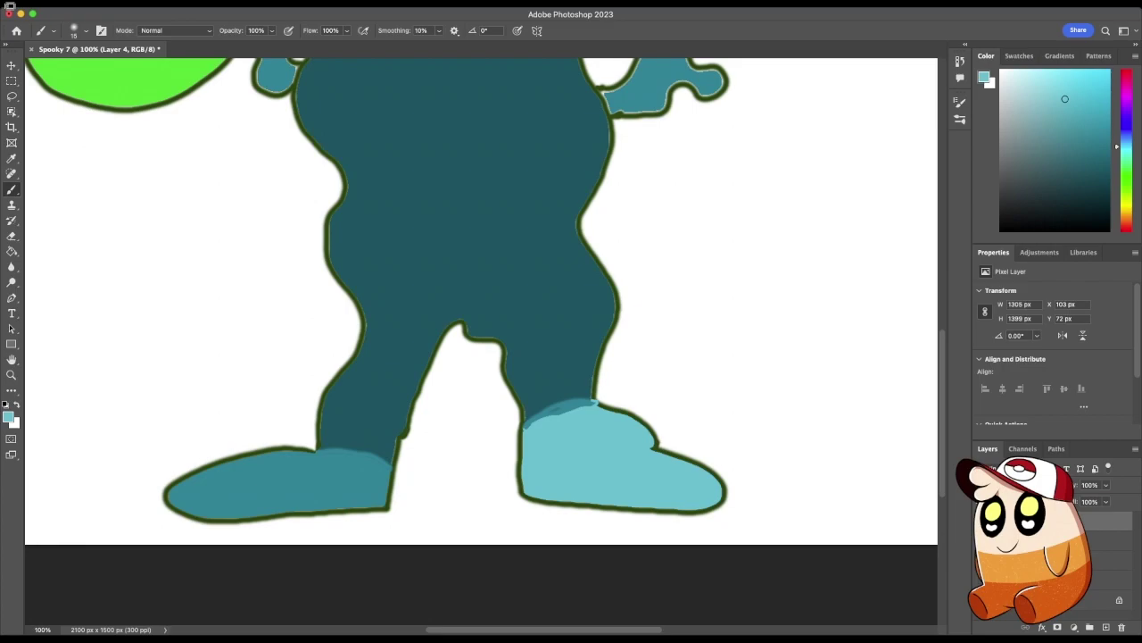
{"action": "mouse_move", "coordinate": [677, 265]}
{"action": "left_mouse_down"}
{"action": "mouse_move", "coordinate": [704, 288]}
{"action": "mouse_move", "coordinate": [768, 261]}
{"action": "mouse_move", "coordinate": [800, 317]}
{"action": "left_mouse_up"}
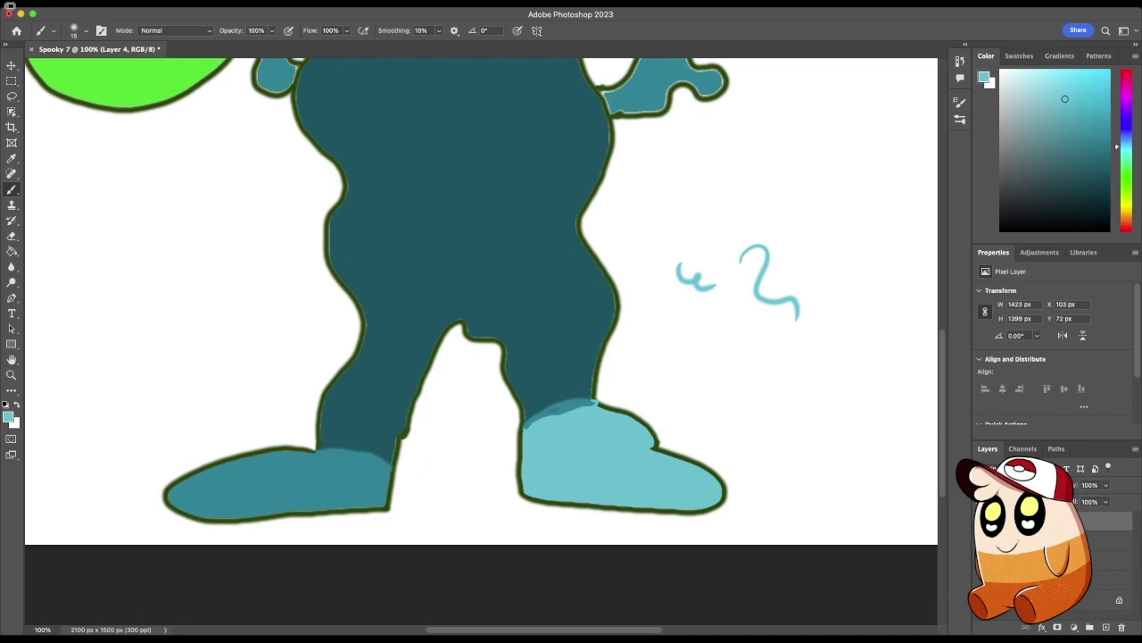
{"action": "key", "text": "super+z"}
{"action": "key", "text": "super+z"}
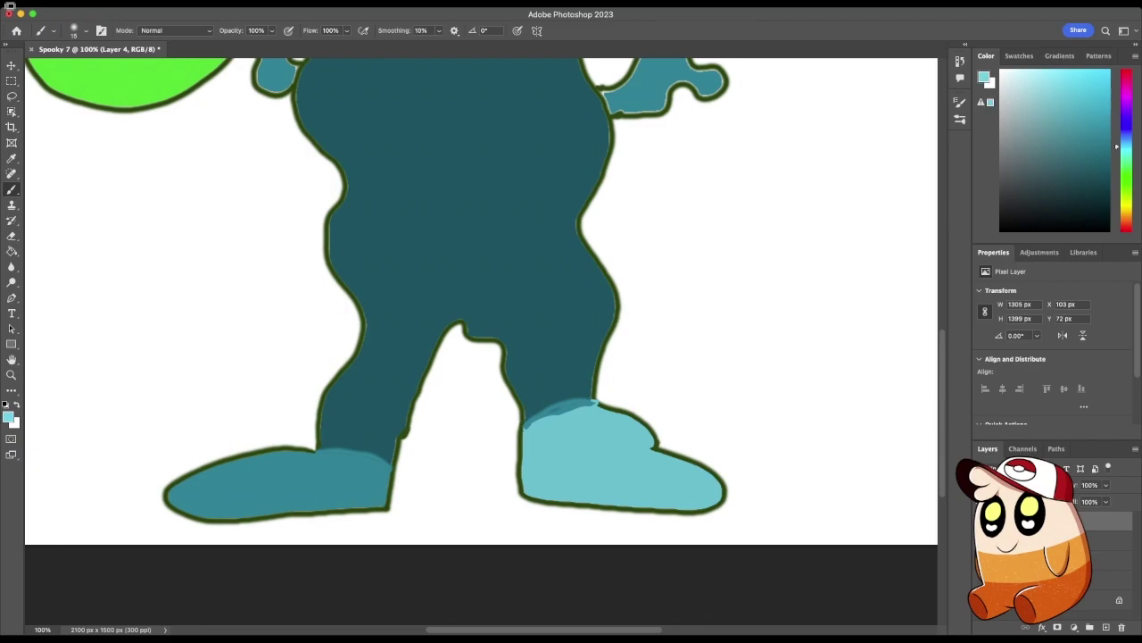
Paint rows of small bright-cyan dots up both legs and along both sides of the lower body
{"action": "left_click_drag", "start_coordinate": [355, 423], "coordinate": [372, 382]}
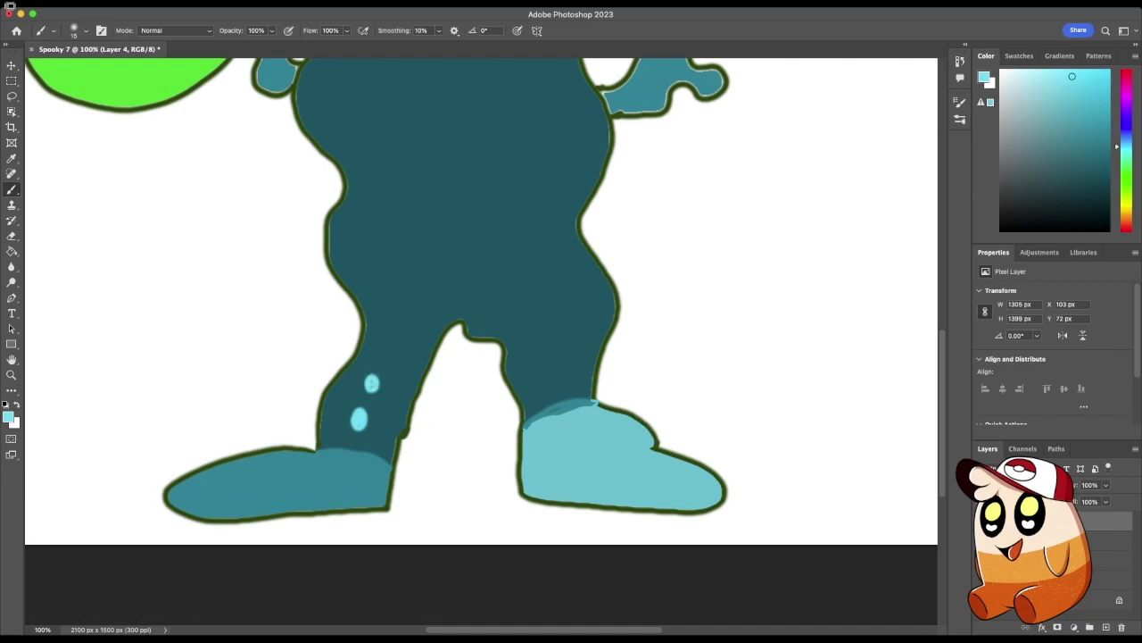
{"action": "left_click_drag", "start_coordinate": [385, 344], "coordinate": [388, 339]}
{"action": "mouse_move", "coordinate": [553, 386]}
{"action": "left_mouse_down"}
{"action": "mouse_move", "coordinate": [557, 369]}
{"action": "mouse_move", "coordinate": [554, 379]}
{"action": "left_mouse_up"}
{"action": "left_click_drag", "start_coordinate": [543, 338], "coordinate": [526, 288]}
{"action": "left_click_drag", "start_coordinate": [400, 291], "coordinate": [402, 285]}
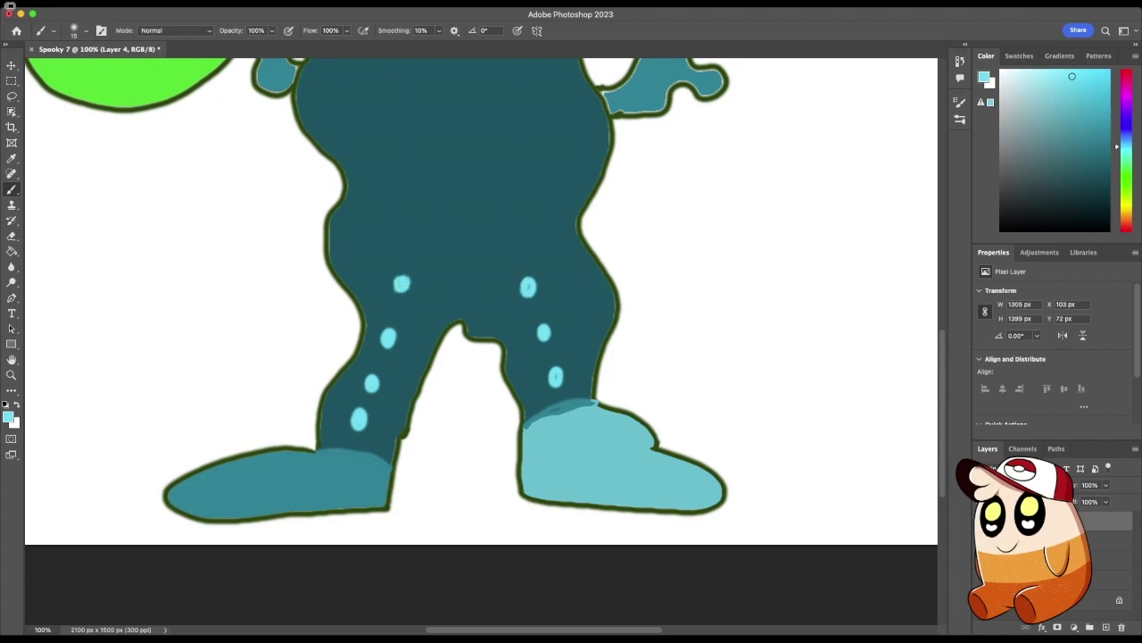
{"action": "left_click_drag", "start_coordinate": [399, 235], "coordinate": [402, 229]}
{"action": "left_click_drag", "start_coordinate": [386, 166], "coordinate": [387, 161]}
{"action": "left_click_drag", "start_coordinate": [524, 222], "coordinate": [523, 238]}
{"action": "left_click_drag", "start_coordinate": [546, 185], "coordinate": [547, 194]}
{"action": "left_click_drag", "start_coordinate": [572, 143], "coordinate": [573, 135]}
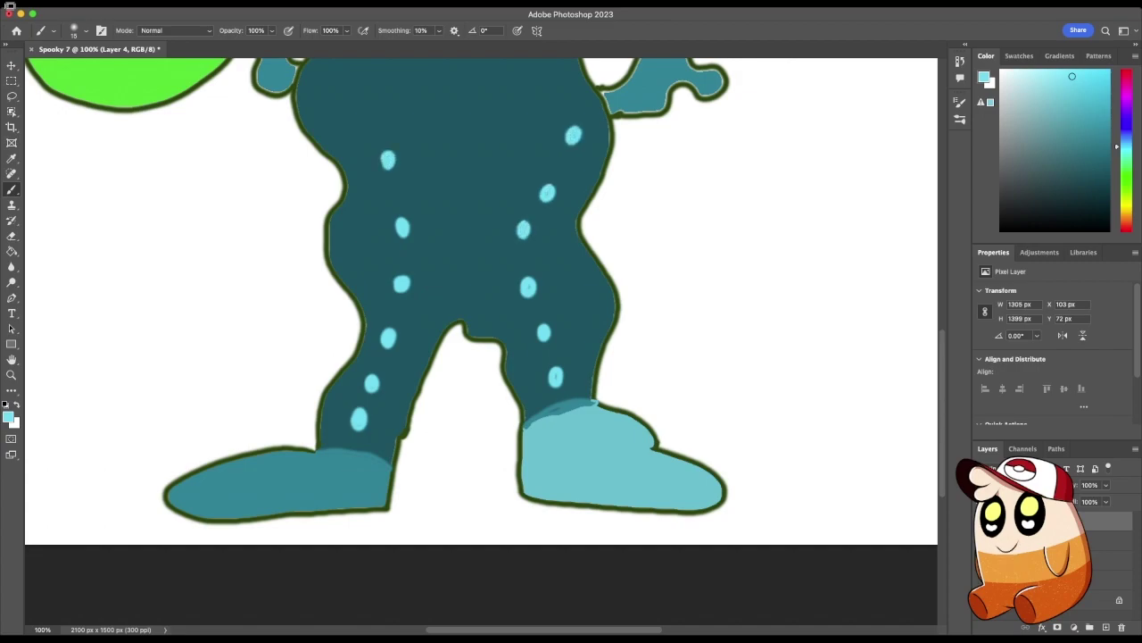
Continue the bright-cyan dots up both sides of the torso, past the hands to the shoulder bend
{"action": "scroll", "coordinate": [481, 340], "scroll_direction": "up", "scroll_amount": 5}
{"action": "mouse_move", "coordinate": [356, 286]}
{"action": "left_mouse_down"}
{"action": "mouse_move", "coordinate": [335, 233]}
{"action": "mouse_move", "coordinate": [347, 186]}
{"action": "left_mouse_up"}
{"action": "left_click_drag", "start_coordinate": [571, 249], "coordinate": [571, 241]}
{"action": "left_click_drag", "start_coordinate": [557, 178], "coordinate": [562, 191]}
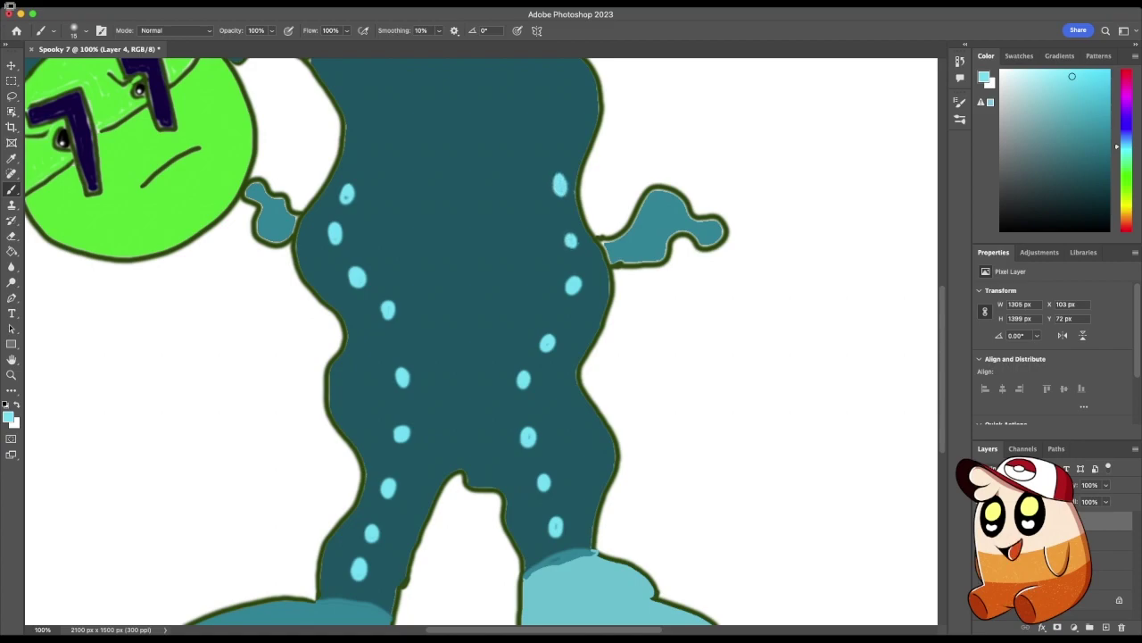
{"action": "scroll", "coordinate": [482, 342], "scroll_direction": "up", "scroll_amount": 3}
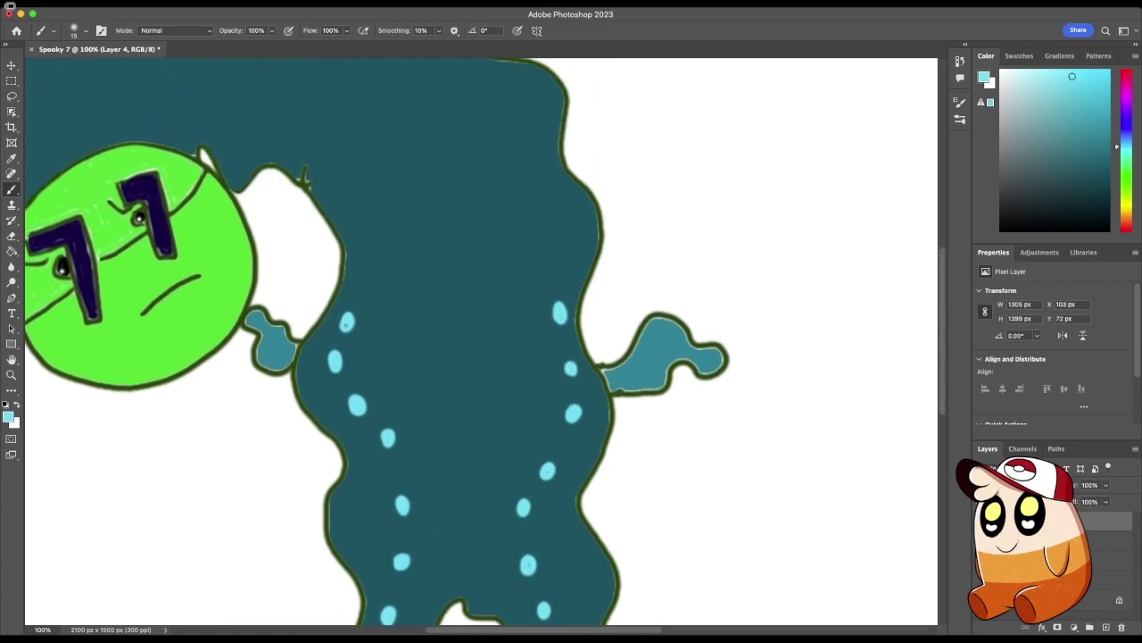
{"action": "left_click_drag", "start_coordinate": [557, 280], "coordinate": [560, 265]}
{"action": "left_click_drag", "start_coordinate": [362, 287], "coordinate": [356, 223]}
{"action": "left_click_drag", "start_coordinate": [317, 184], "coordinate": [318, 173]}
{"action": "left_click_drag", "start_coordinate": [563, 239], "coordinate": [527, 83]}
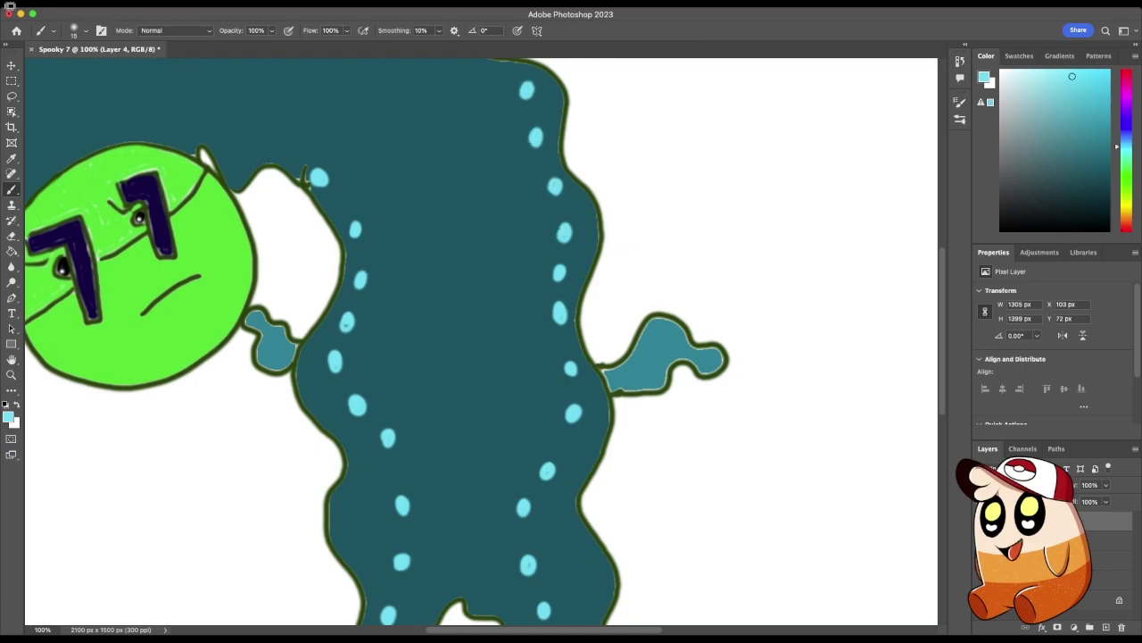
Extend the bright-cyan dots over the arch of the back and along its inner edge toward the head
{"action": "scroll", "coordinate": [482, 342], "scroll_direction": "up", "scroll_amount": 3}
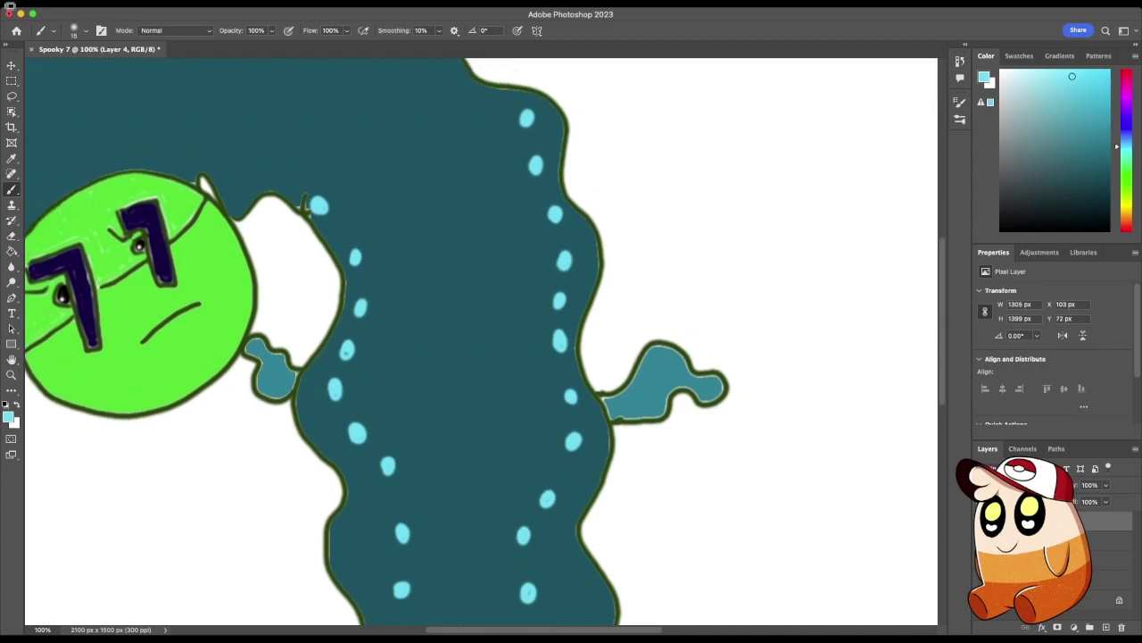
{"action": "left_click_drag", "start_coordinate": [481, 165], "coordinate": [480, 152]}
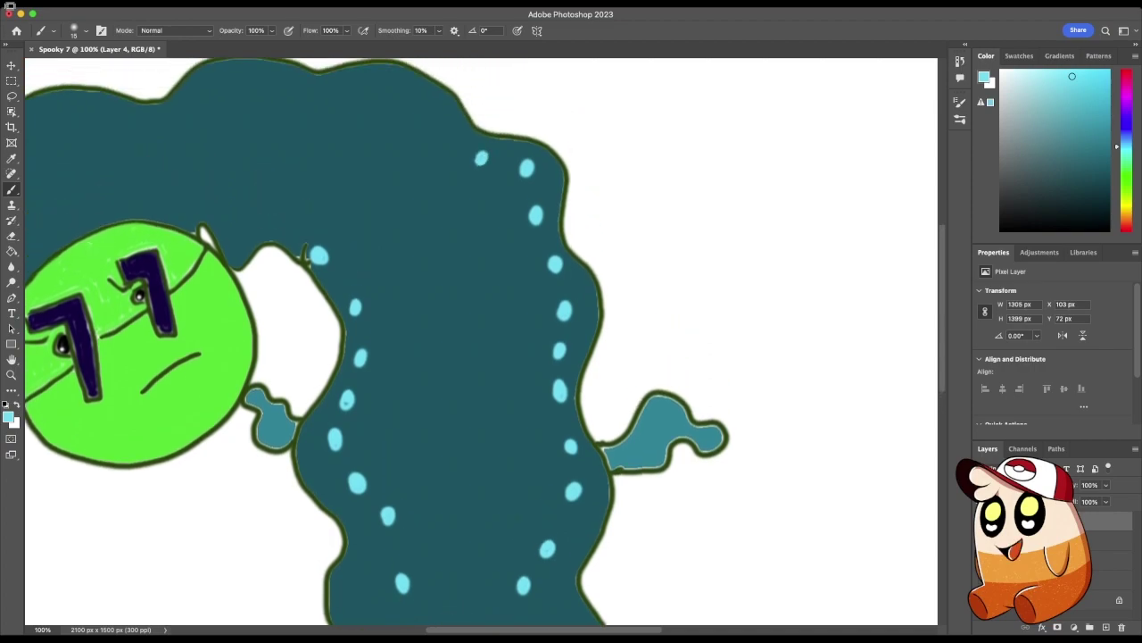
{"action": "mouse_move", "coordinate": [285, 231]}
{"action": "left_mouse_down"}
{"action": "mouse_move", "coordinate": [284, 219]}
{"action": "mouse_move", "coordinate": [238, 227]}
{"action": "left_mouse_up"}
{"action": "mouse_move", "coordinate": [455, 139]}
{"action": "left_mouse_down"}
{"action": "mouse_move", "coordinate": [422, 100]}
{"action": "mouse_move", "coordinate": [382, 83]}
{"action": "left_mouse_up"}
{"action": "mouse_move", "coordinate": [325, 104]}
{"action": "left_mouse_down"}
{"action": "mouse_move", "coordinate": [276, 82]}
{"action": "mouse_move", "coordinate": [199, 88]}
{"action": "left_mouse_up"}
{"action": "left_click_drag", "start_coordinate": [198, 210], "coordinate": [198, 201]}
Paint bright-cyan dots around the top of the green face and along the outer edge of the body above it
{"action": "scroll", "coordinate": [482, 339], "scroll_direction": "left", "scroll_amount": 6}
{"action": "left_click_drag", "start_coordinate": [403, 202], "coordinate": [401, 205]}
{"action": "left_click", "coordinate": [348, 208]}
{"action": "left_click", "coordinate": [306, 232]}
{"action": "left_click", "coordinate": [265, 278]}
{"action": "left_click", "coordinate": [236, 275]}
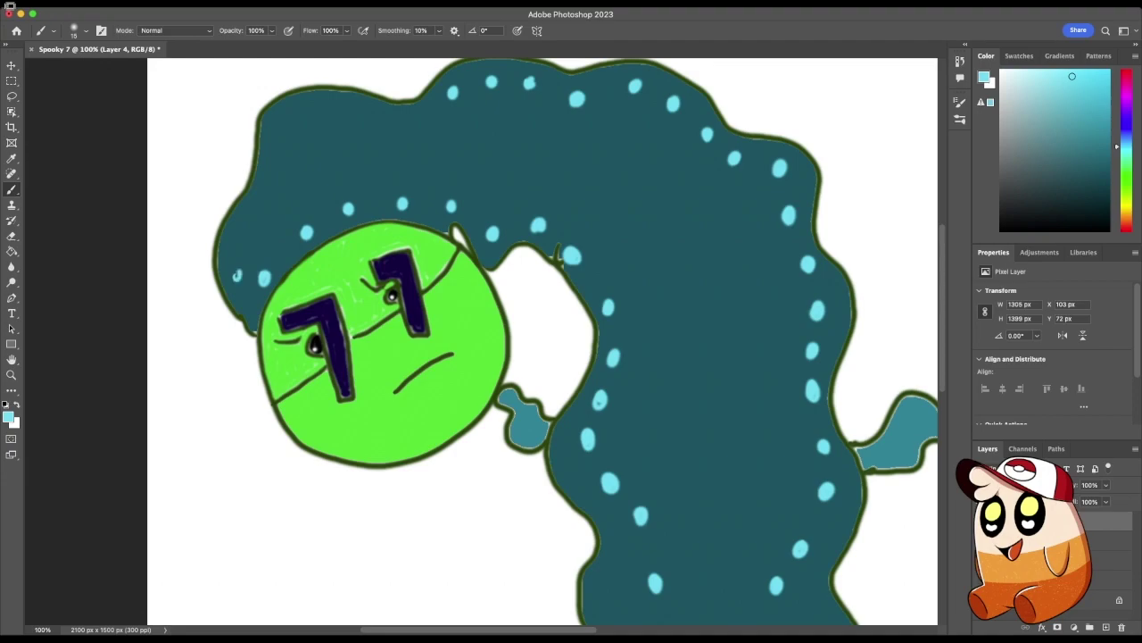
{"action": "left_click", "coordinate": [241, 228]}
{"action": "left_click", "coordinate": [259, 195]}
{"action": "left_click", "coordinate": [273, 154]}
{"action": "left_click", "coordinate": [282, 118]}
{"action": "left_click", "coordinate": [325, 105]}
{"action": "left_click", "coordinate": [373, 119]}
{"action": "left_click", "coordinate": [417, 118]}
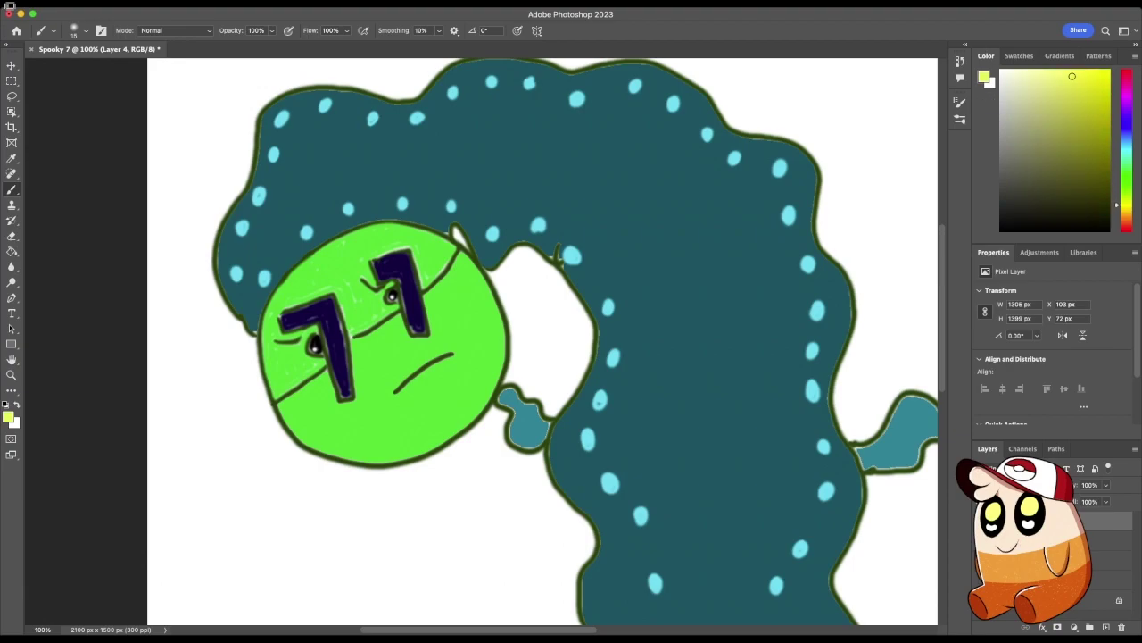
Pick a bright yellow and brush a wavy line through the middle of the body from beside the face to the crotch
{"action": "left_click", "coordinate": [1099, 79]}
{"action": "mouse_move", "coordinate": [259, 250]}
{"action": "left_mouse_down"}
{"action": "mouse_move", "coordinate": [298, 196]}
{"action": "mouse_move", "coordinate": [354, 154]}
{"action": "mouse_move", "coordinate": [527, 143]}
{"action": "mouse_move", "coordinate": [645, 176]}
{"action": "mouse_move", "coordinate": [720, 243]}
{"action": "mouse_move", "coordinate": [736, 279]}
{"action": "mouse_move", "coordinate": [730, 322]}
{"action": "mouse_move", "coordinate": [679, 407]}
{"action": "mouse_move", "coordinate": [750, 480]}
{"action": "mouse_move", "coordinate": [717, 582]}
{"action": "left_mouse_up"}
{"action": "scroll", "coordinate": [543, 339], "scroll_direction": "down", "scroll_amount": 5}
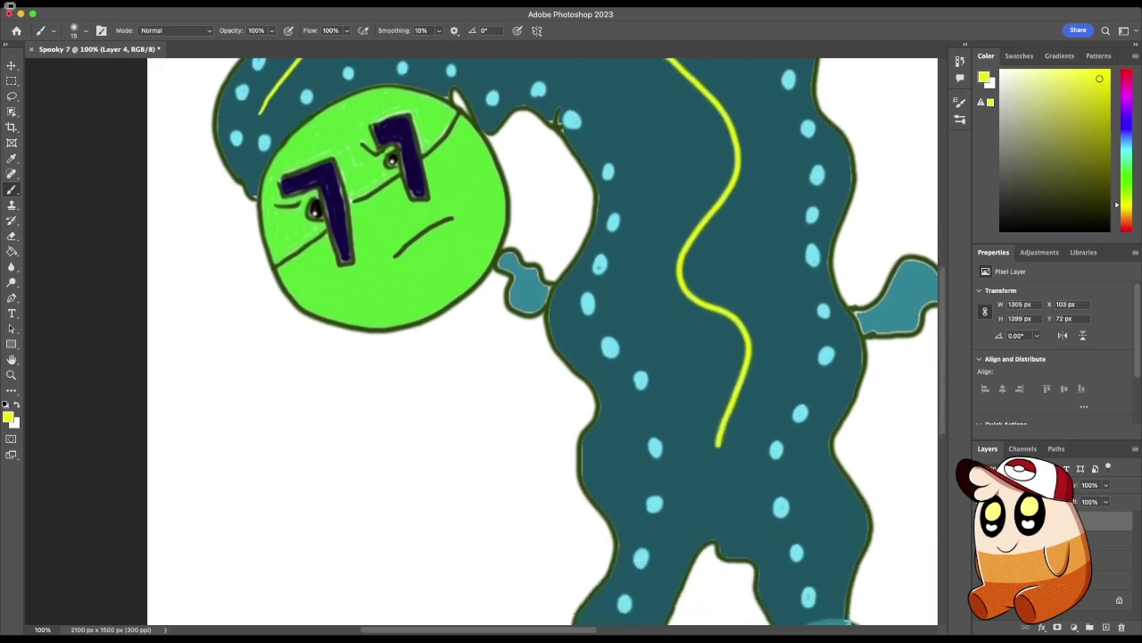
{"action": "left_click_drag", "start_coordinate": [718, 279], "coordinate": [719, 382]}
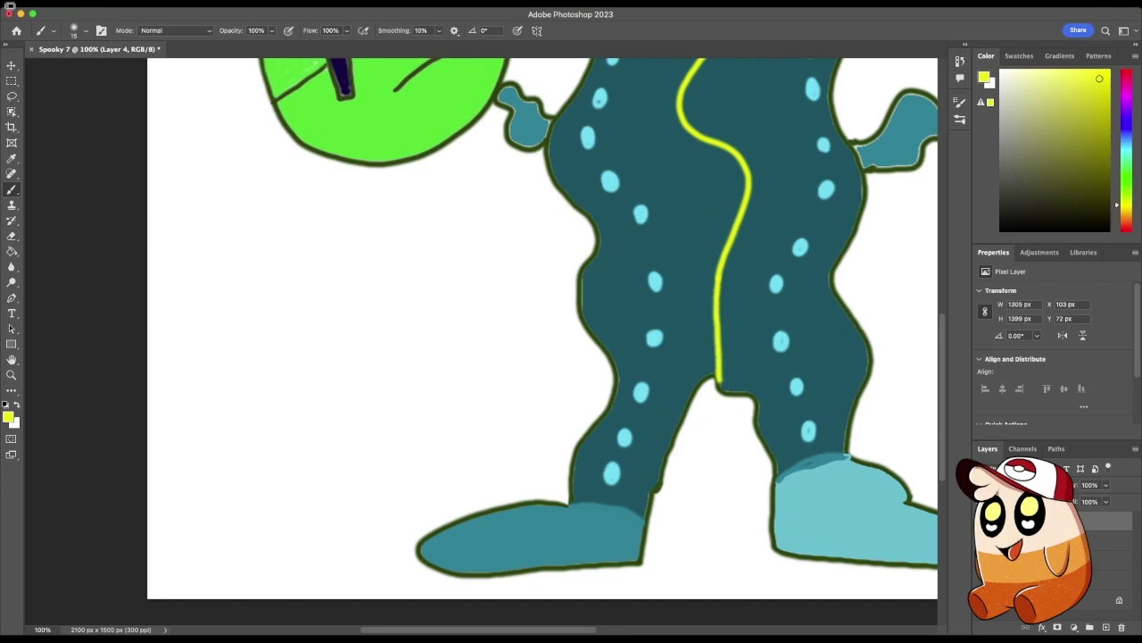
Pick a dark blue and fill the white background around the character, including the enclosed gaps beside the head
{"action": "key", "text": "d"}
{"action": "left_click_drag", "start_coordinate": [1100, 141], "coordinate": [1084, 154]}
{"action": "key", "text": "g"}
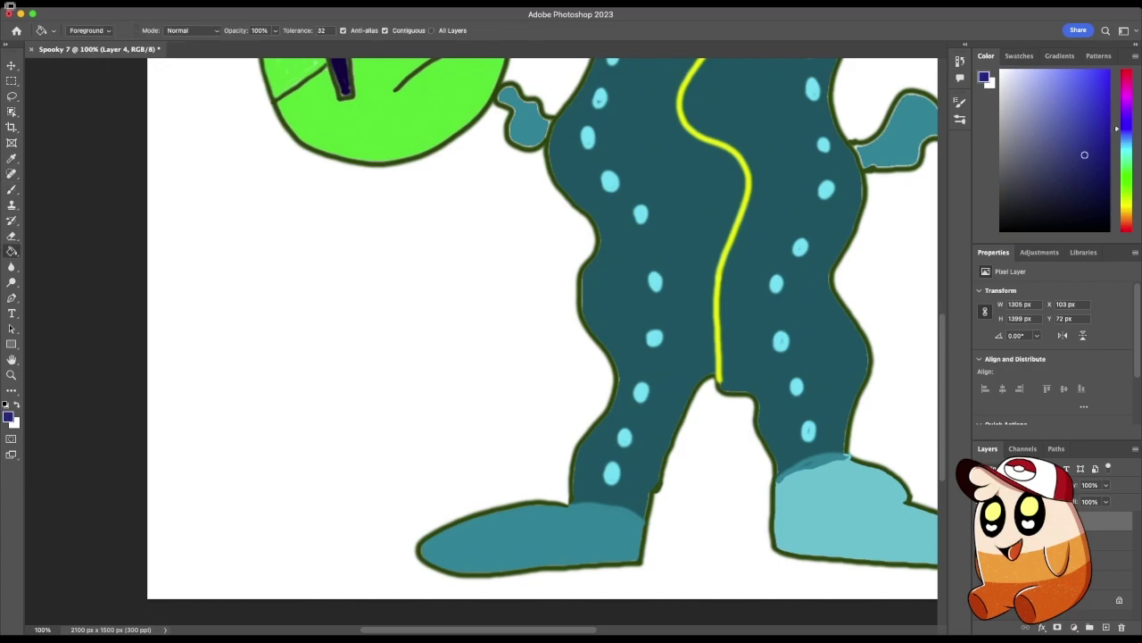
{"action": "left_click", "coordinate": [357, 357]}
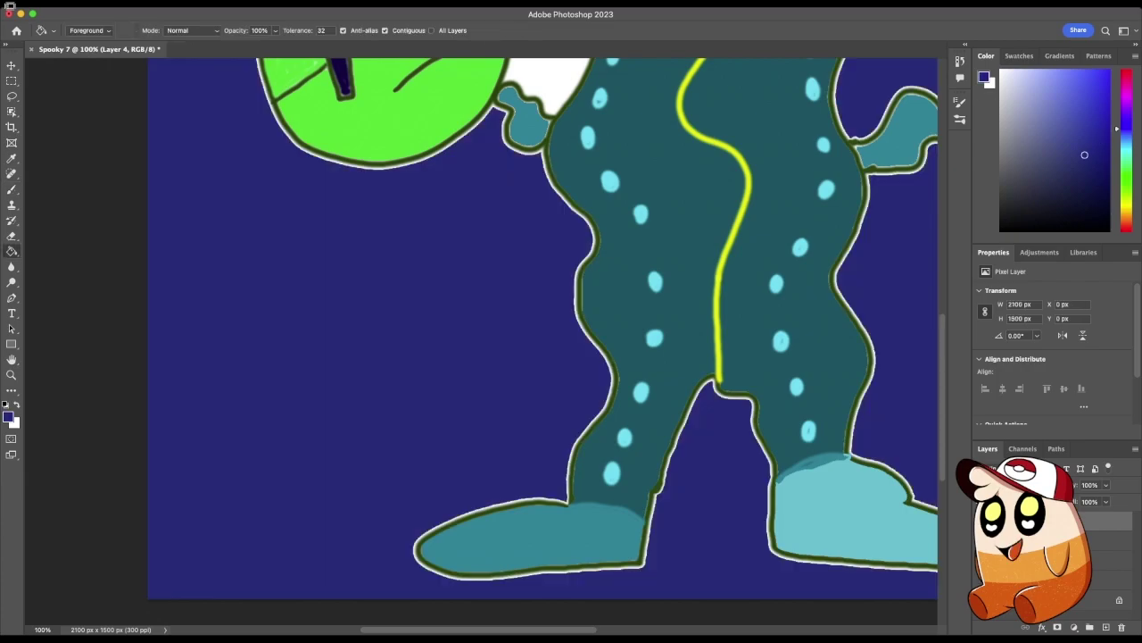
{"action": "scroll", "coordinate": [542, 342], "scroll_direction": "up", "scroll_amount": 8}
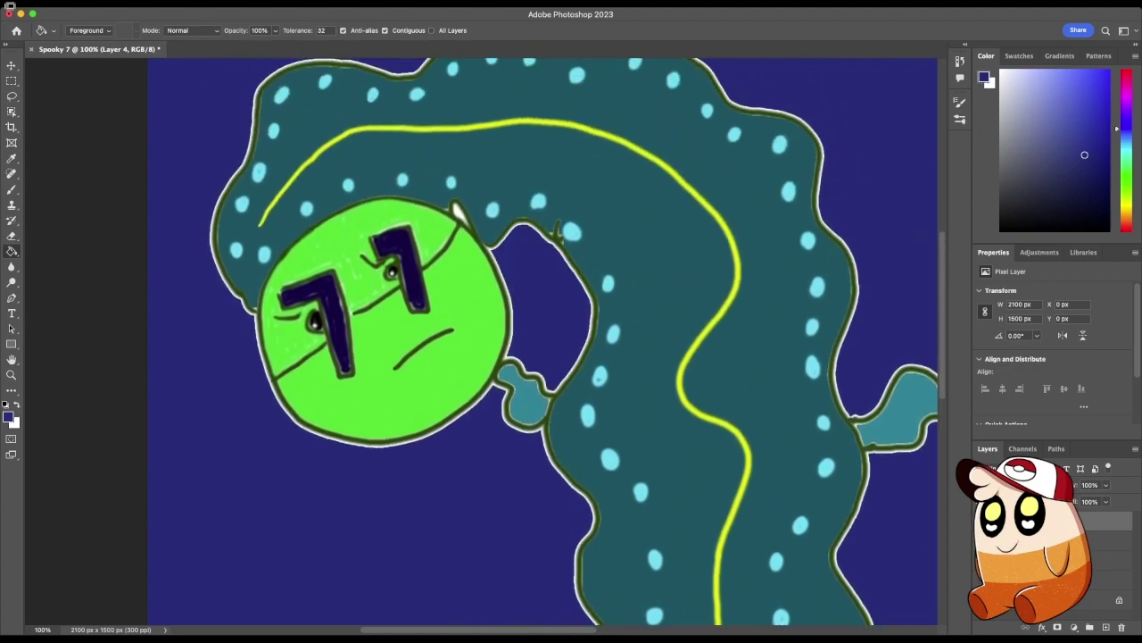
{"action": "left_click", "coordinate": [458, 212]}
{"action": "left_click", "coordinate": [457, 212]}
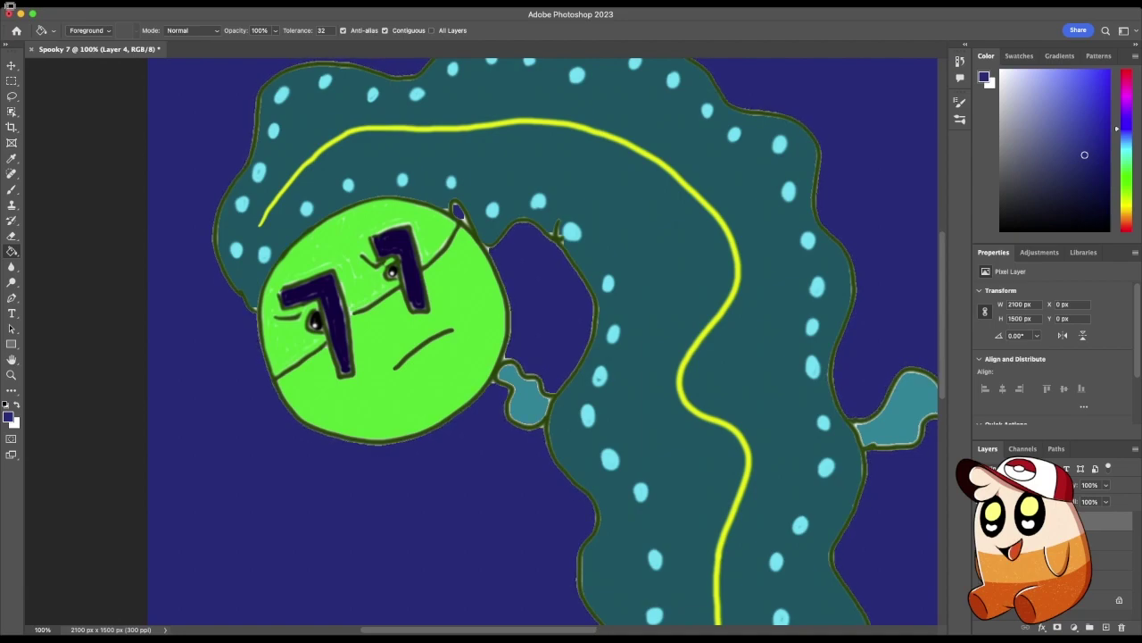
Sample the medium teal from the character's left foot and fill the lighter right foot with it
{"action": "key", "text": "super+minus"}
{"action": "key", "text": "super+minus"}
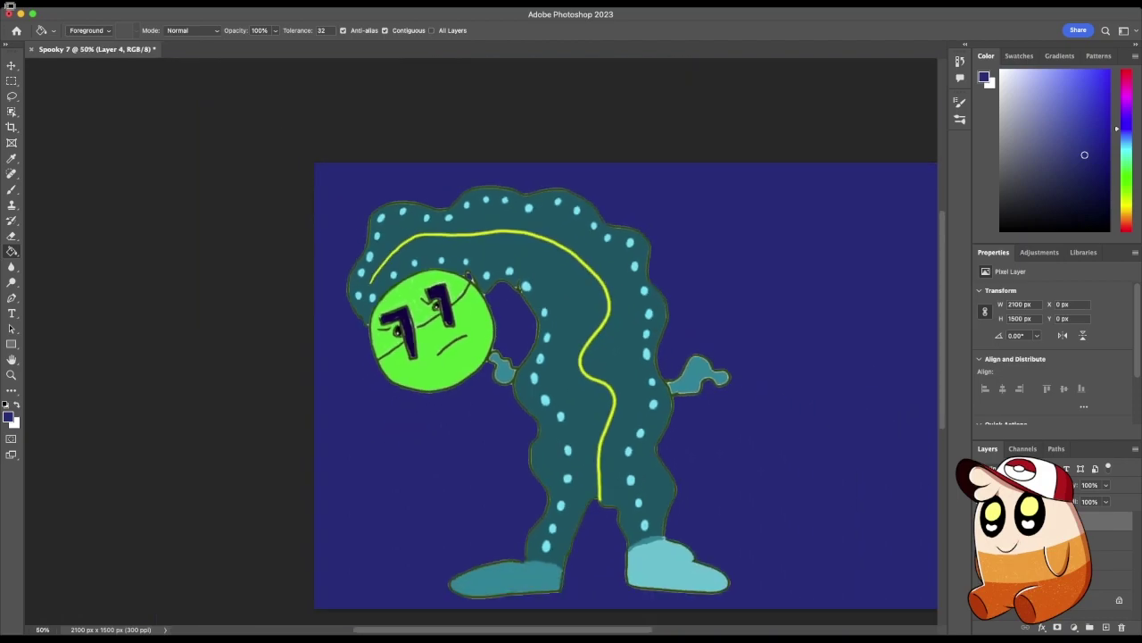
{"action": "key", "text": "i"}
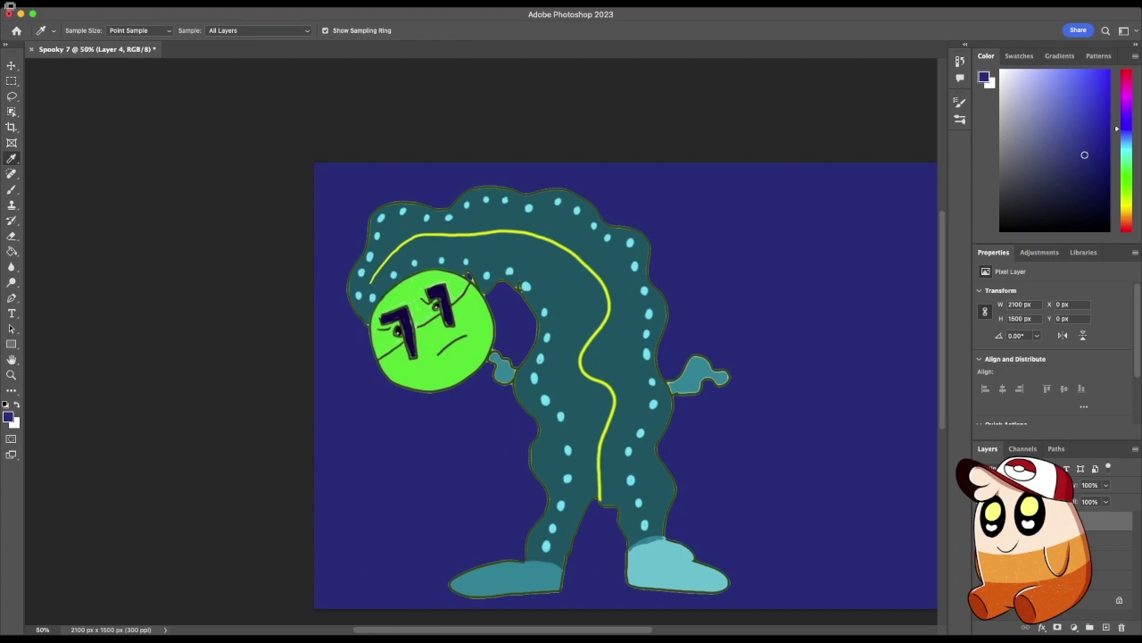
{"action": "left_click", "coordinate": [528, 576]}
{"action": "key", "text": "g"}
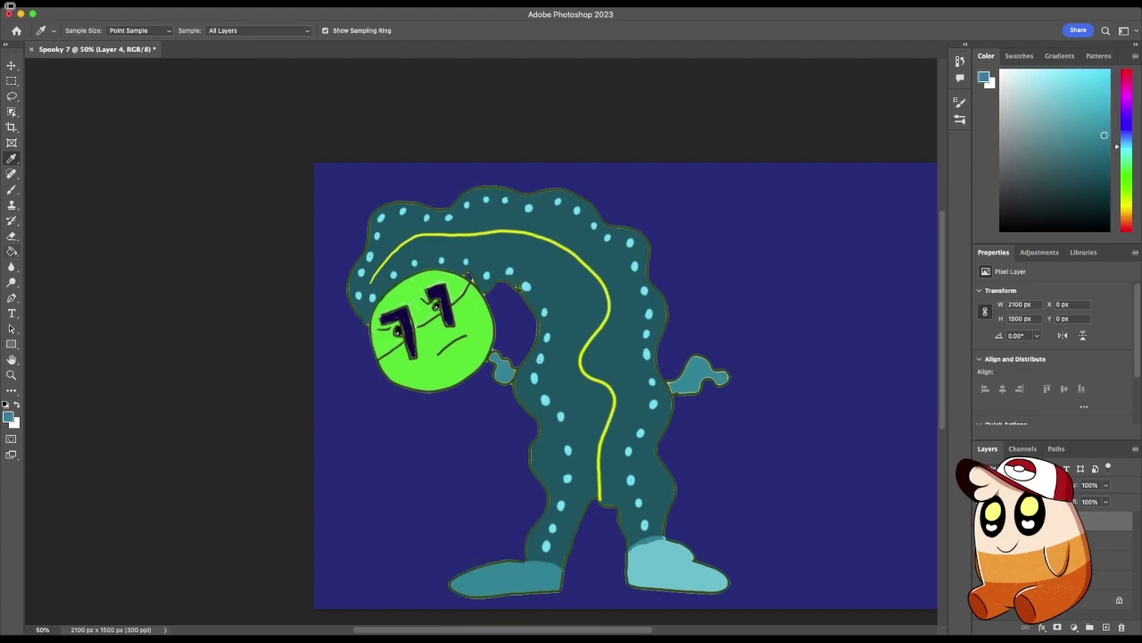
{"action": "left_click", "coordinate": [676, 567]}
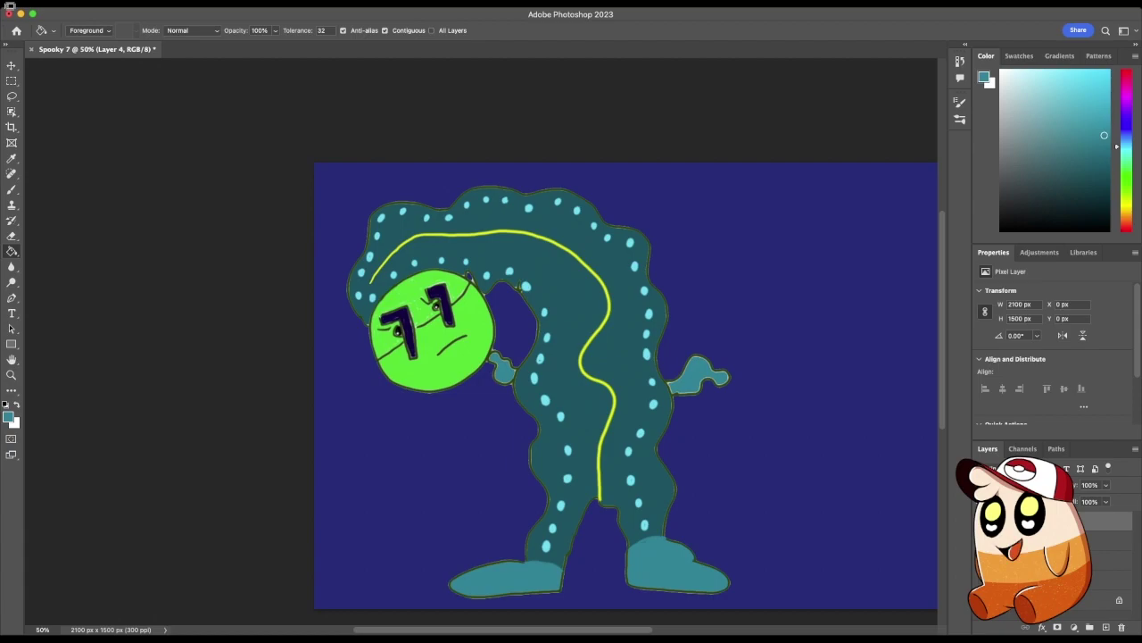
Pick a dark grey, try it as the background fill, and undo the fill
{"action": "scroll", "coordinate": [625, 383], "scroll_direction": "right", "scroll_amount": 5}
{"action": "left_click", "coordinate": [1001, 178]}
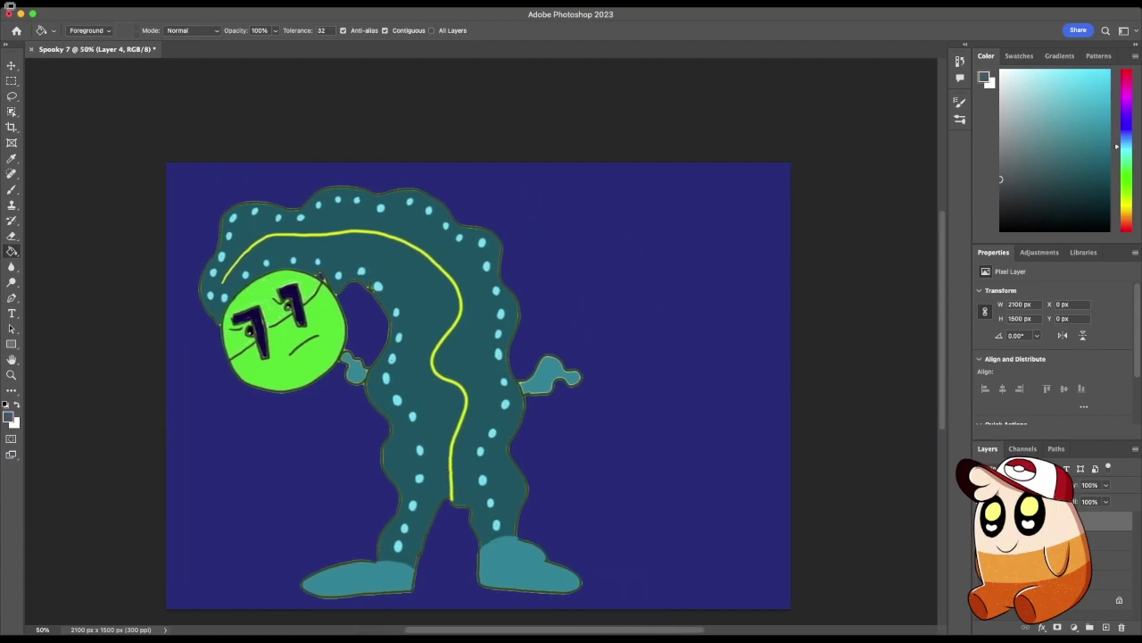
{"action": "left_click", "coordinate": [669, 268]}
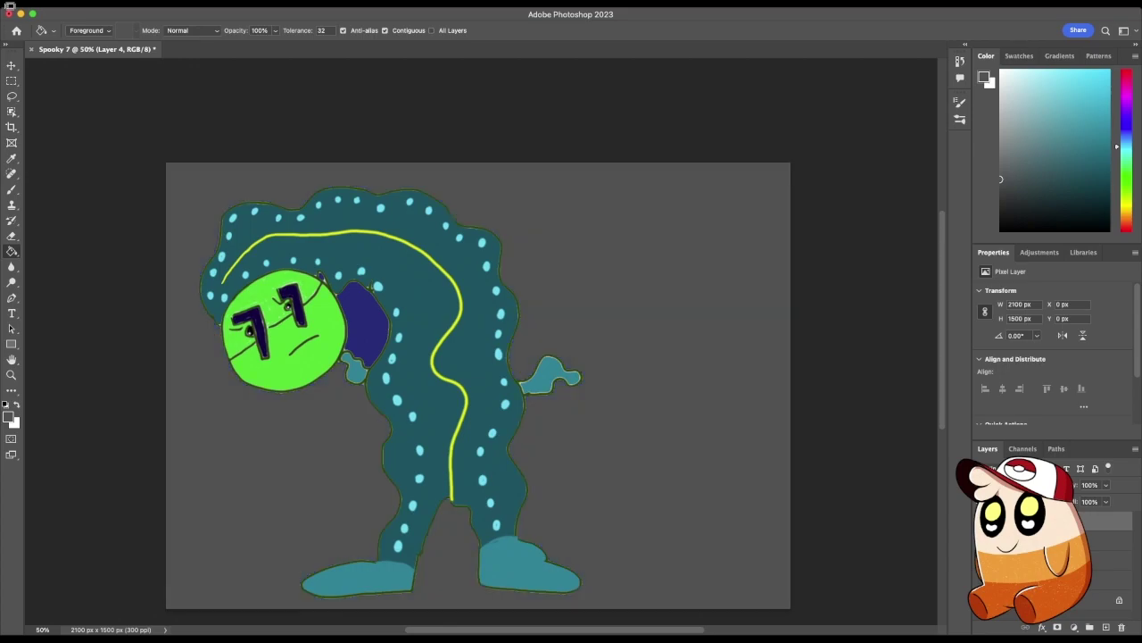
{"action": "key", "text": "super+z"}
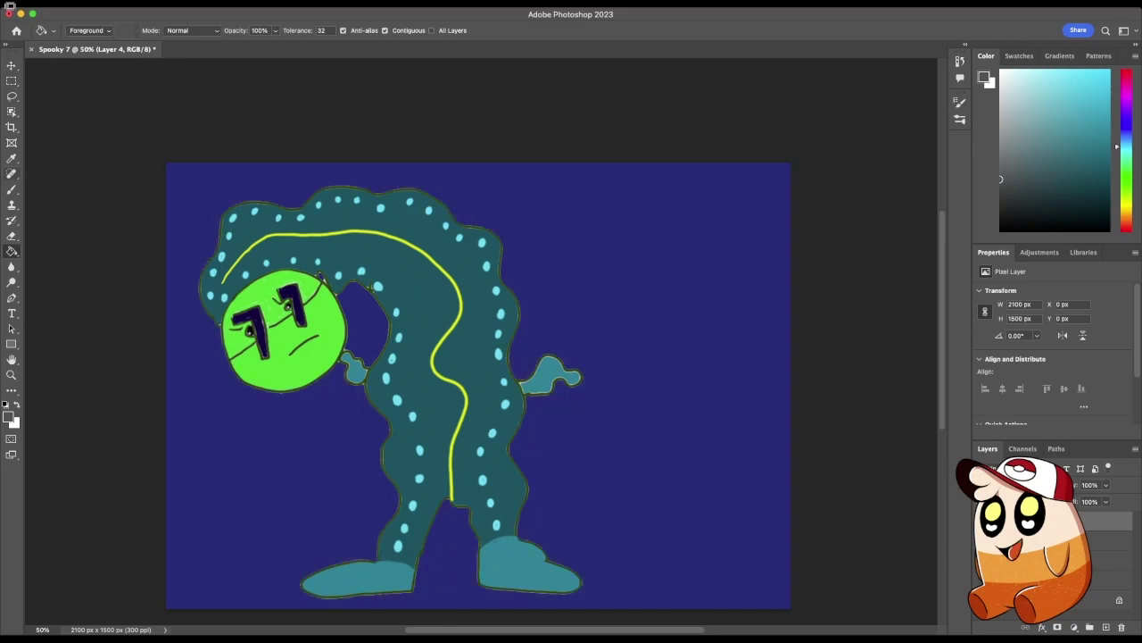
Brush a thin dark-grey horizontal ground line across the canvas behind the lower legs, replacing a first attempt that crosses them
{"action": "key", "text": "b"}
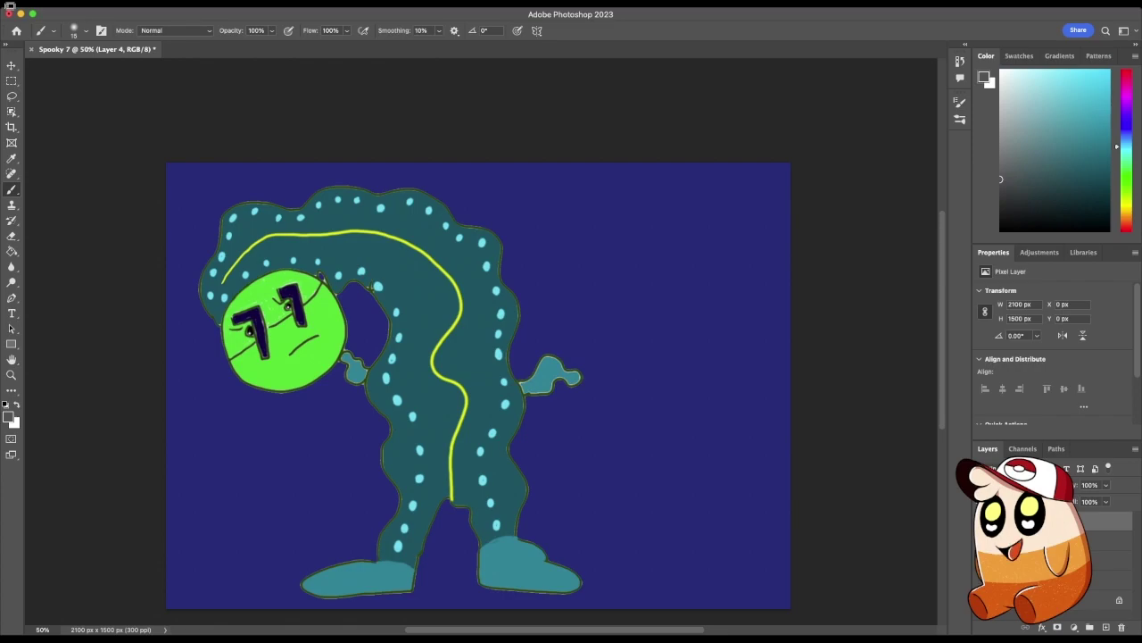
{"action": "left_click_drag", "start_coordinate": [167, 527], "coordinate": [791, 526]}
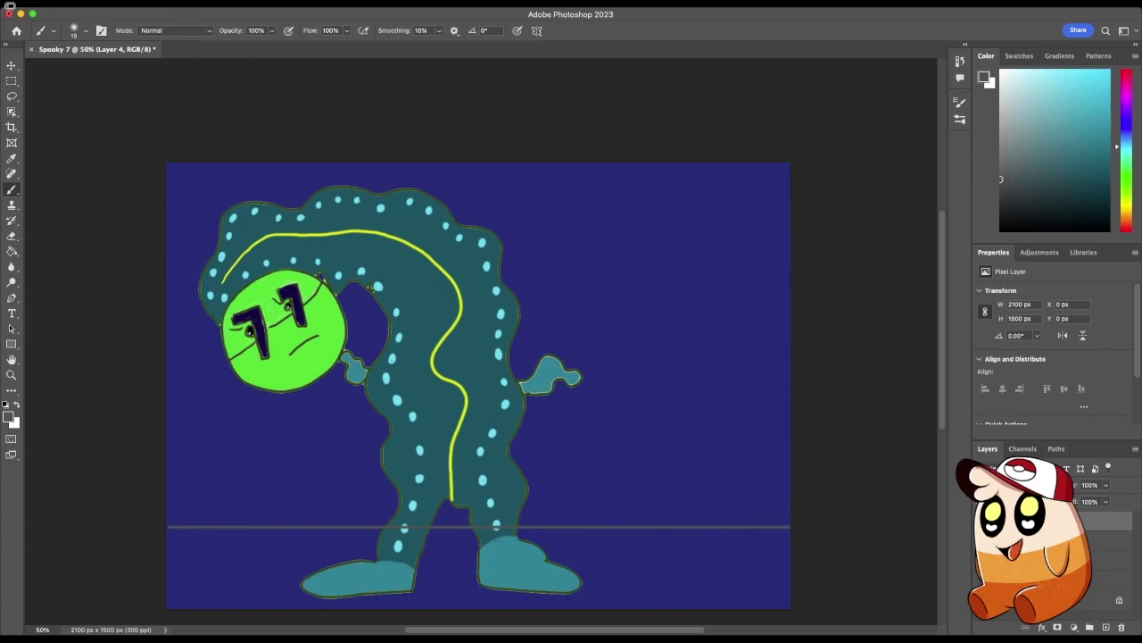
{"action": "key", "text": "super+z"}
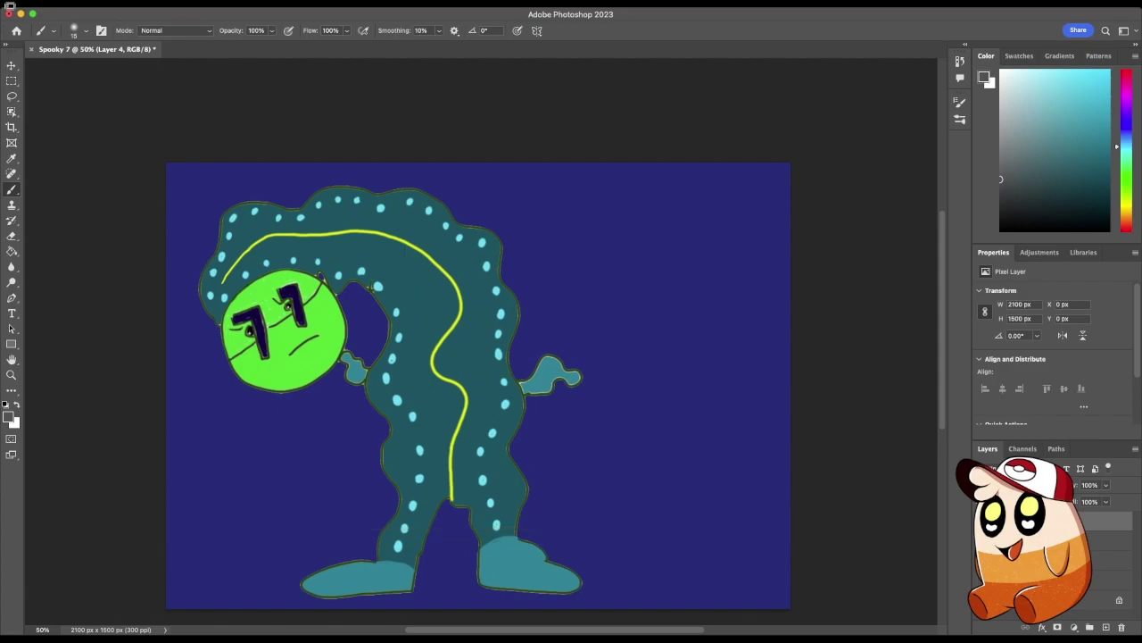
{"action": "left_click_drag", "start_coordinate": [168, 514], "coordinate": [378, 514]}
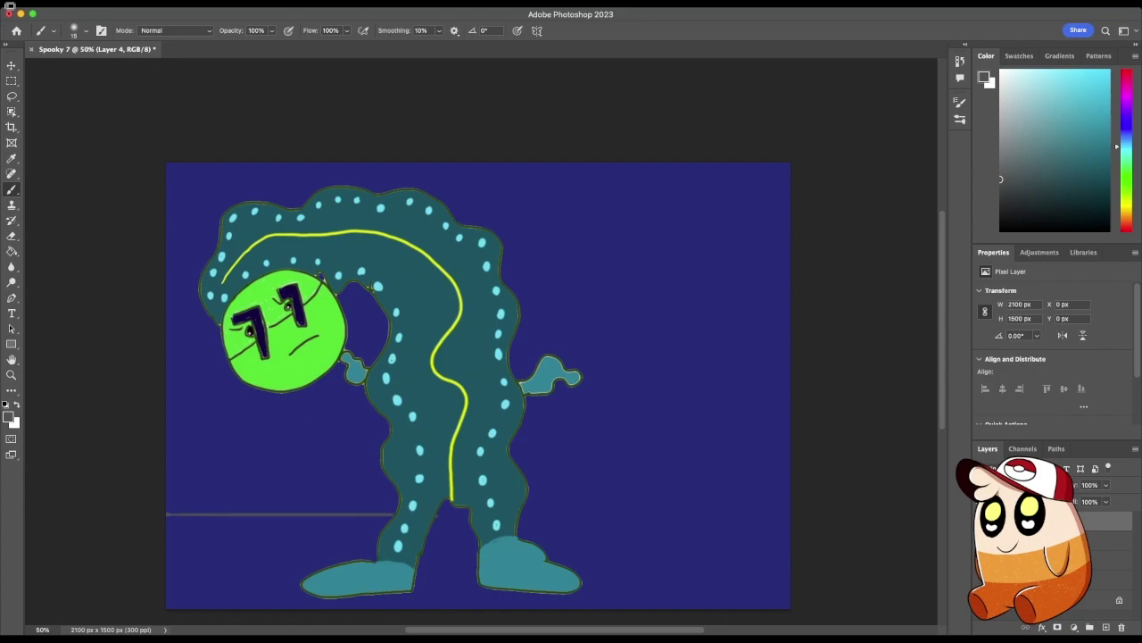
{"action": "left_click_drag", "start_coordinate": [452, 514], "coordinate": [790, 516]}
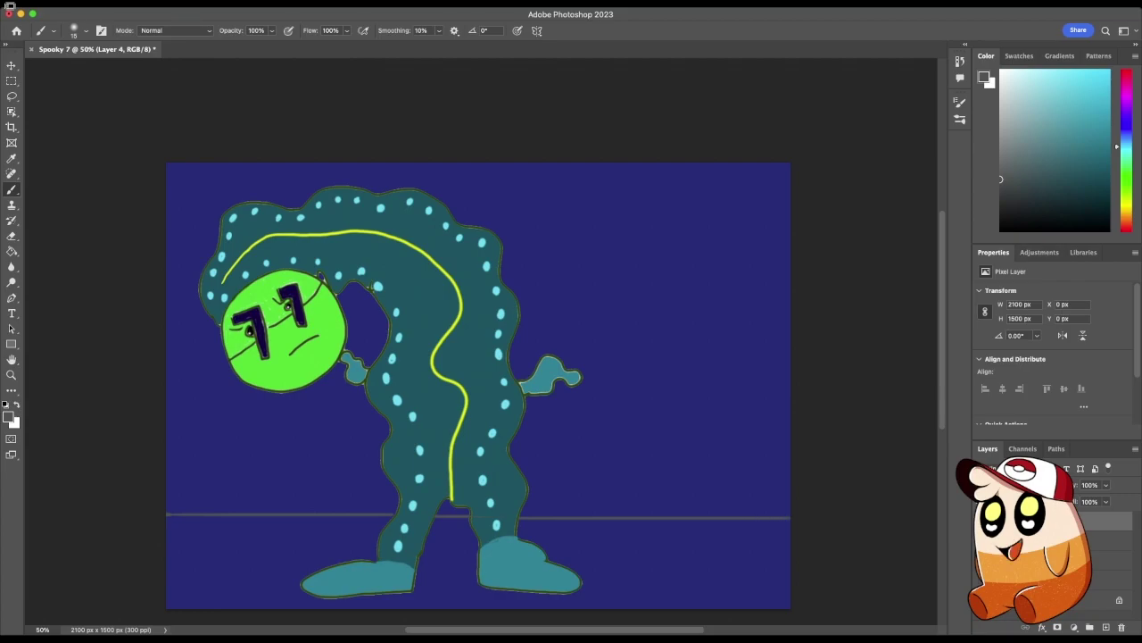
Try to fill the background on one side of the ground line with the dark grey
{"action": "left_click", "coordinate": [11, 251]}
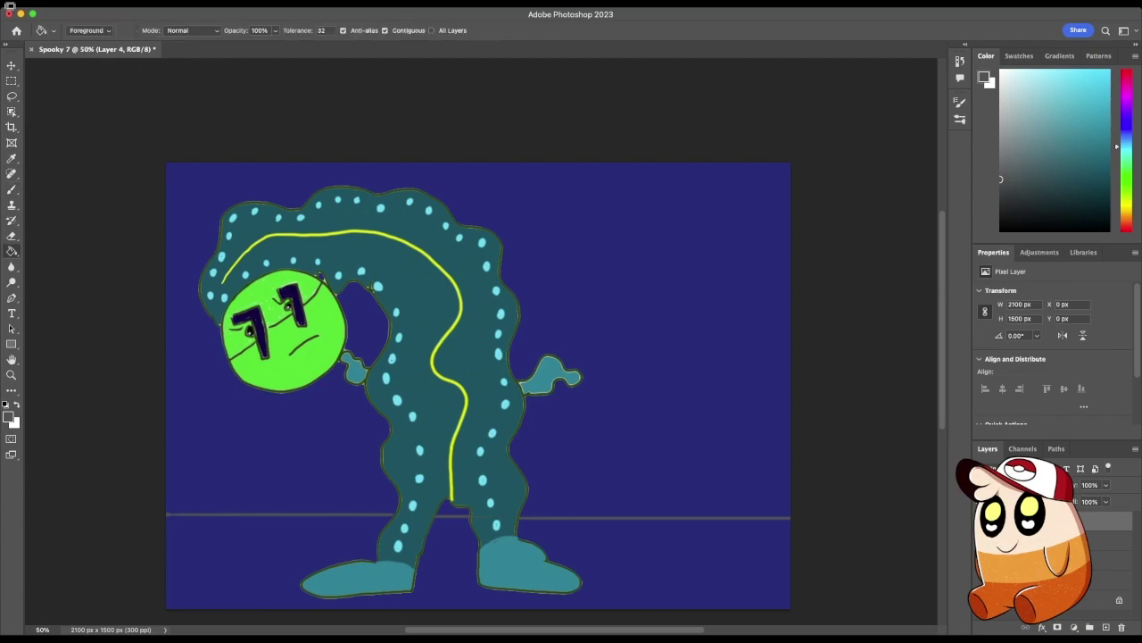
{"action": "left_click", "coordinate": [642, 268]}
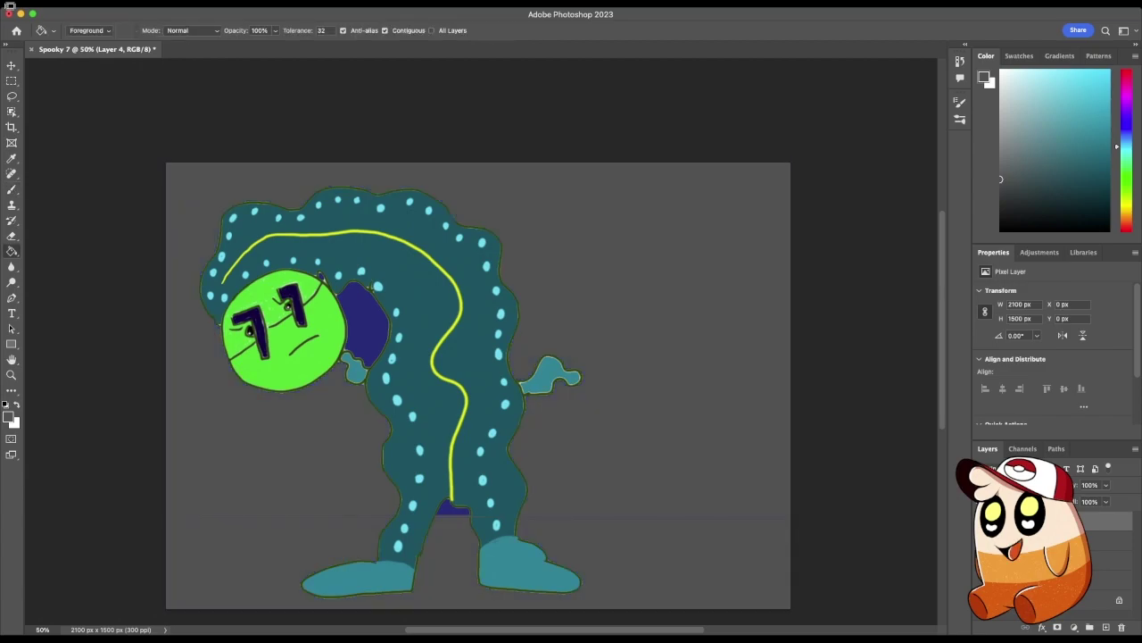
{"action": "key", "text": "ctrl+z"}
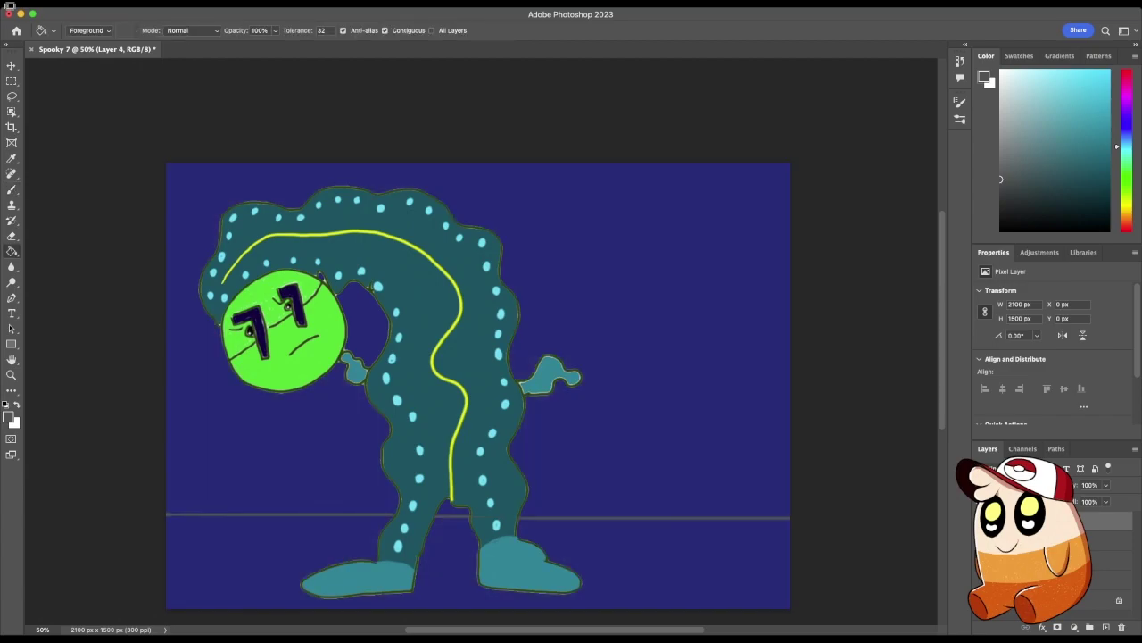
Extend the dark-grey ground line to the left leg's outline to close the gap between them
{"action": "scroll", "coordinate": [478, 384], "scroll_direction": "down", "scroll_amount": 5}
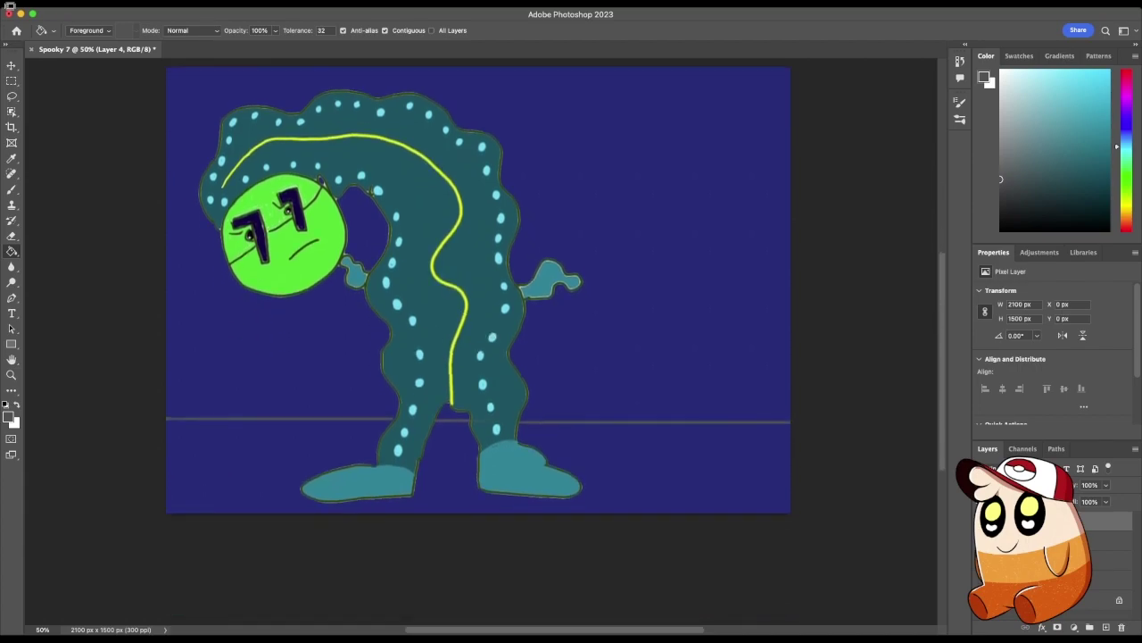
{"action": "key", "text": "super+minus"}
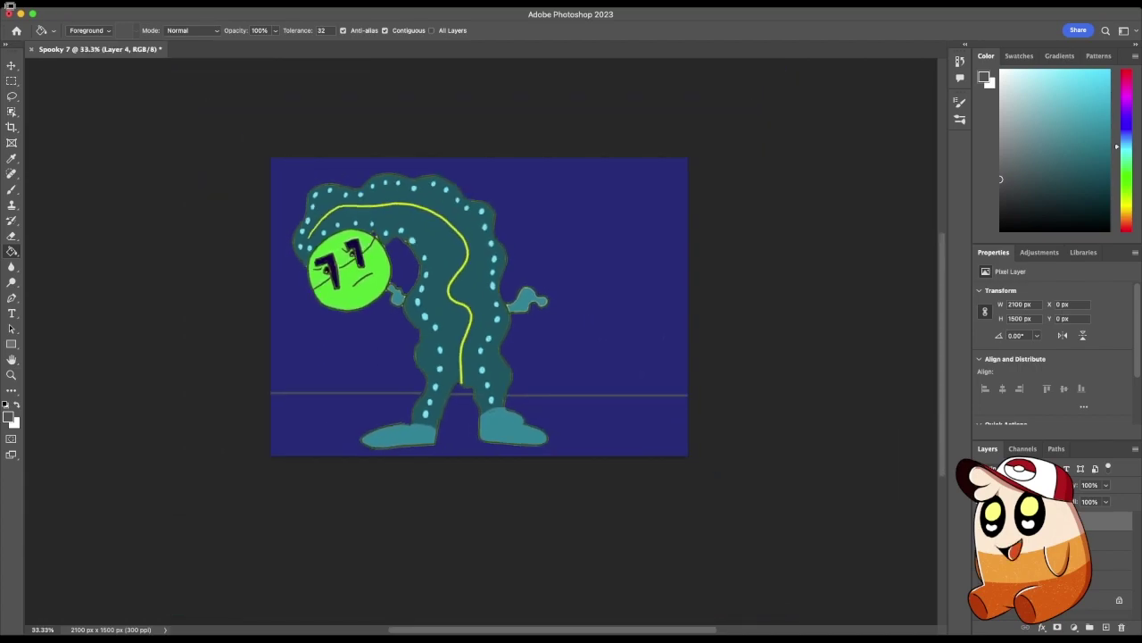
{"action": "key", "text": "super+equal"}
{"action": "key", "text": "super+equal"}
{"action": "key", "text": "super+equal"}
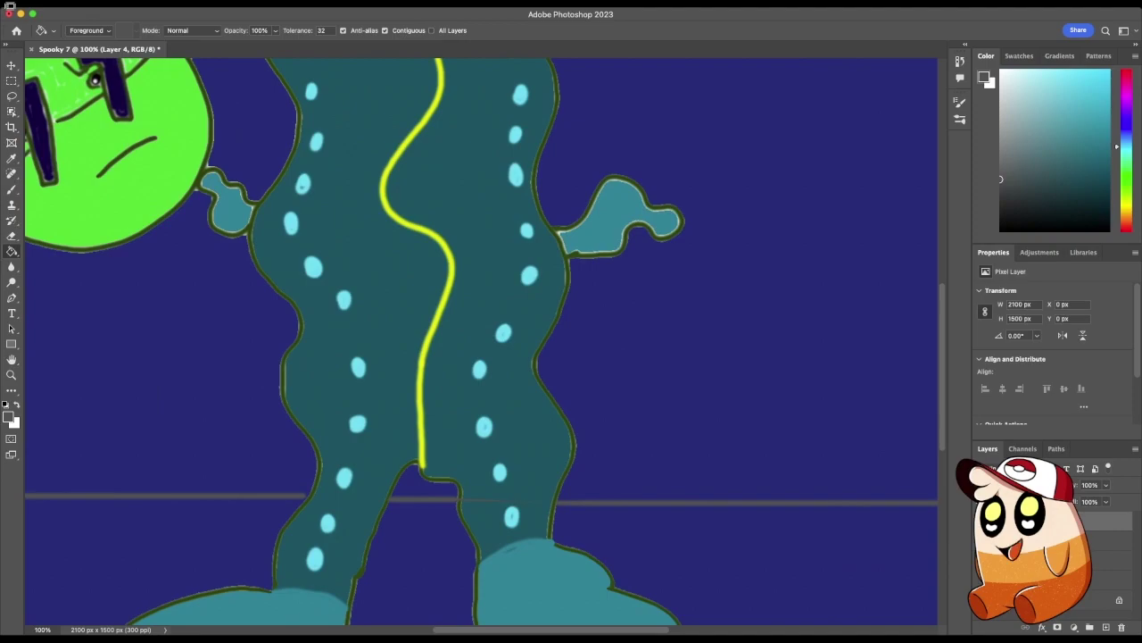
{"action": "scroll", "coordinate": [482, 339], "scroll_direction": "left", "scroll_amount": 10}
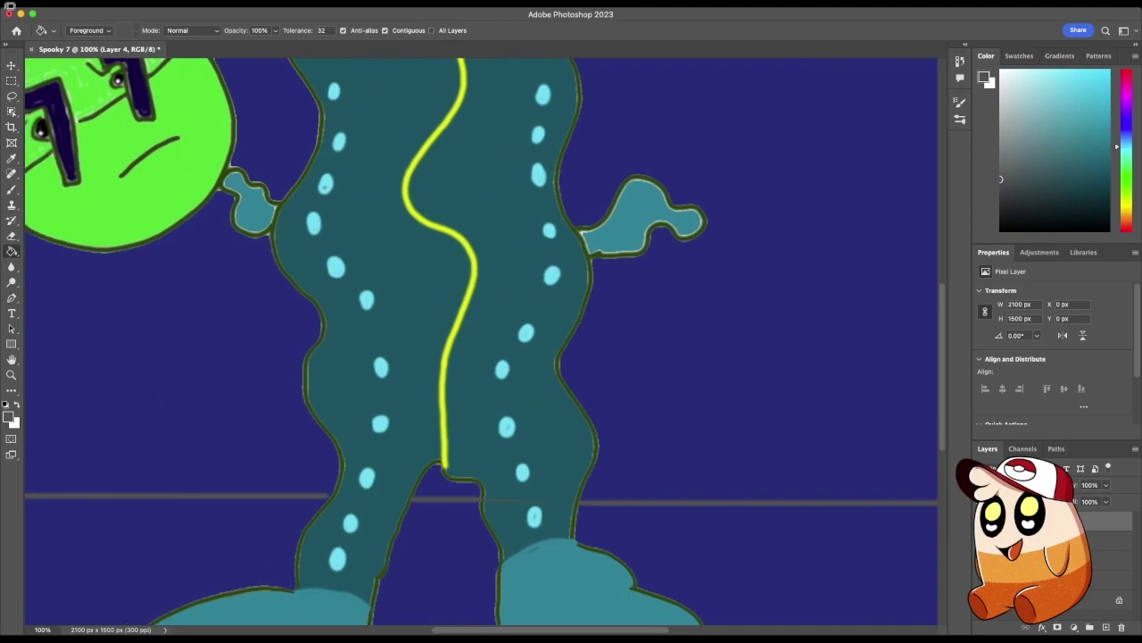
{"action": "scroll", "coordinate": [607, 339], "scroll_direction": "right", "scroll_amount": 1}
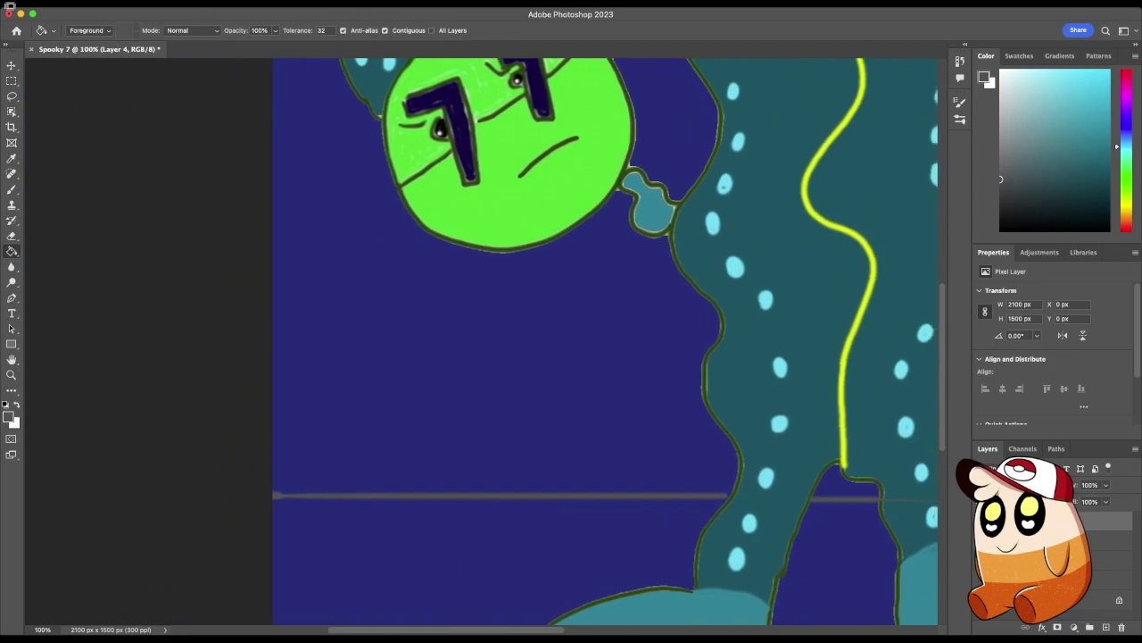
{"action": "key", "text": "b"}
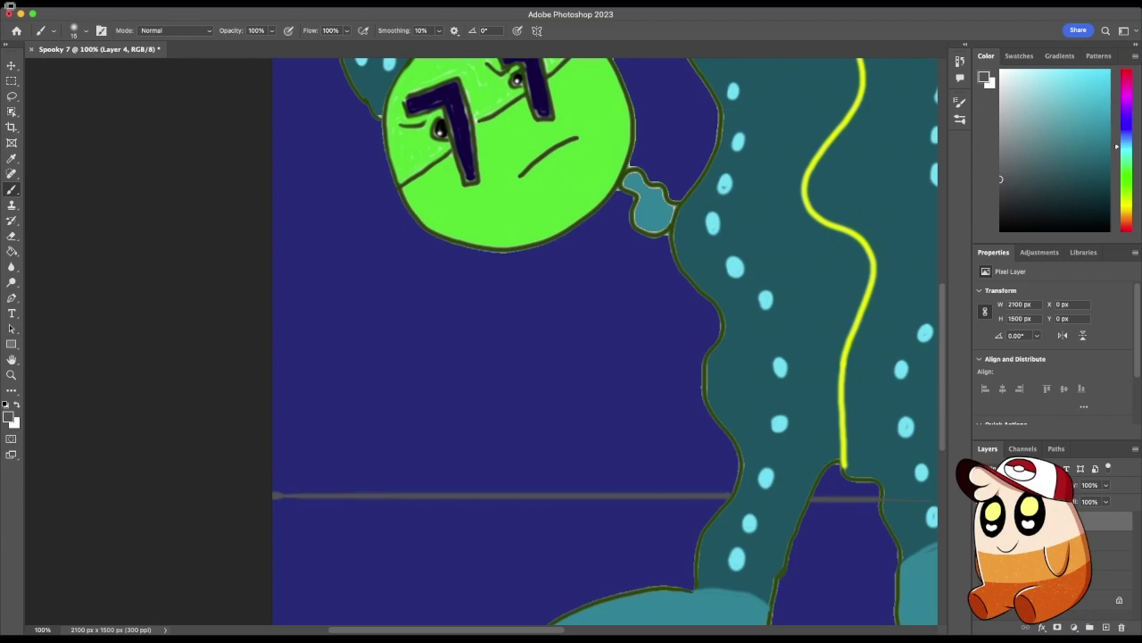
{"action": "scroll", "coordinate": [607, 340], "scroll_direction": "right", "scroll_amount": 15}
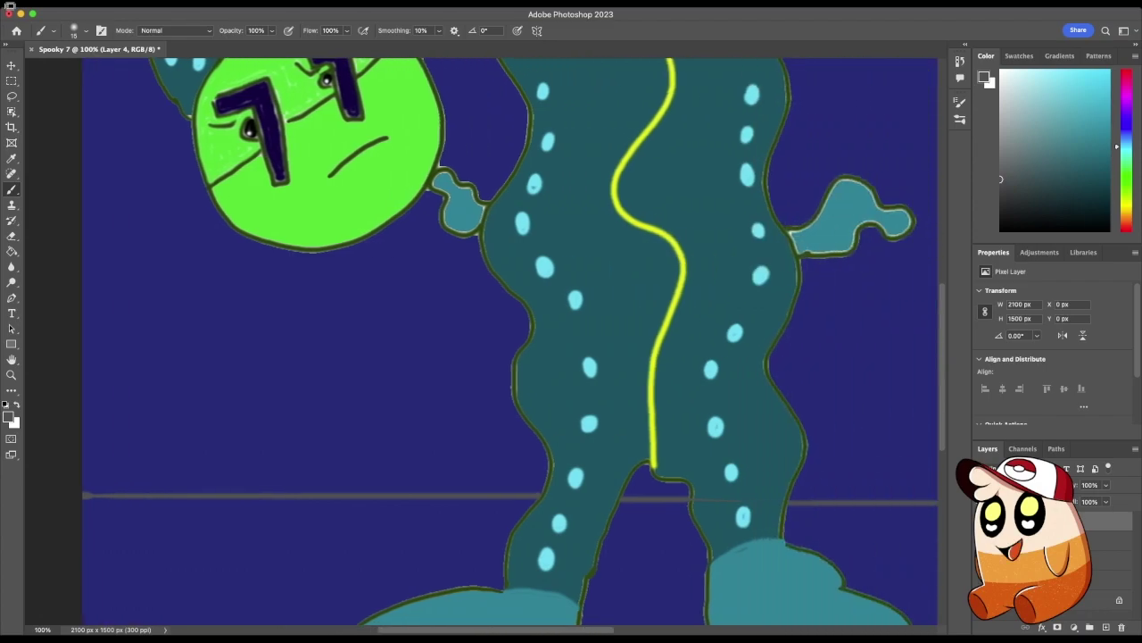
Fill the area below the ground line with the dark grey
{"action": "scroll", "coordinate": [607, 339], "scroll_direction": "right", "scroll_amount": 8}
{"action": "scroll", "coordinate": [607, 339], "scroll_direction": "left", "scroll_amount": 2}
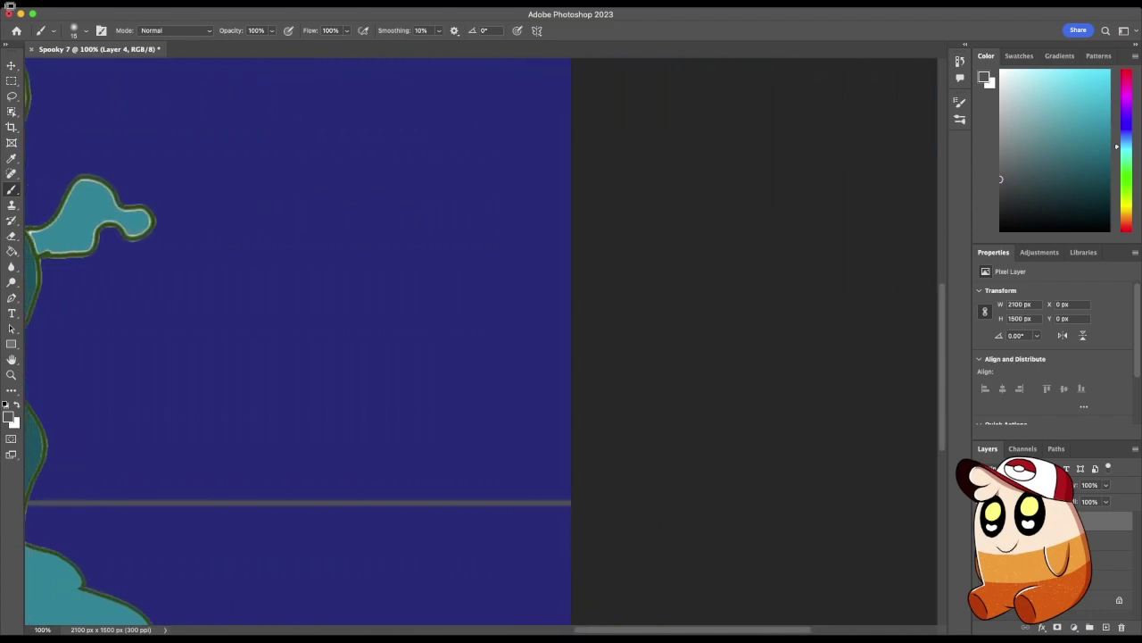
{"action": "key", "text": "g"}
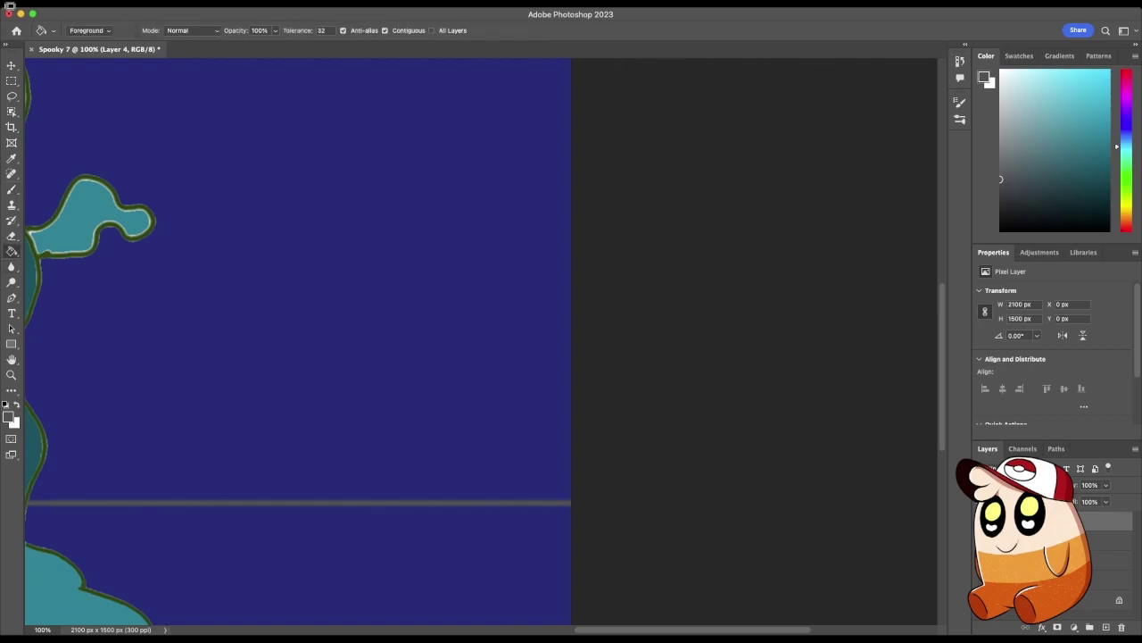
{"action": "left_click", "coordinate": [299, 565]}
{"action": "scroll", "coordinate": [447, 339], "scroll_direction": "left", "scroll_amount": 7}
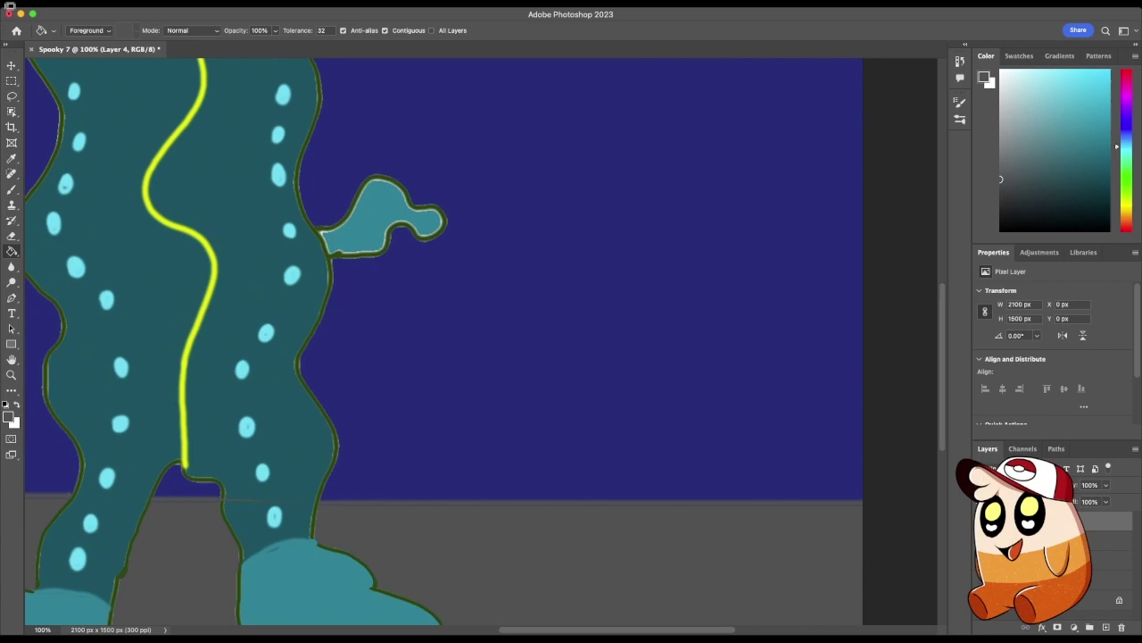
{"action": "scroll", "coordinate": [446, 339], "scroll_direction": "right", "scroll_amount": 4}
{"action": "scroll", "coordinate": [446, 340], "scroll_direction": "left", "scroll_amount": 1}
{"action": "scroll", "coordinate": [446, 340], "scroll_direction": "left", "scroll_amount": 1}
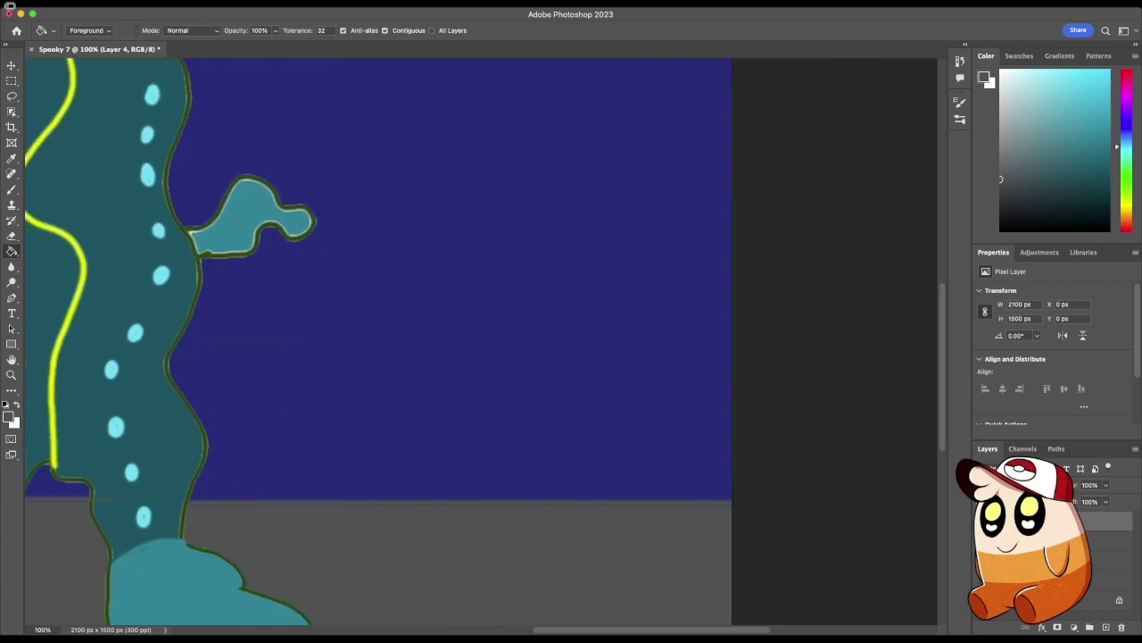
Pick a darker blue and brush two tall rectangular building outlines behind the tail side, with a base line along the ground
{"action": "scroll", "coordinate": [446, 339], "scroll_direction": "down", "scroll_amount": 5}
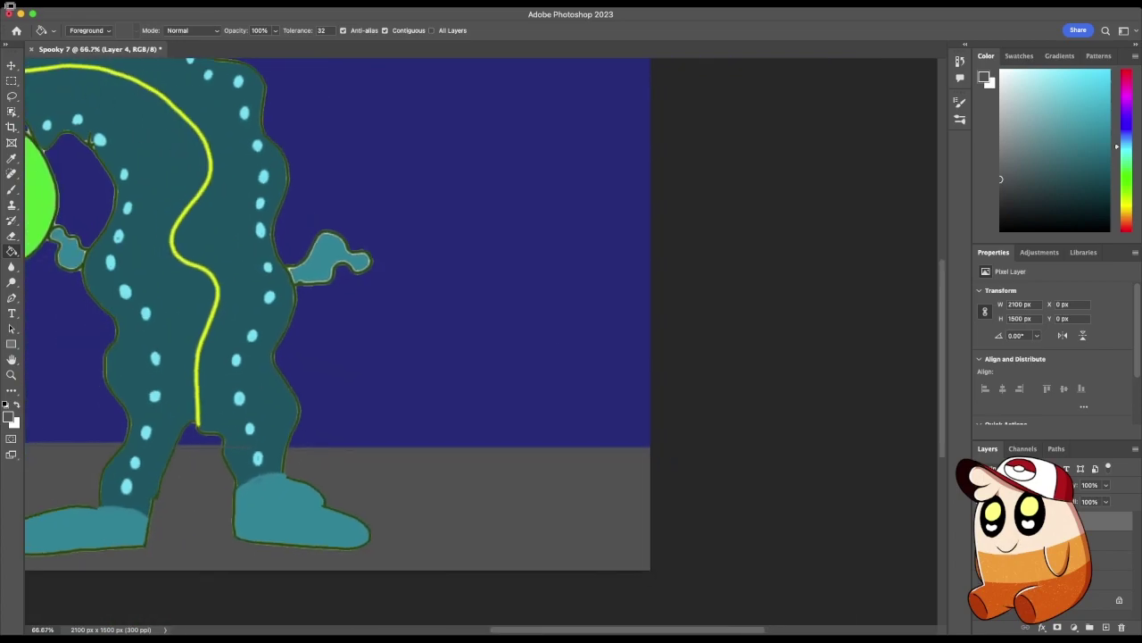
{"action": "scroll", "coordinate": [446, 339], "scroll_direction": "left", "scroll_amount": 4}
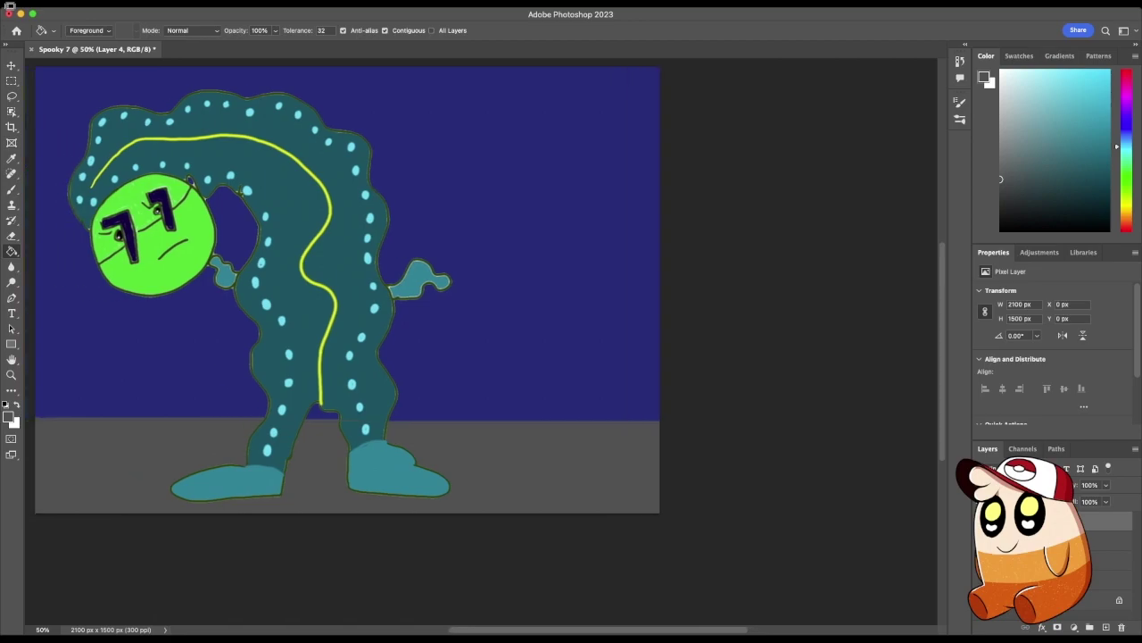
{"action": "scroll", "coordinate": [476, 325], "scroll_direction": "up", "scroll_amount": 2}
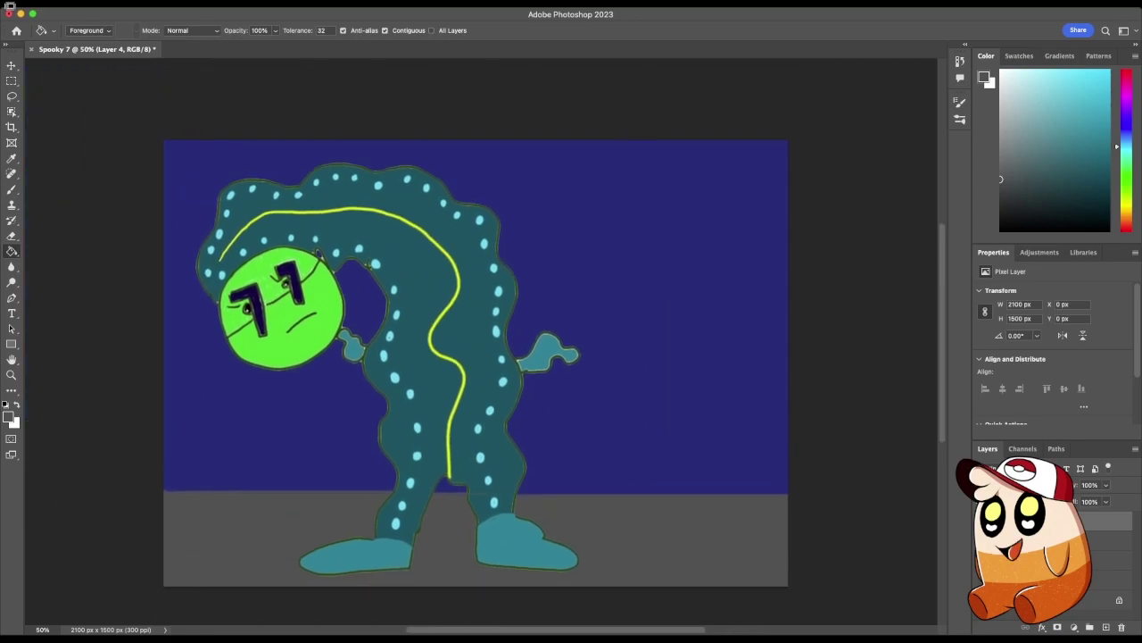
{"action": "left_click", "coordinate": [1080, 130]}
{"action": "mouse_move", "coordinate": [1080, 130]}
{"action": "left_mouse_down"}
{"action": "mouse_move", "coordinate": [1116, 134]}
{"action": "mouse_move", "coordinate": [1099, 127]}
{"action": "mouse_move", "coordinate": [1102, 170]}
{"action": "left_mouse_up"}
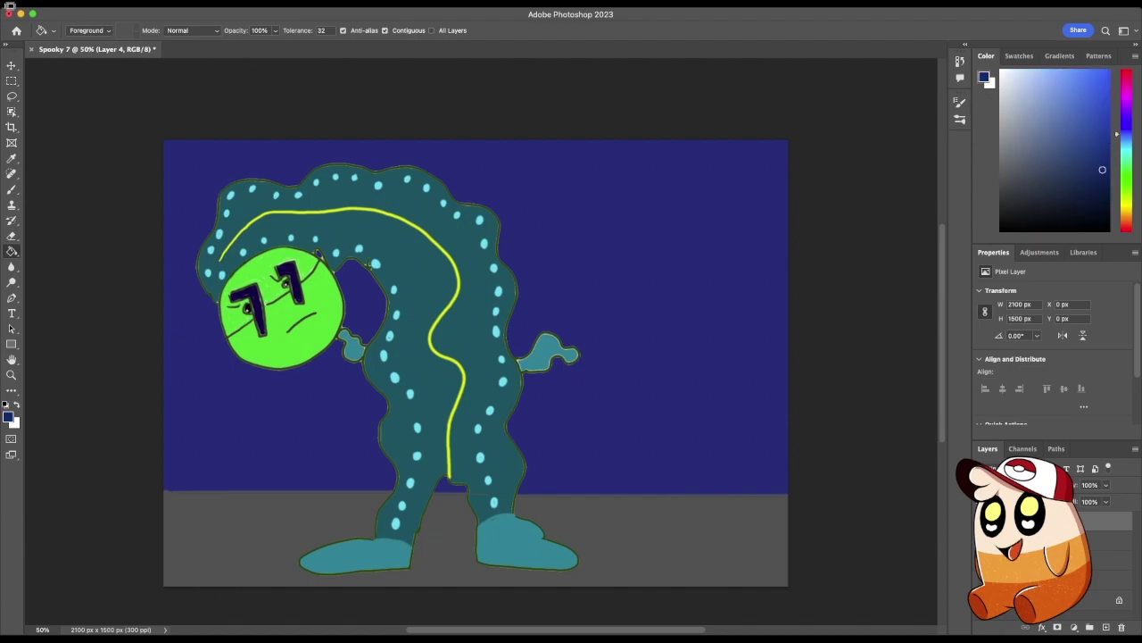
{"action": "key", "text": "b"}
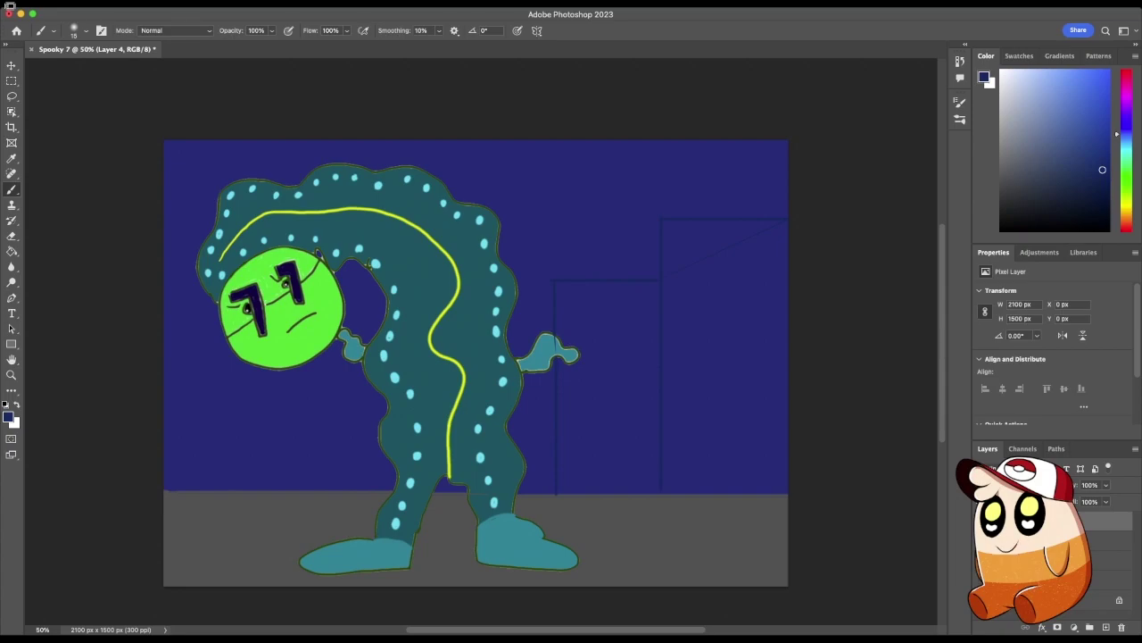
{"action": "left_click_drag", "start_coordinate": [559, 495], "coordinate": [787, 494]}
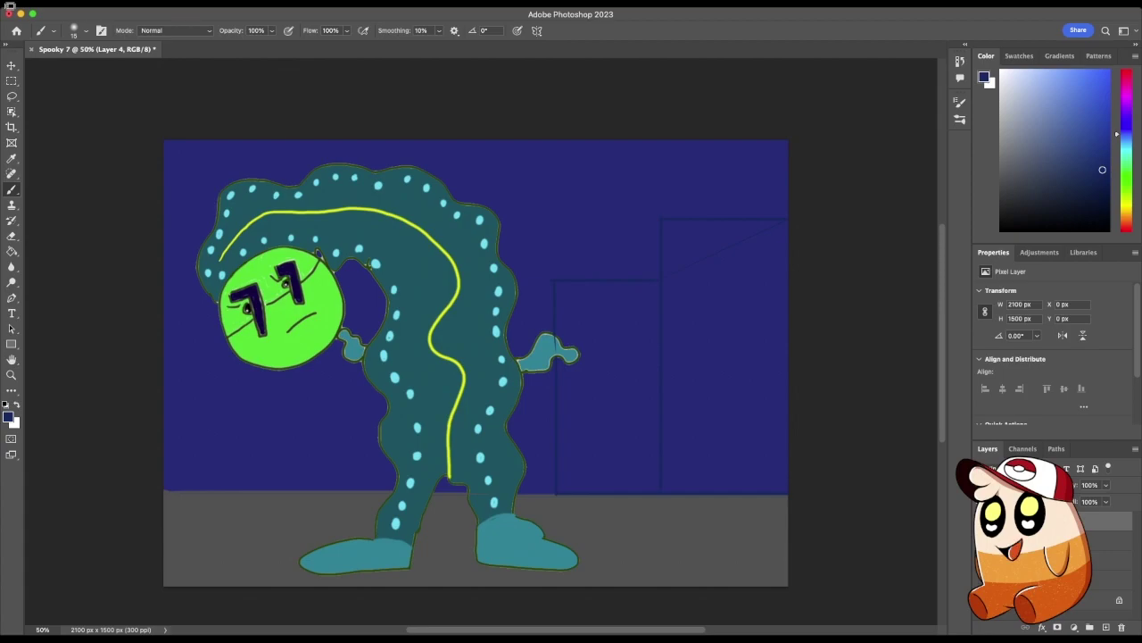
Brush a dark-blue horizontal line across the body at face height and try filling the background shapes with the same blue
{"action": "left_click_drag", "start_coordinate": [510, 308], "coordinate": [271, 309]}
{"action": "key", "text": "g"}
{"action": "left_click", "coordinate": [678, 357]}
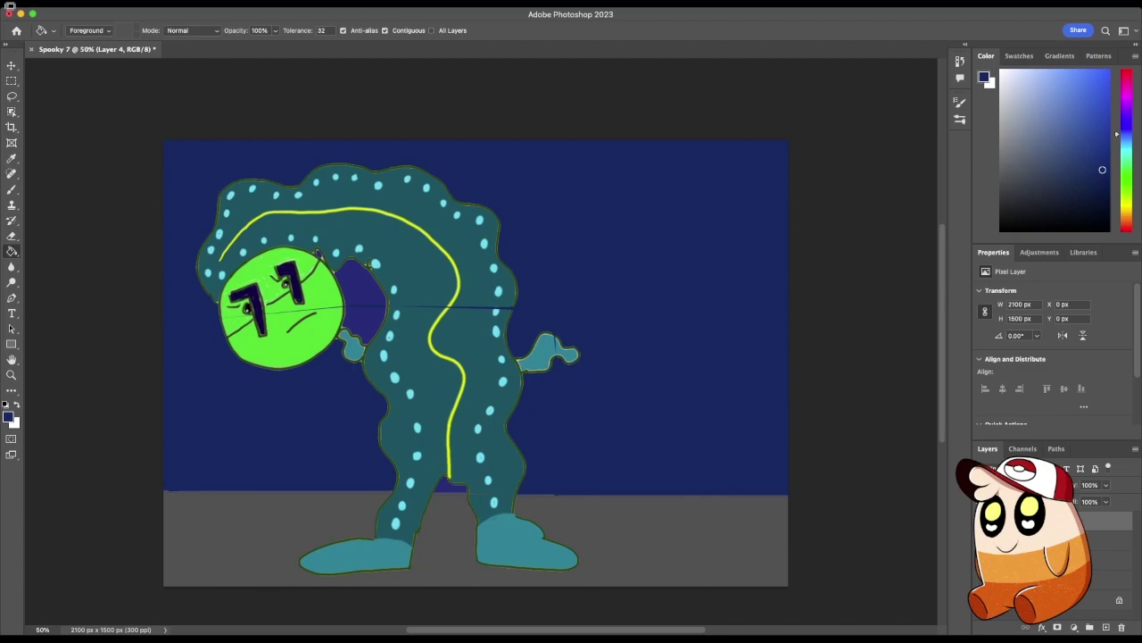
{"action": "left_click", "coordinate": [361, 294]}
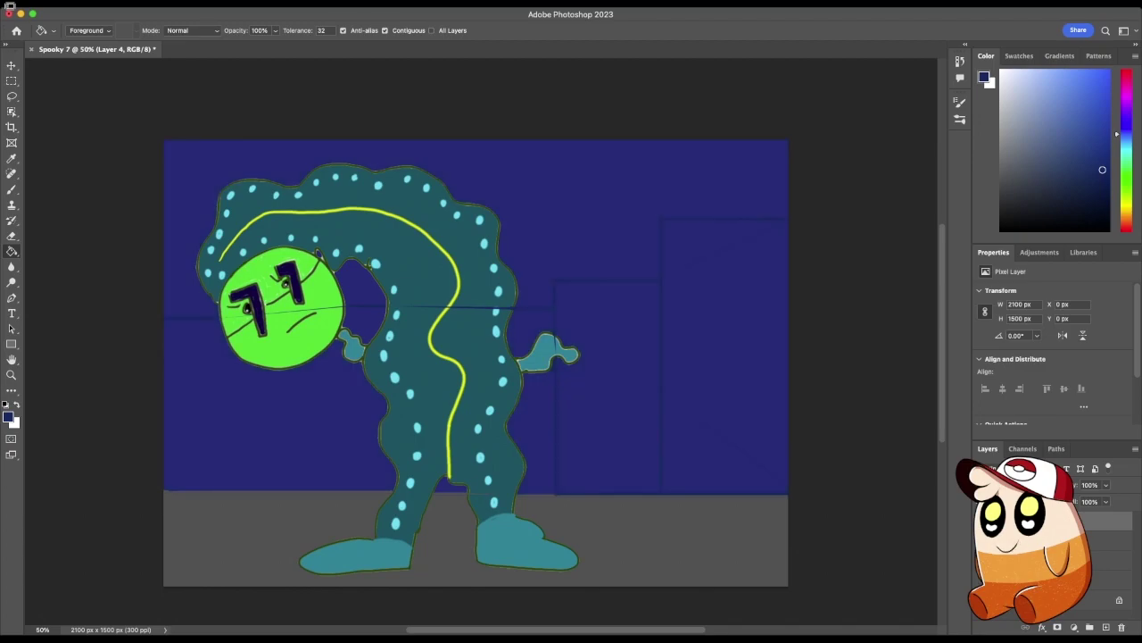